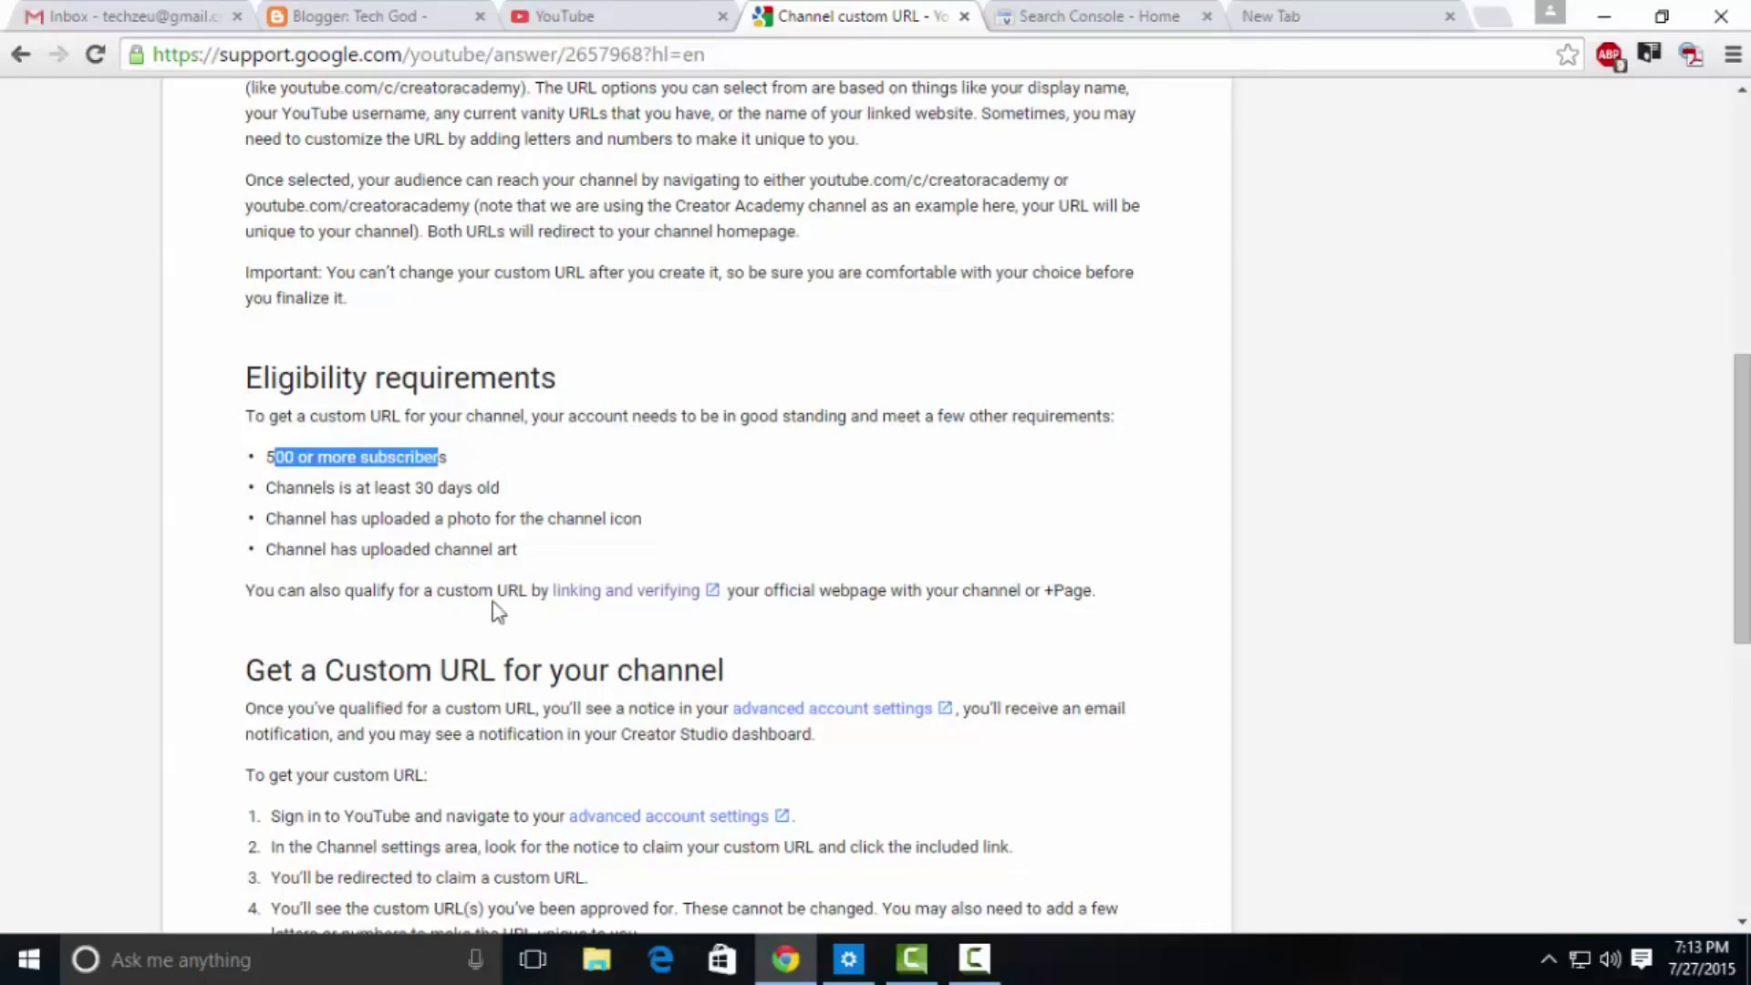
Step: Highlight the 500-subscriber and 30-day channel-age requirements in the custom URL eligibility list
double_click(273, 459)
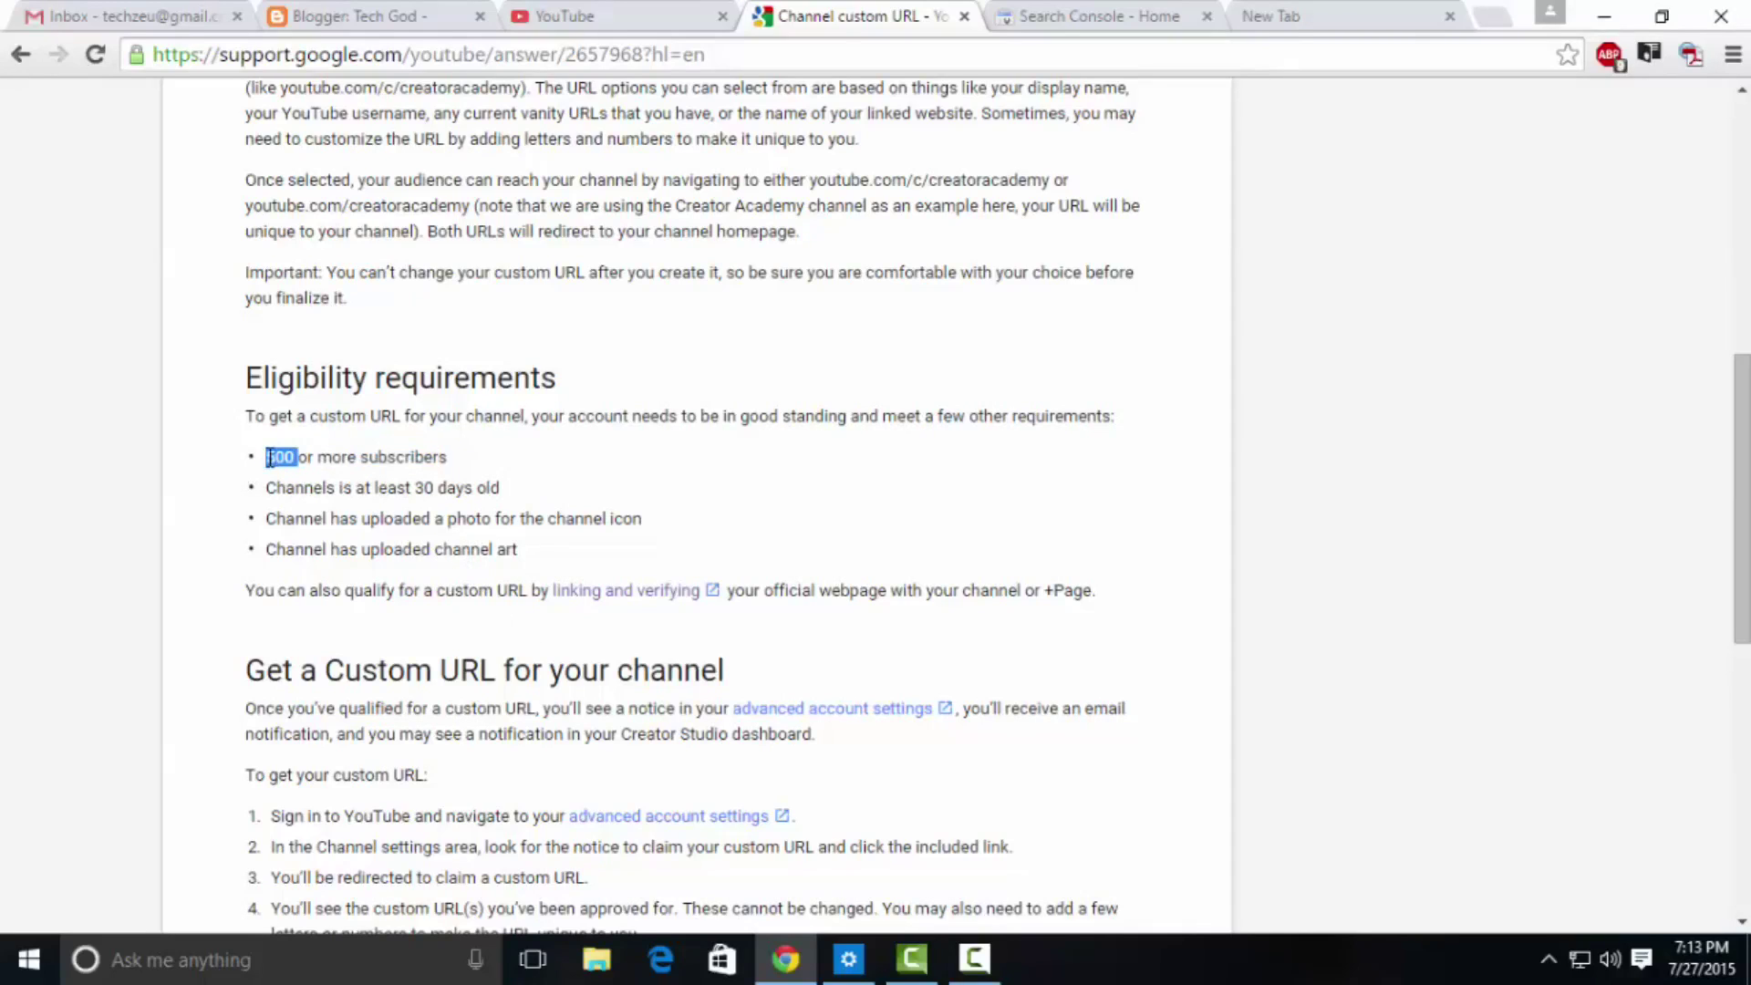
double_click(424, 489)
click(460, 493)
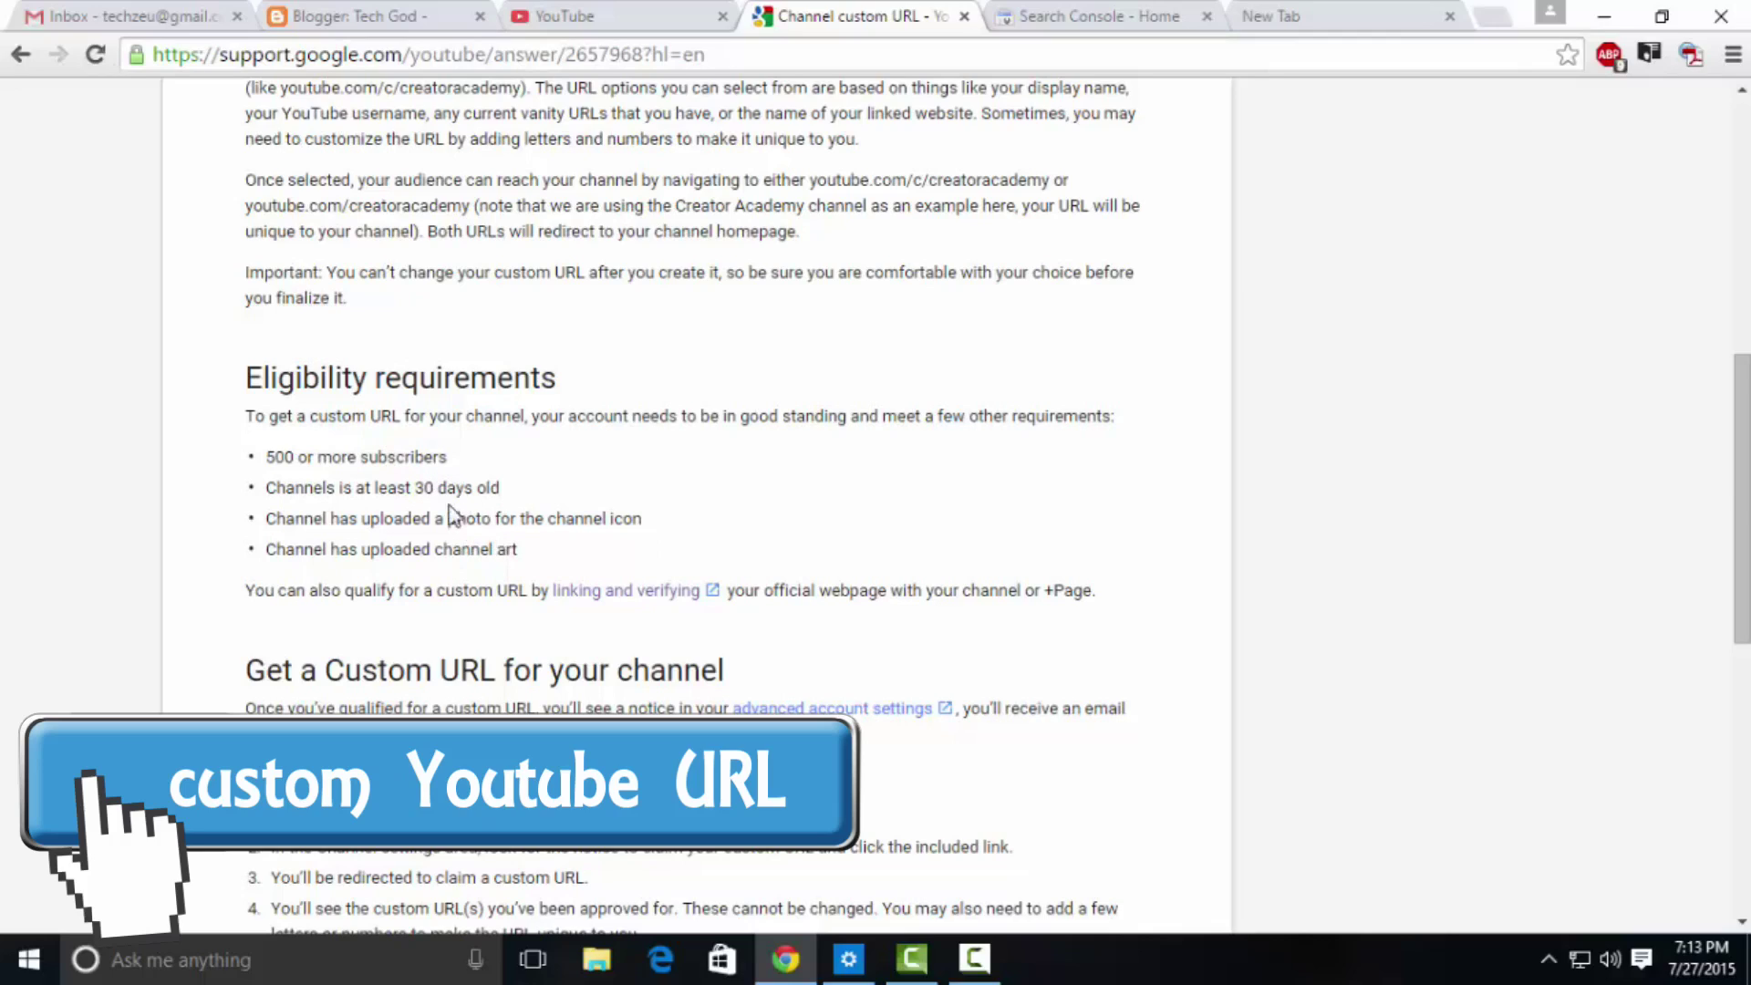
drag(500, 490, 256, 463)
click(407, 487)
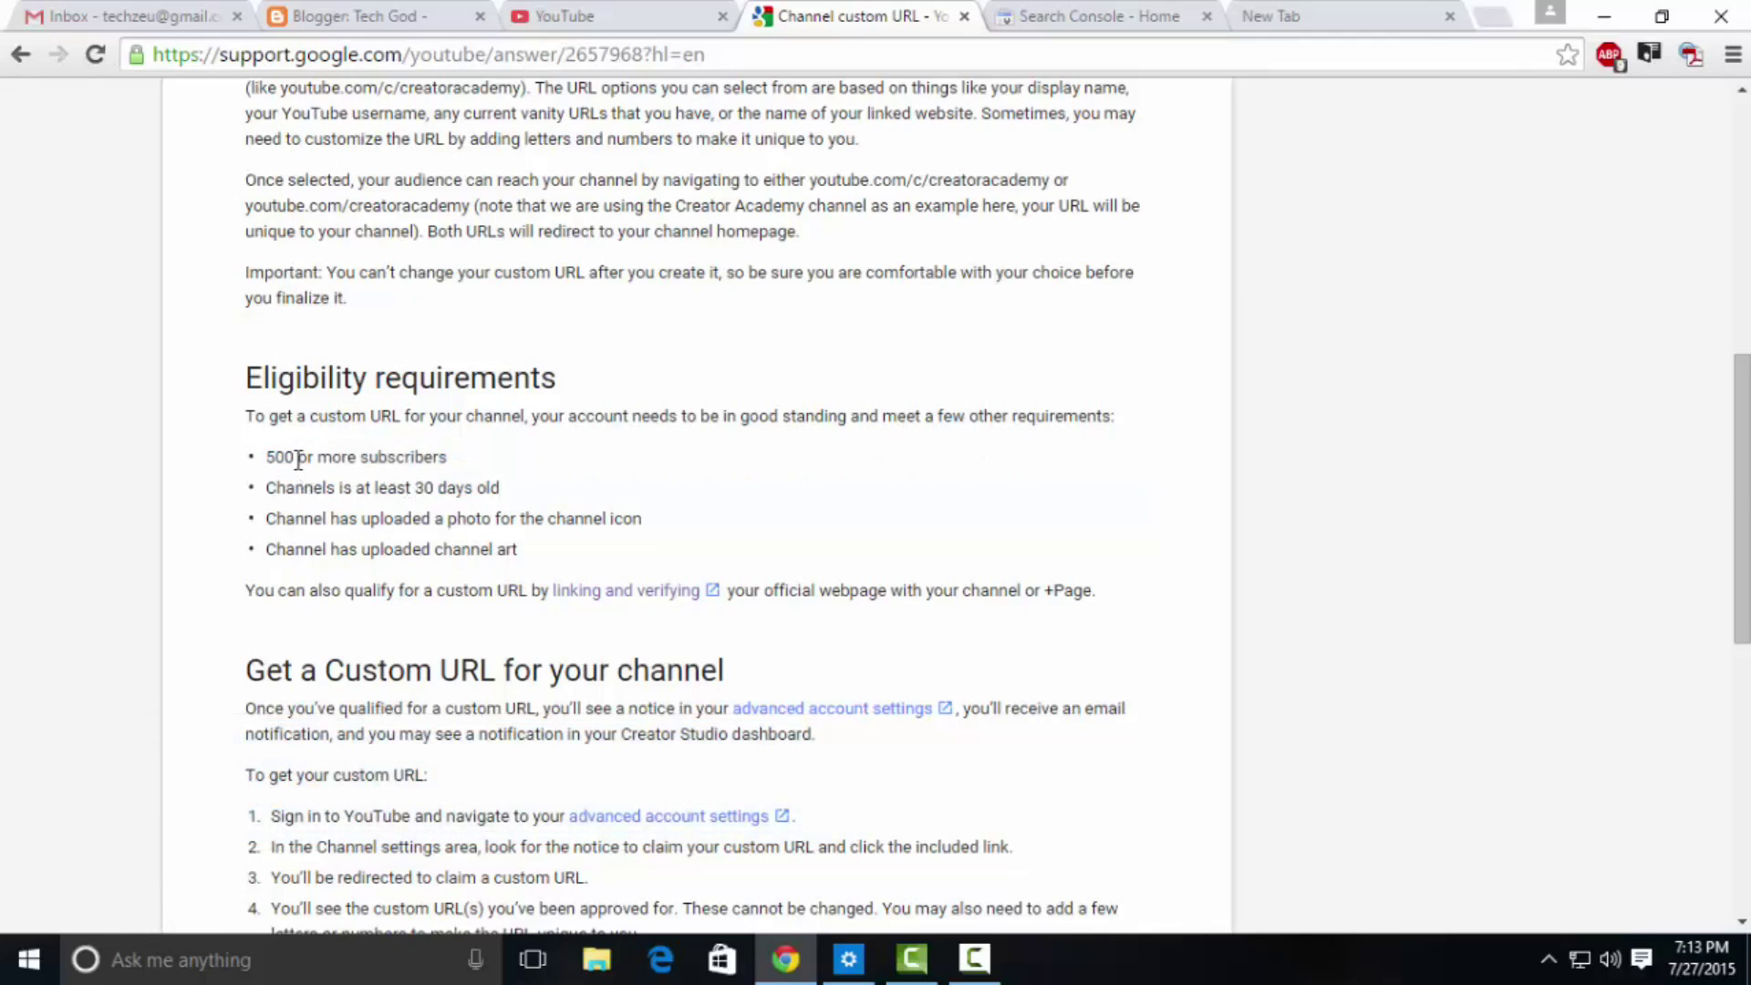
drag(296, 457, 265, 457)
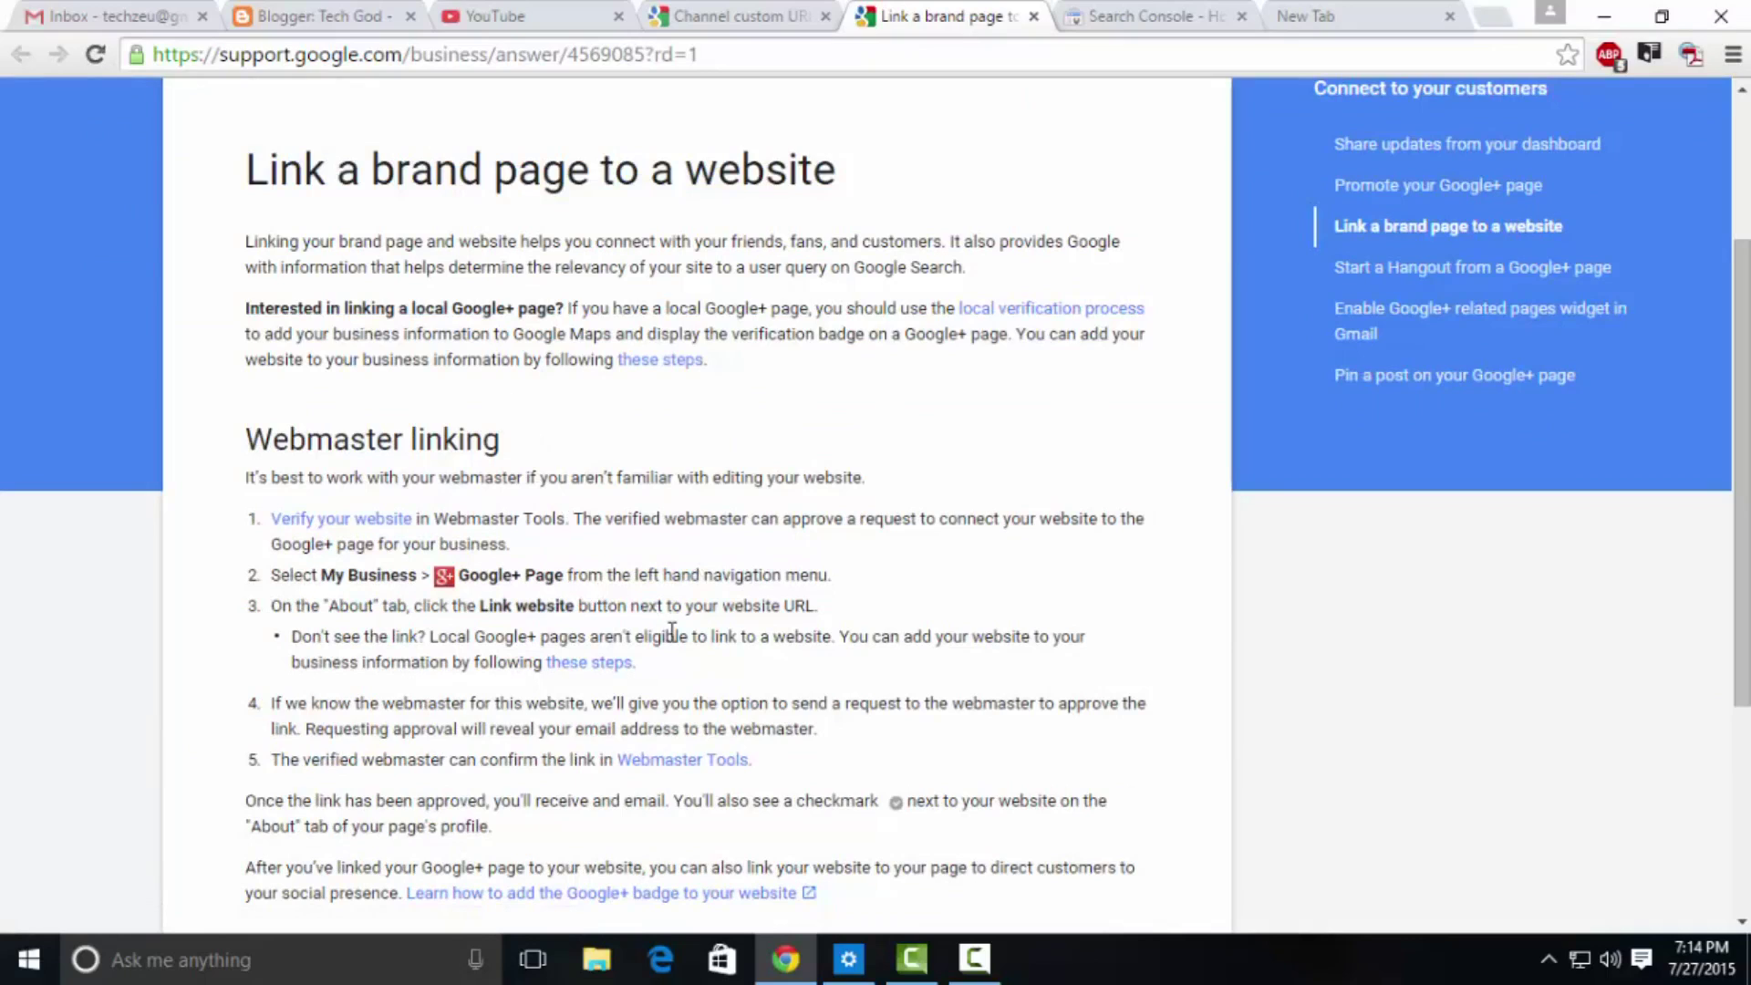
Step: Show the YouTube channel's Advanced settings and highlight the Associated website heading
click(527, 19)
scroll(624, 369, up, 3)
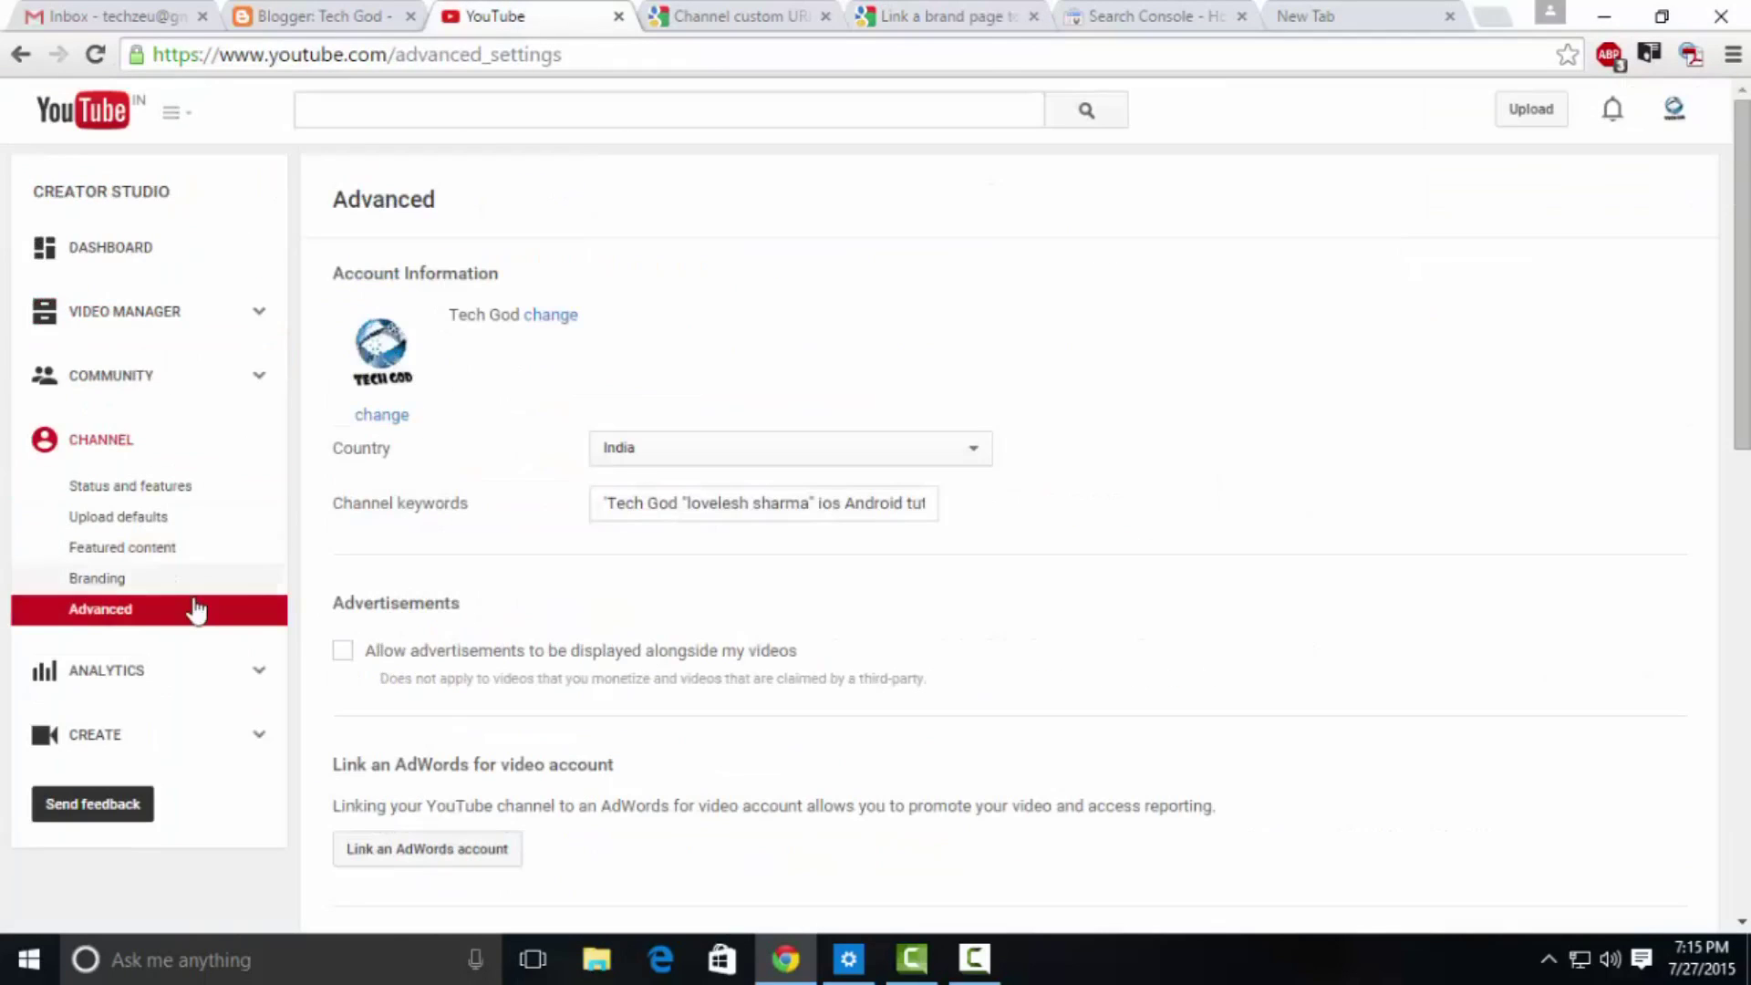
scroll(670, 611, down, 3)
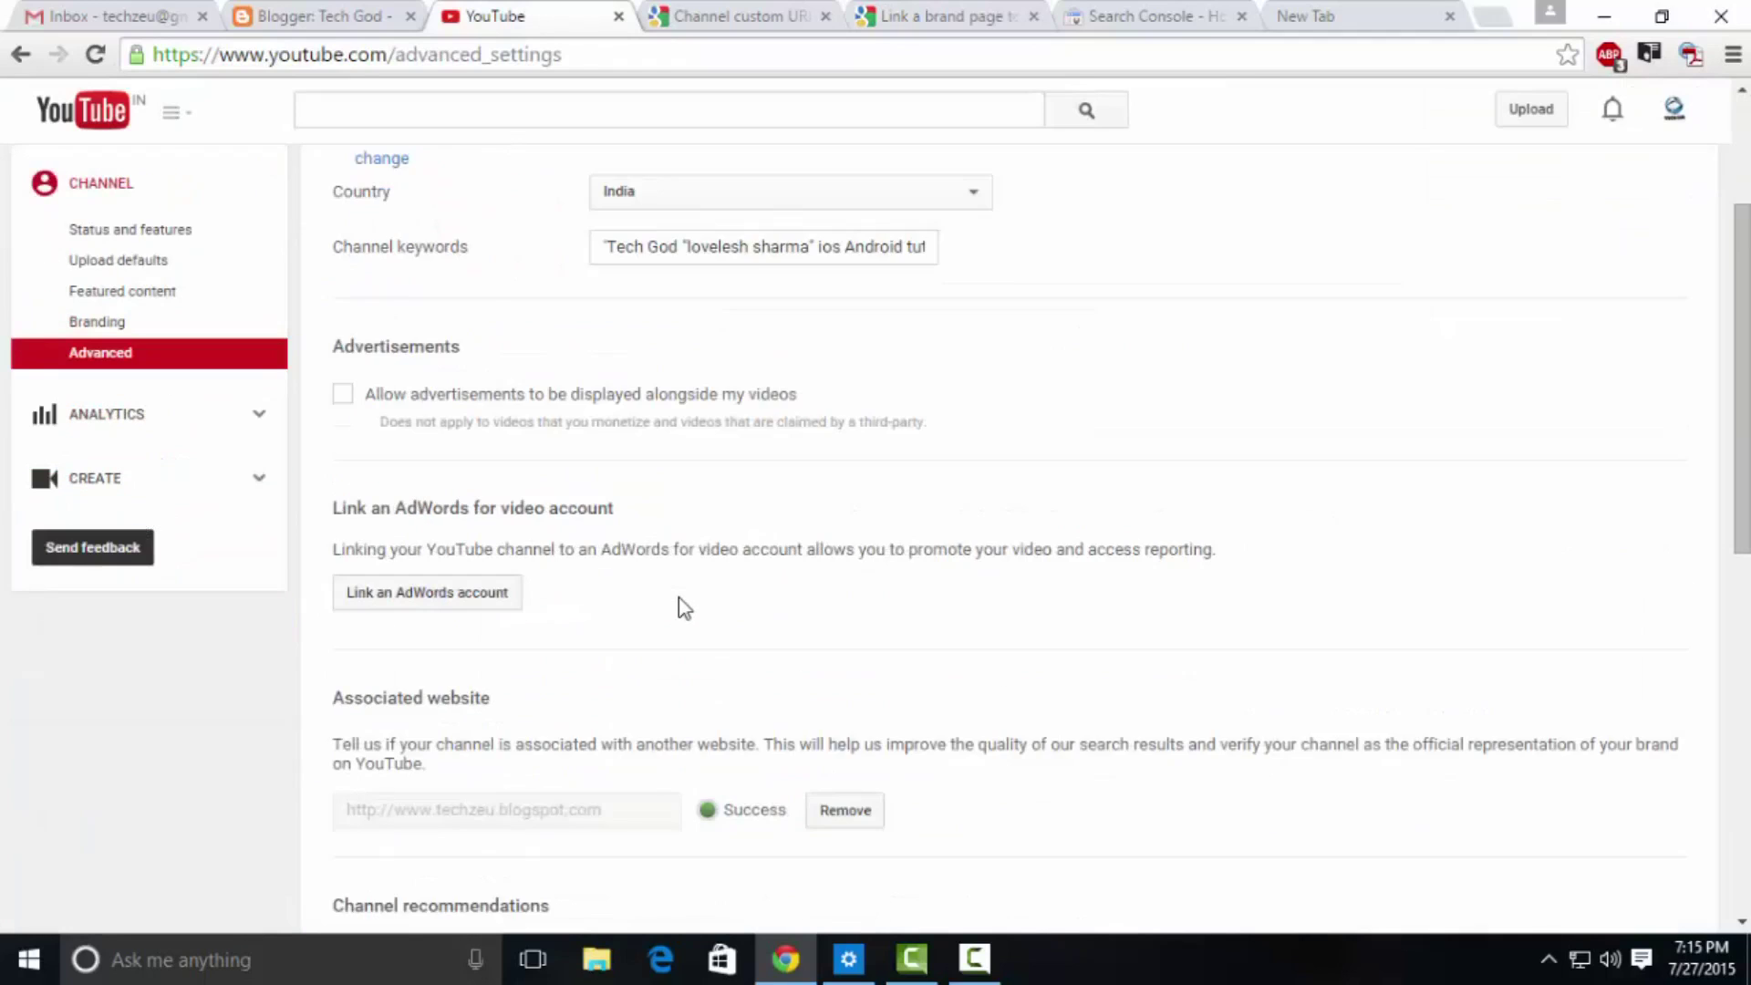
scroll(683, 608, down, 1)
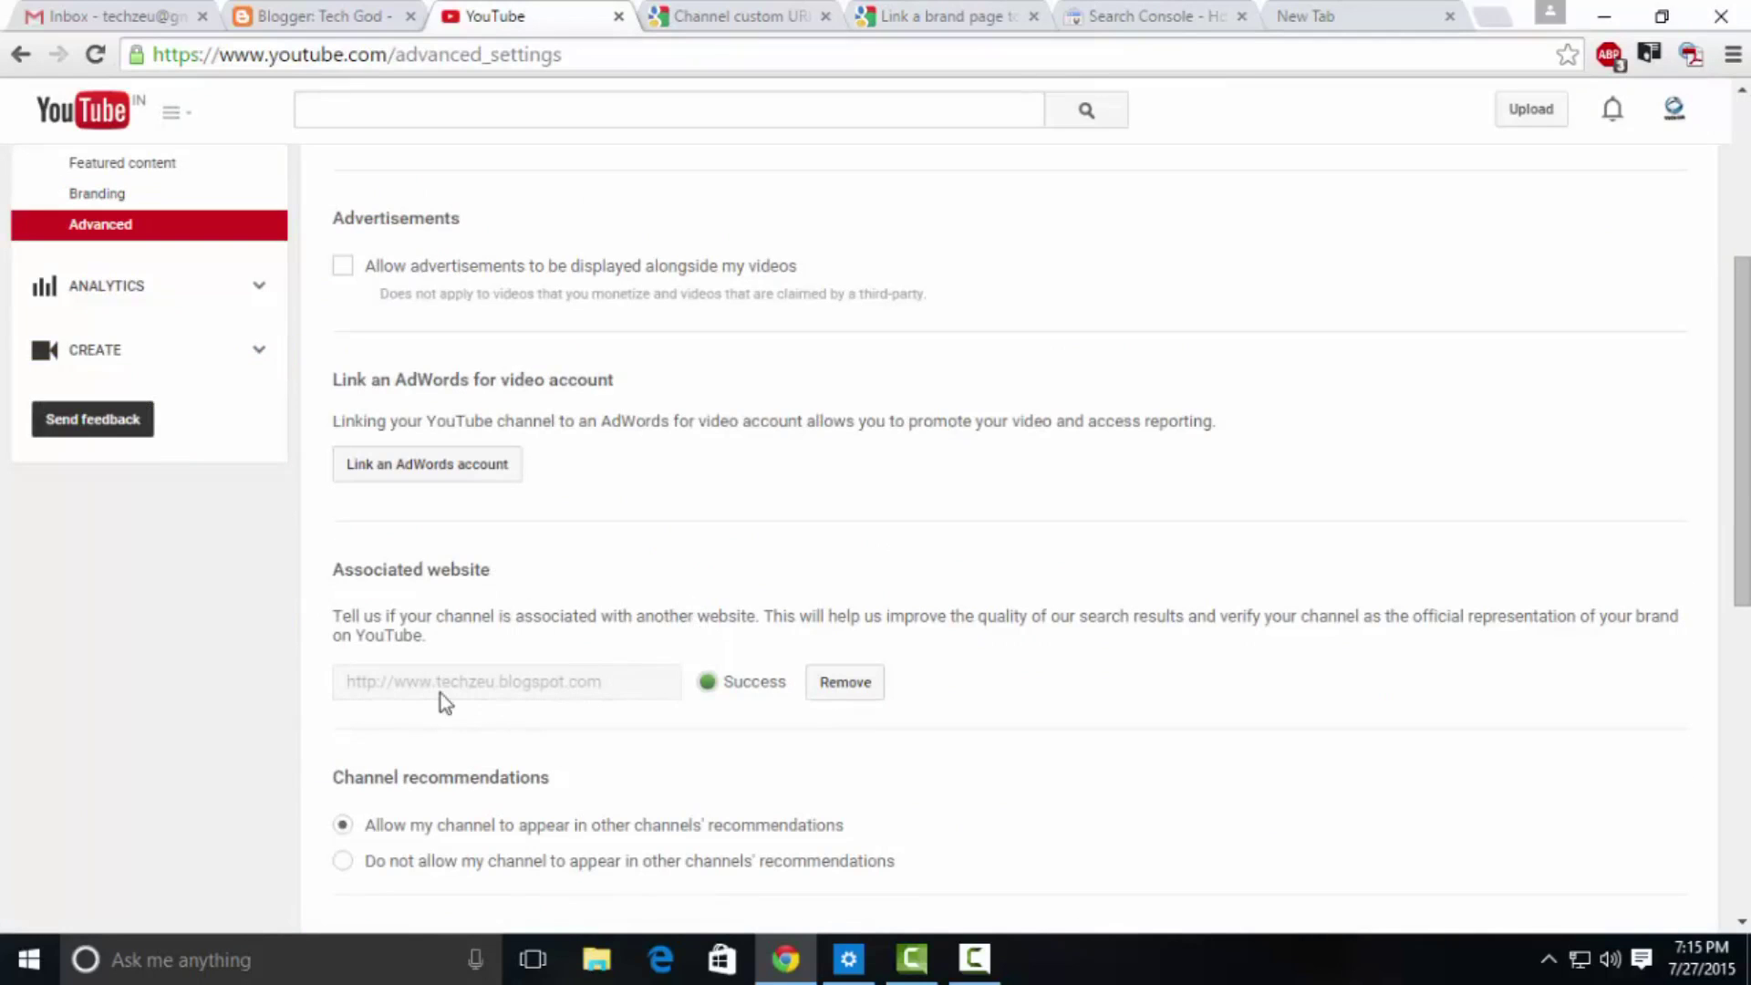
drag(334, 569, 482, 569)
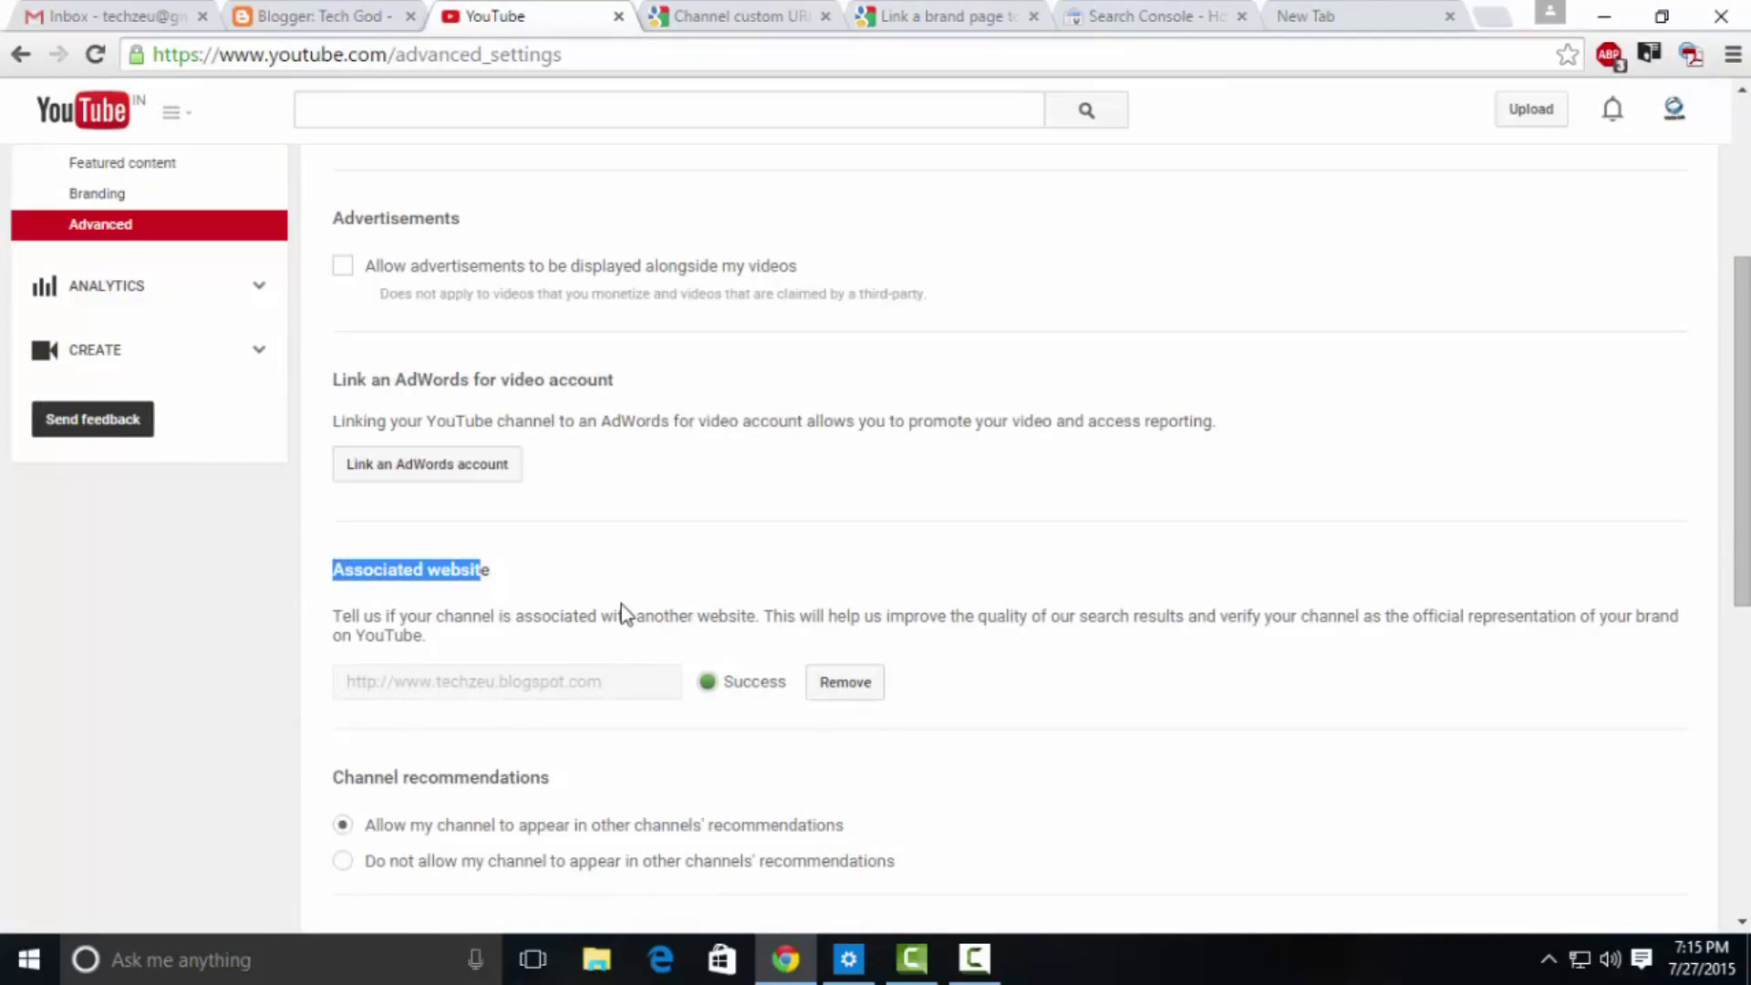
Step: Open and close the account avatar menu to check the channel
click(1676, 120)
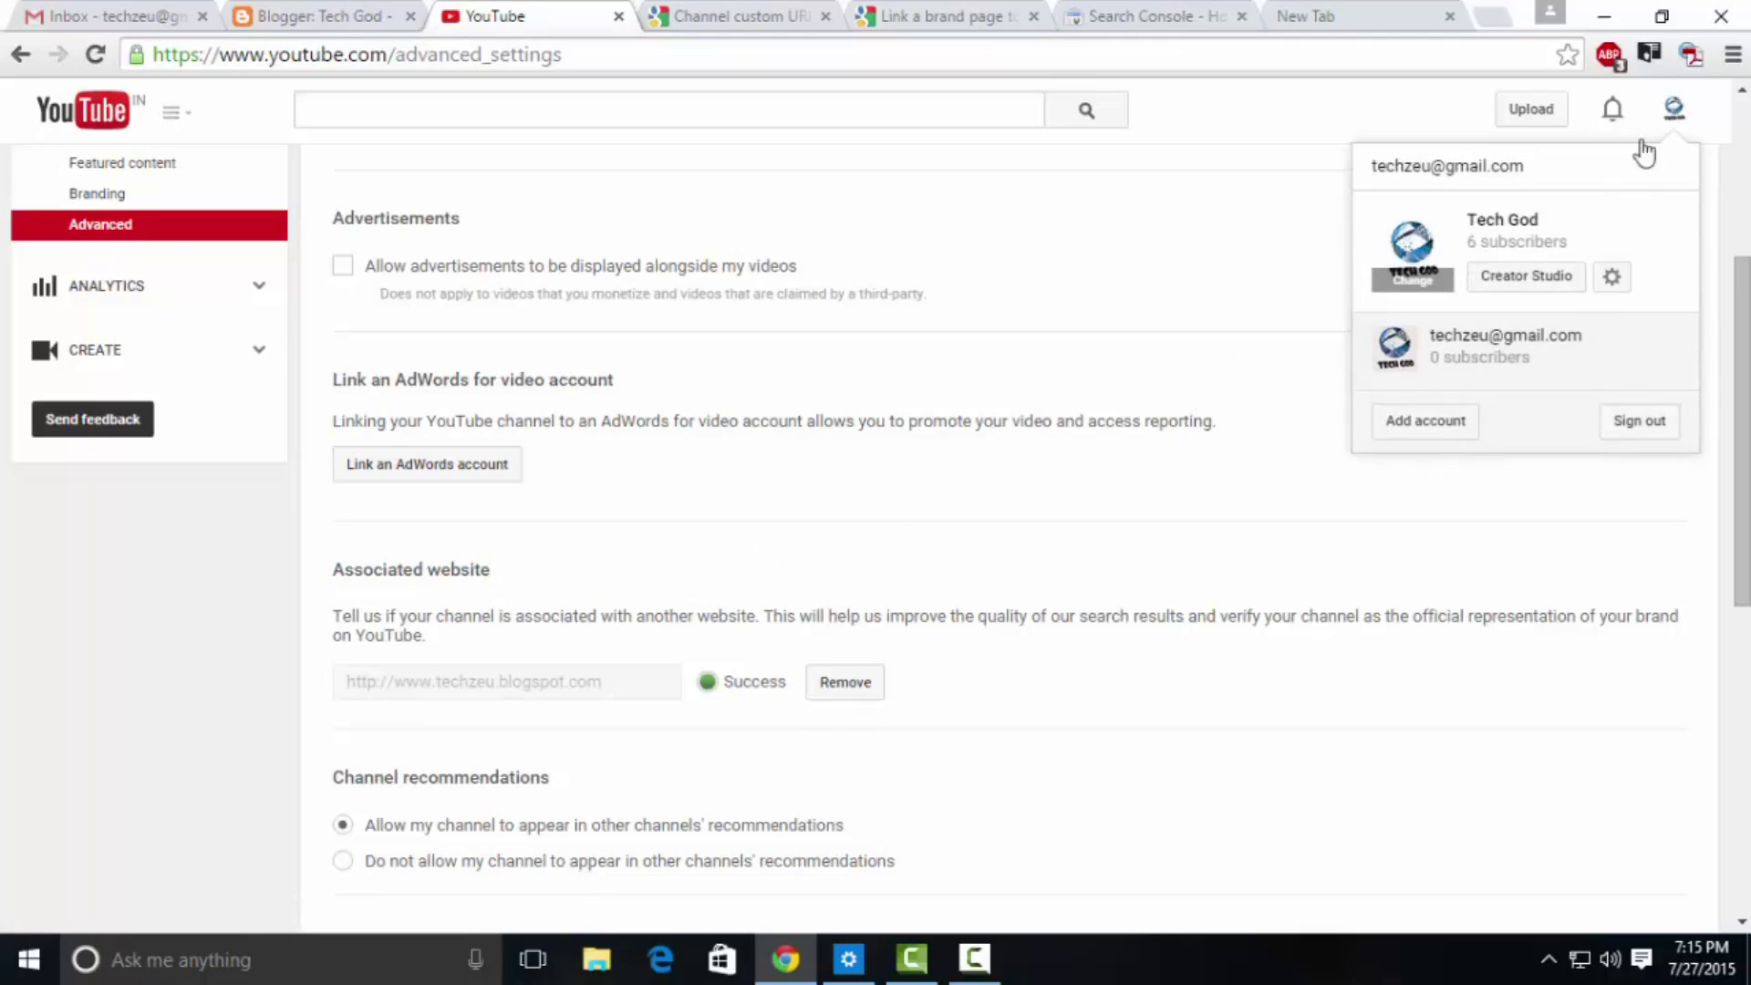
click(1674, 115)
click(1674, 114)
click(1672, 117)
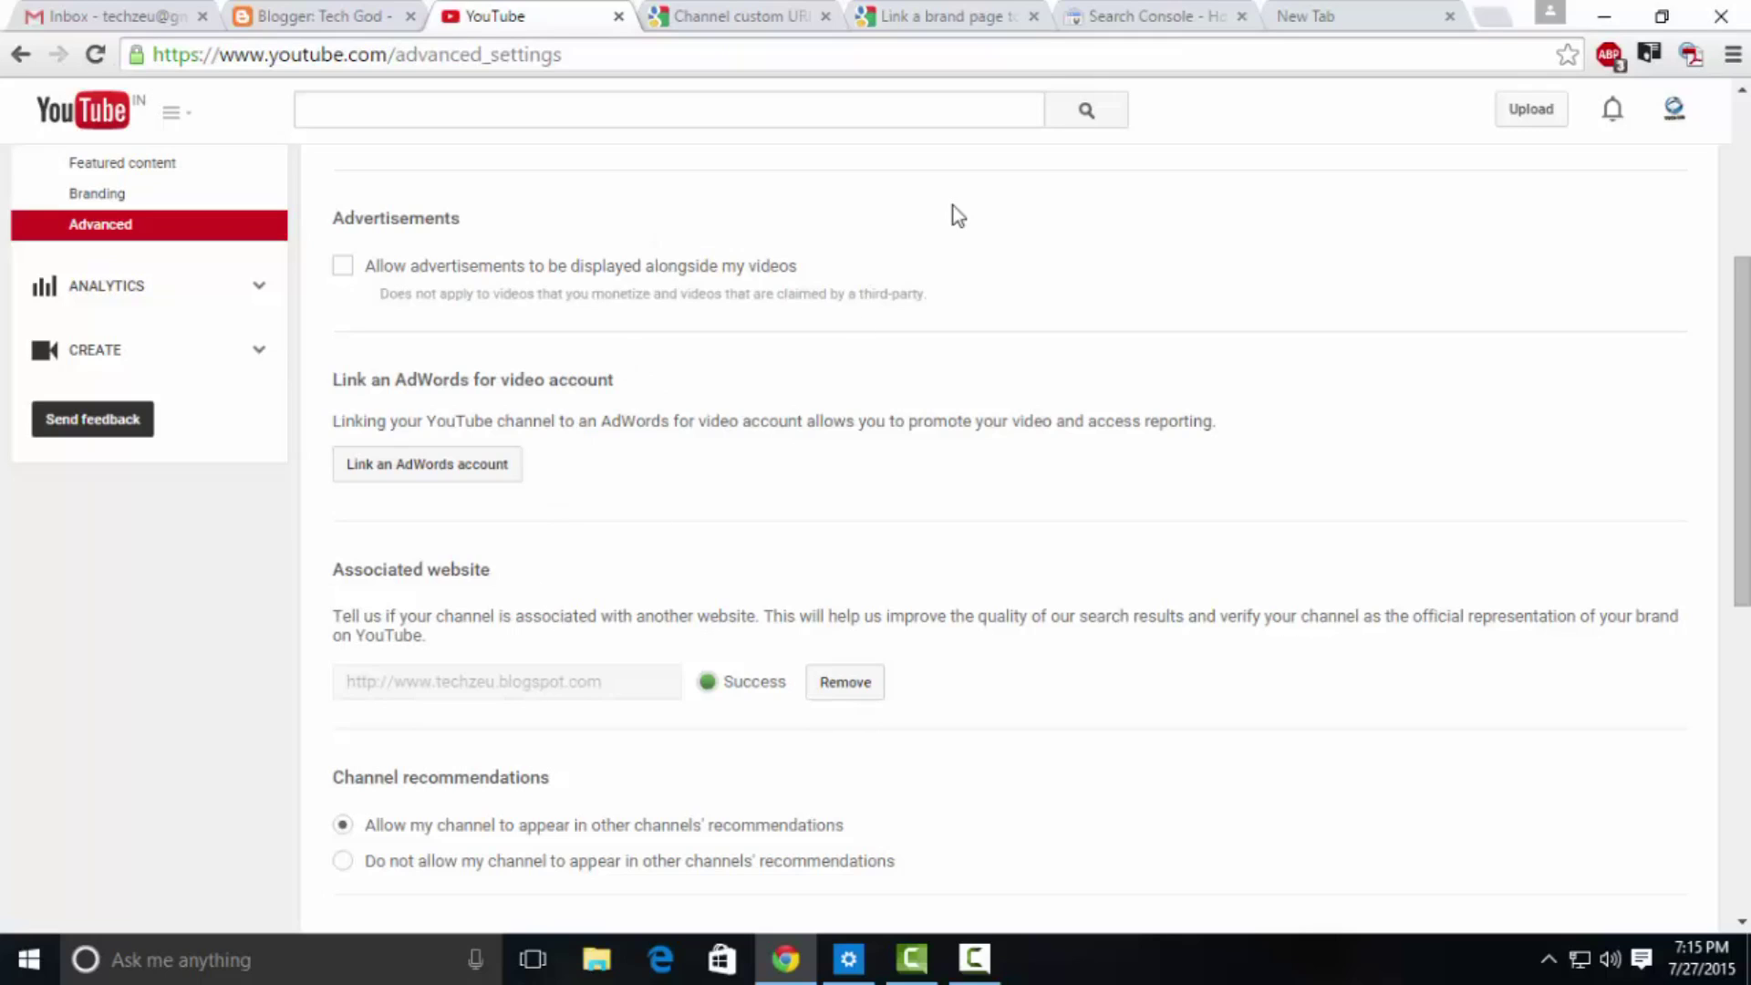
Step: Revisit the Channel custom URL article, then the brand page linking article
click(727, 18)
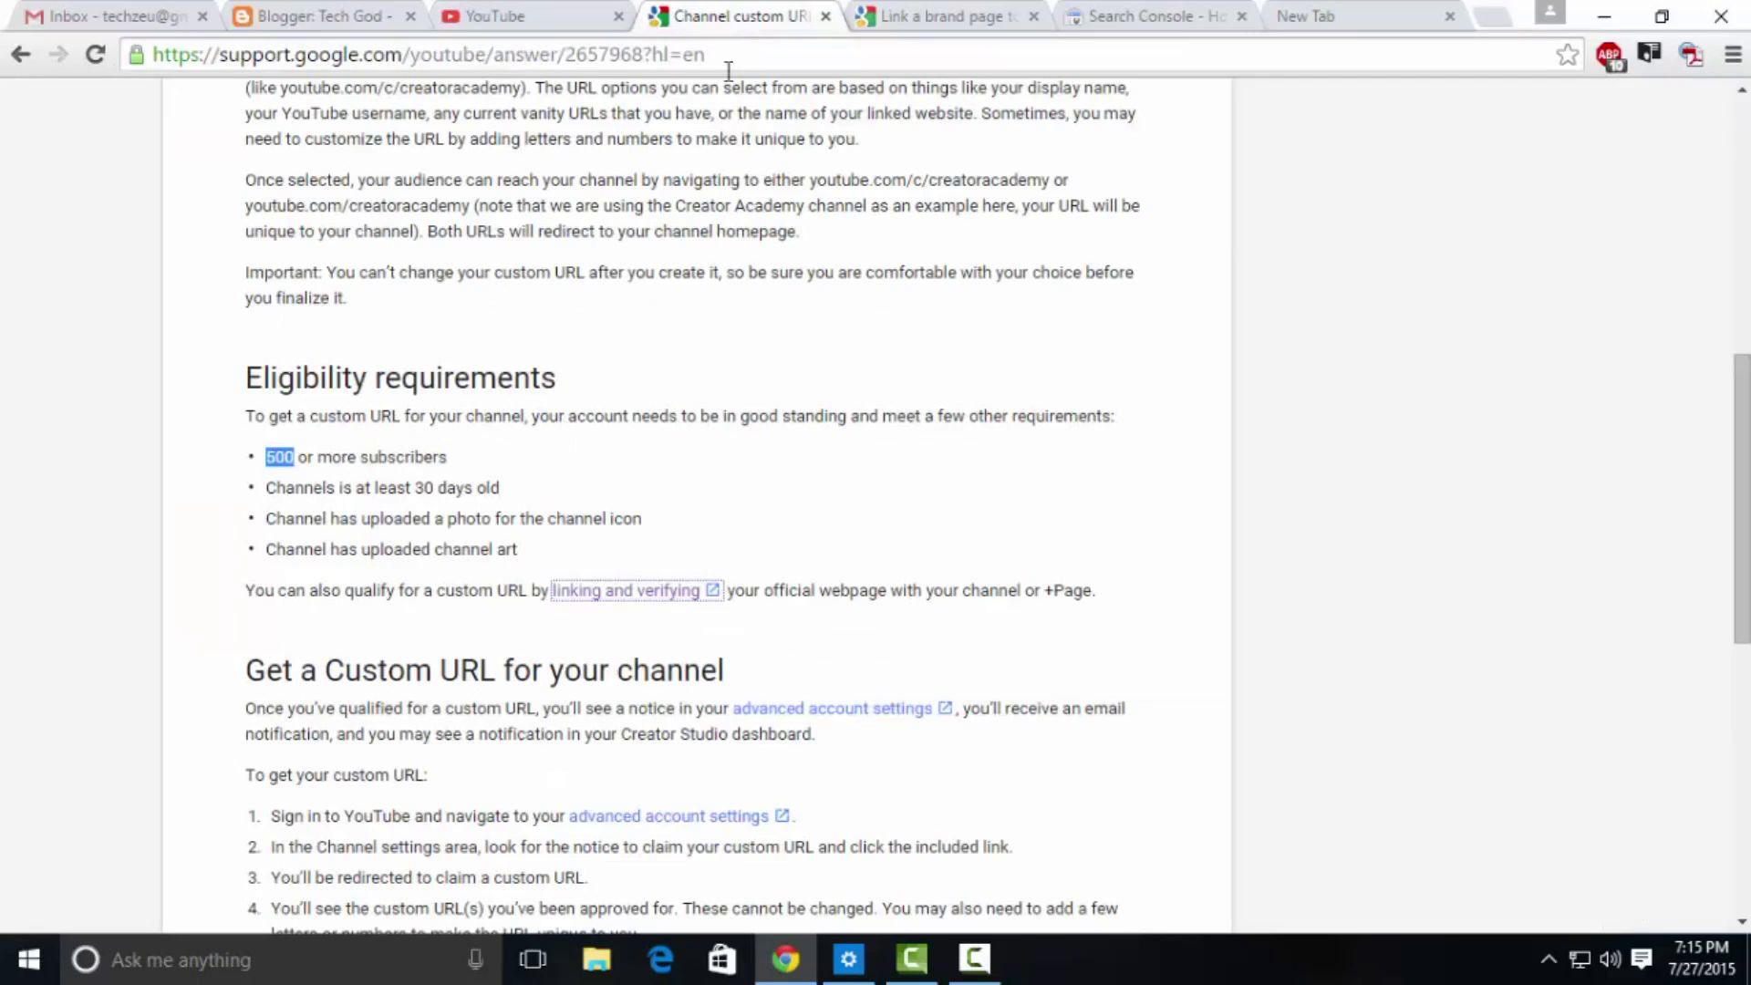
click(928, 26)
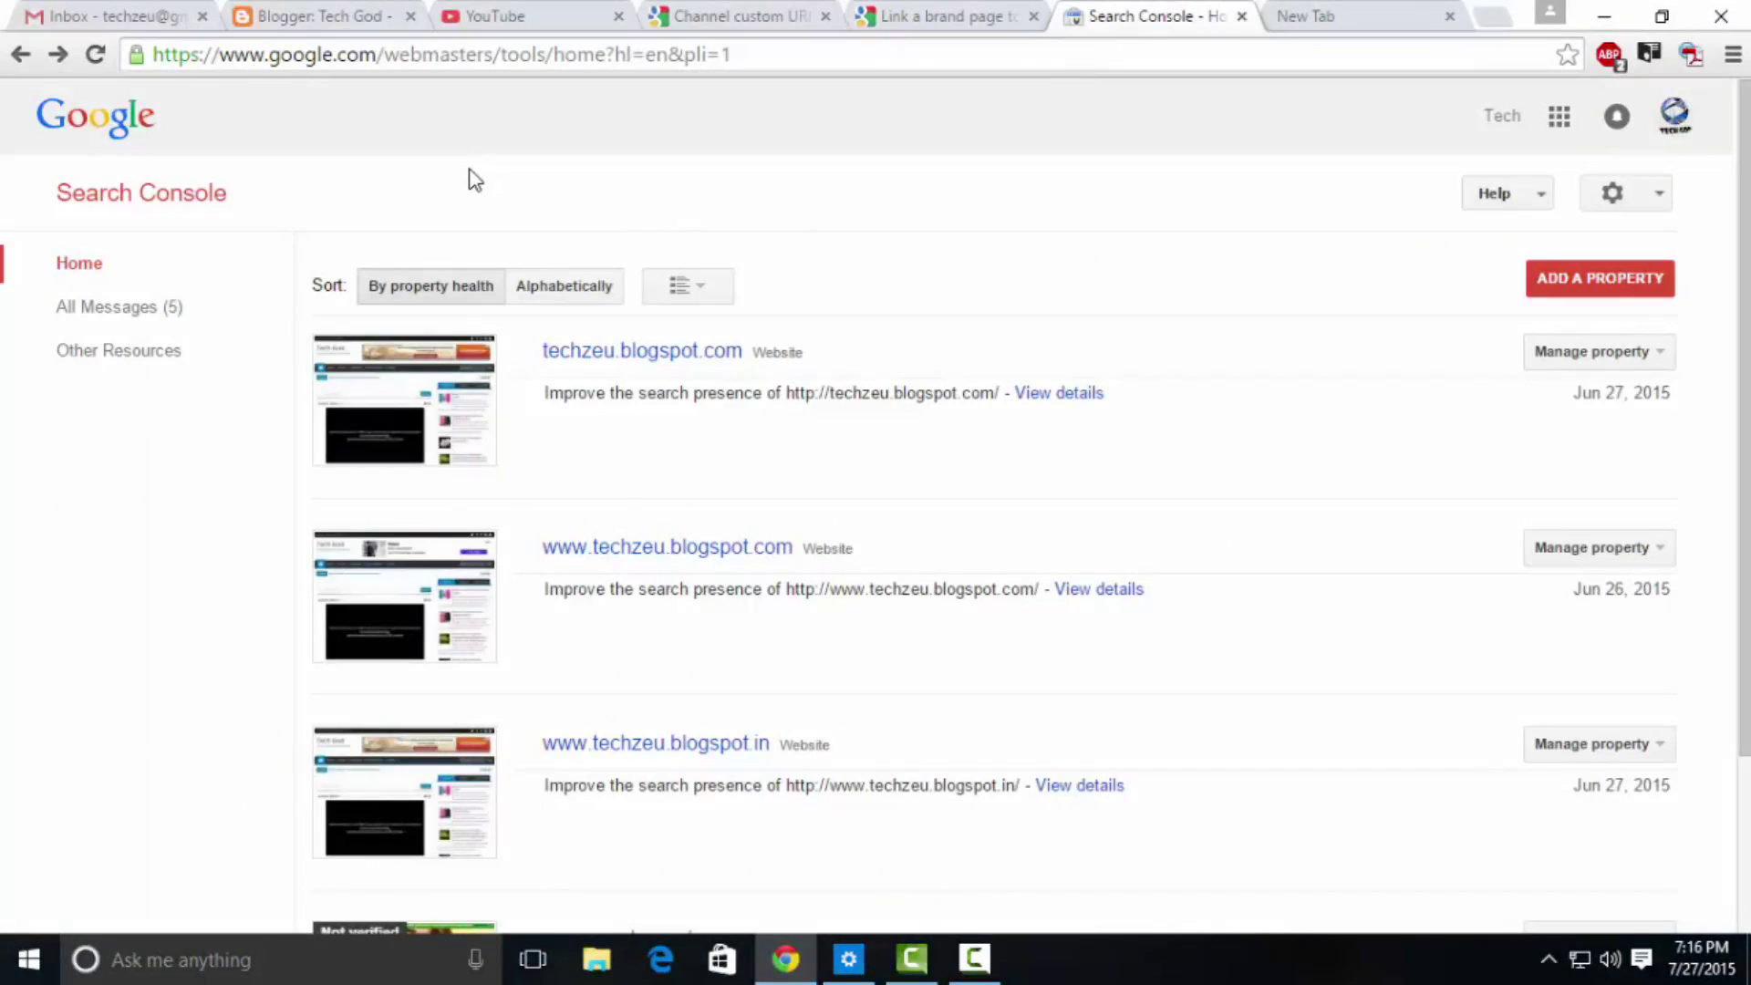
Step: Search 'webmaster tools', open Search Console from the results, and close the older duplicate tab
click(1277, 16)
text(we)
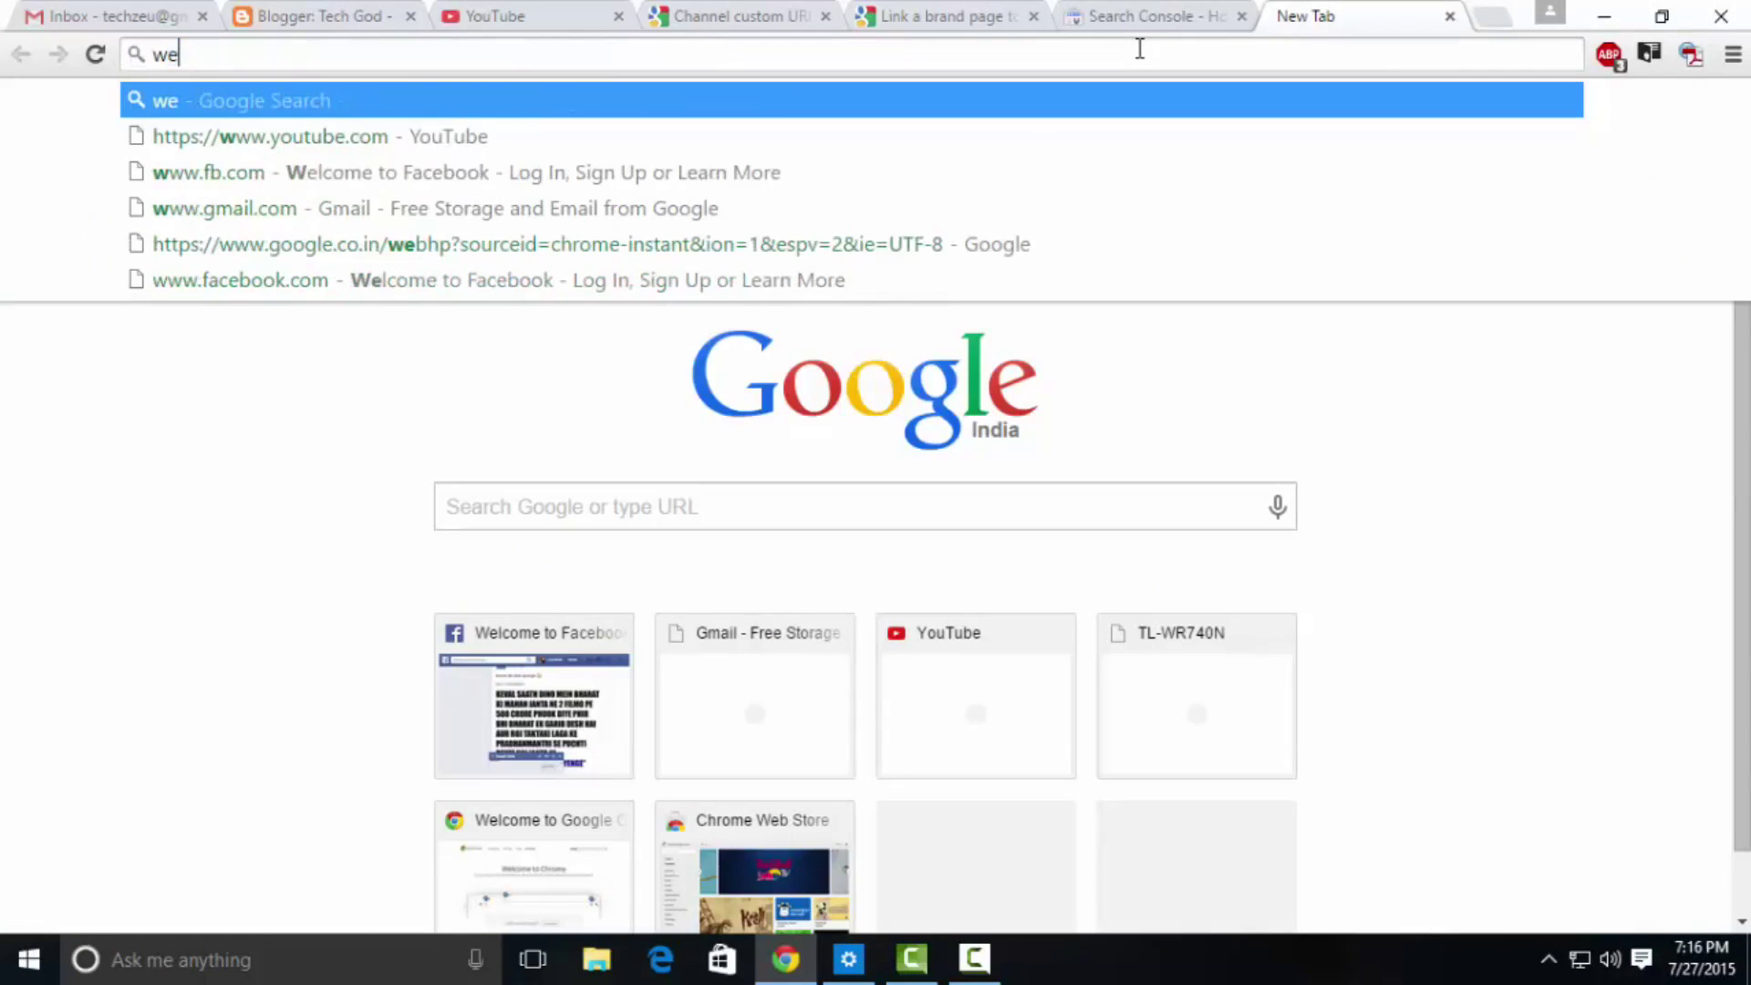
text(bmaster tools)
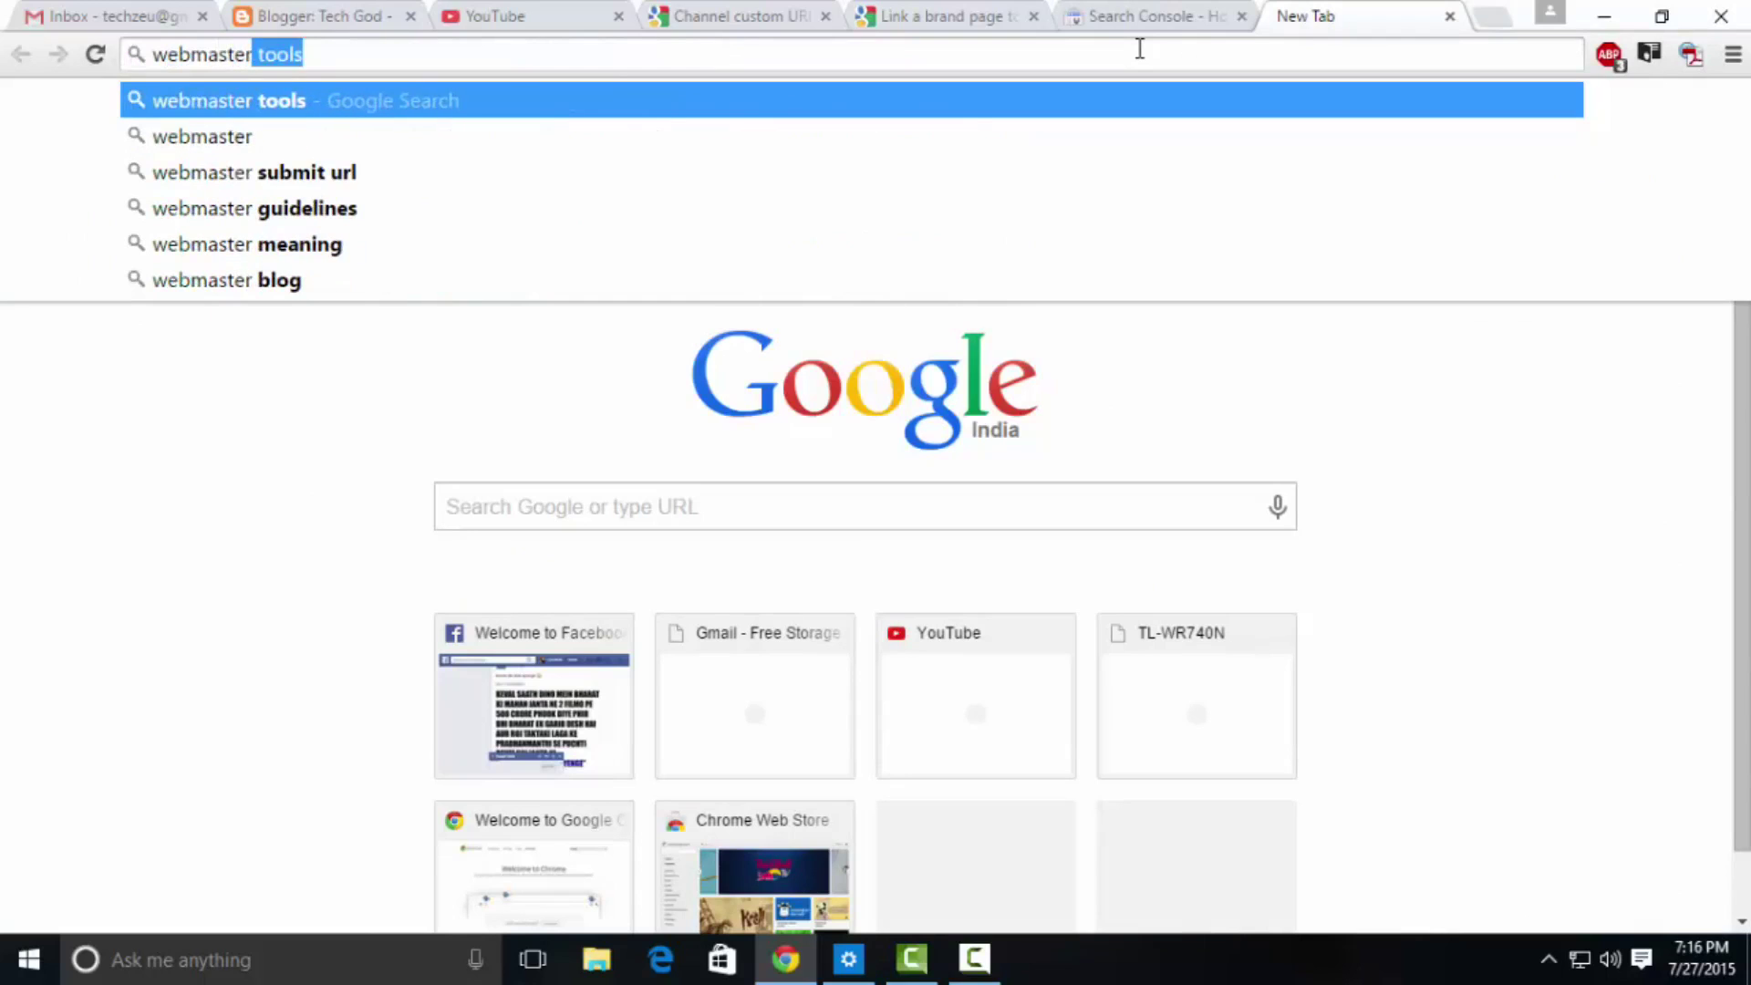
key(Return)
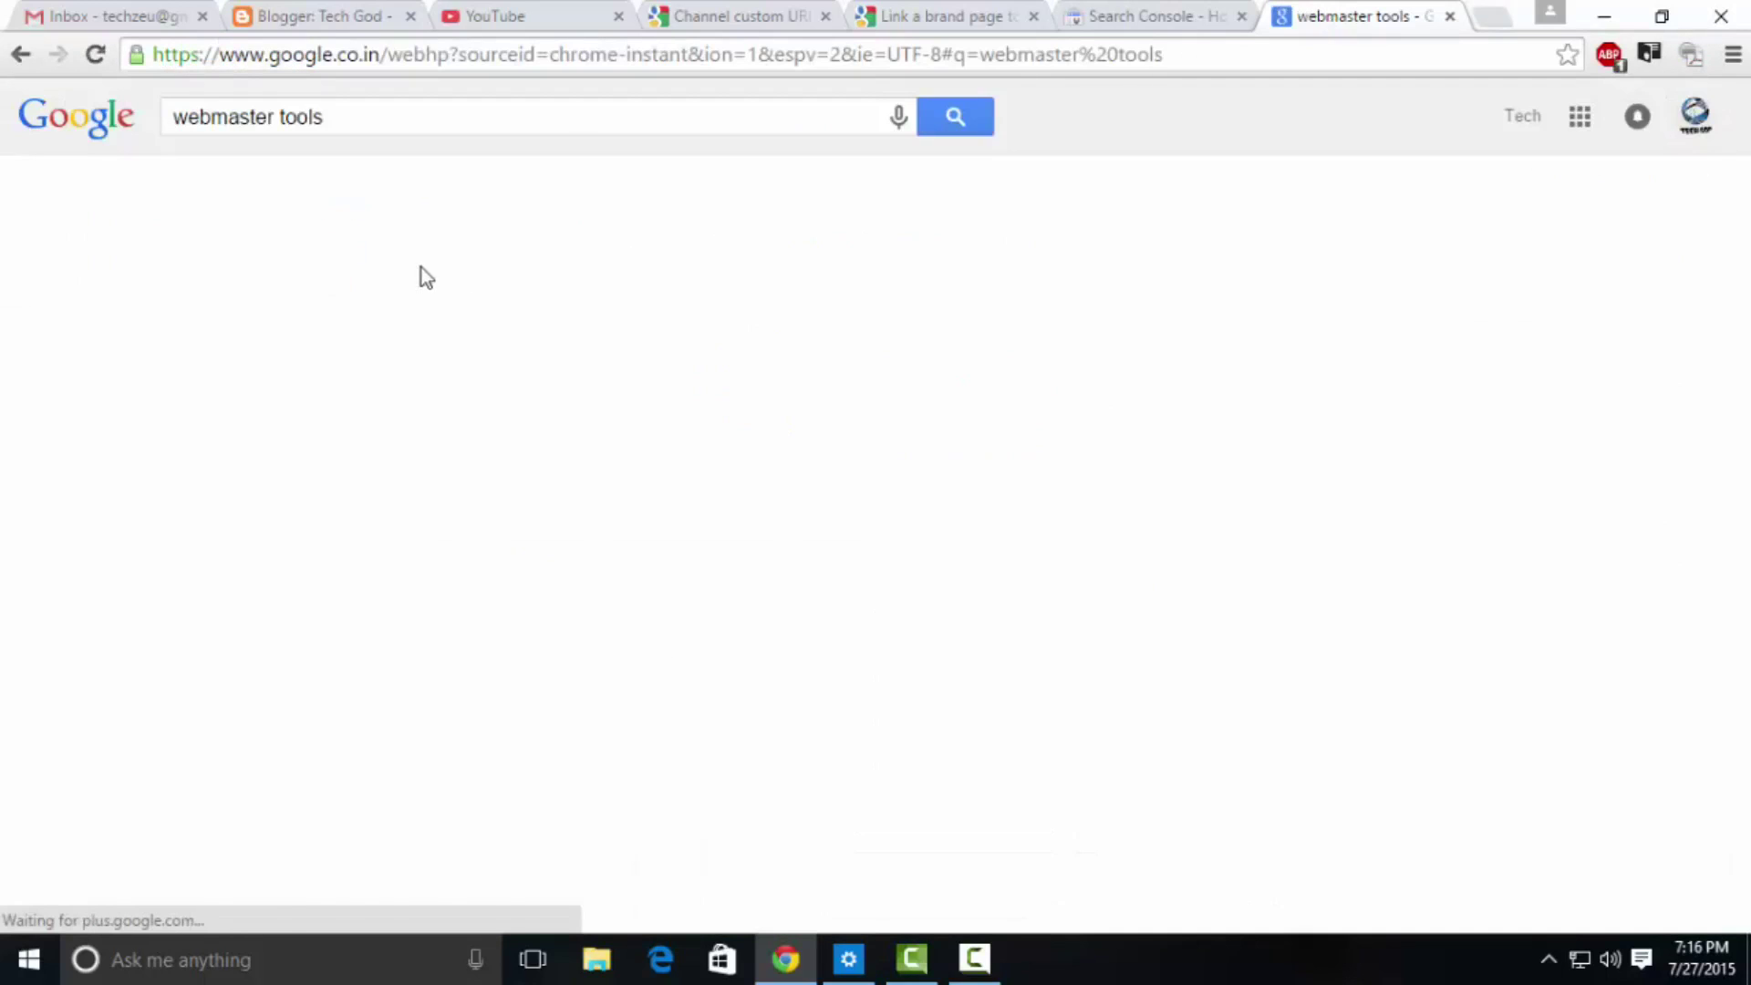
click(315, 328)
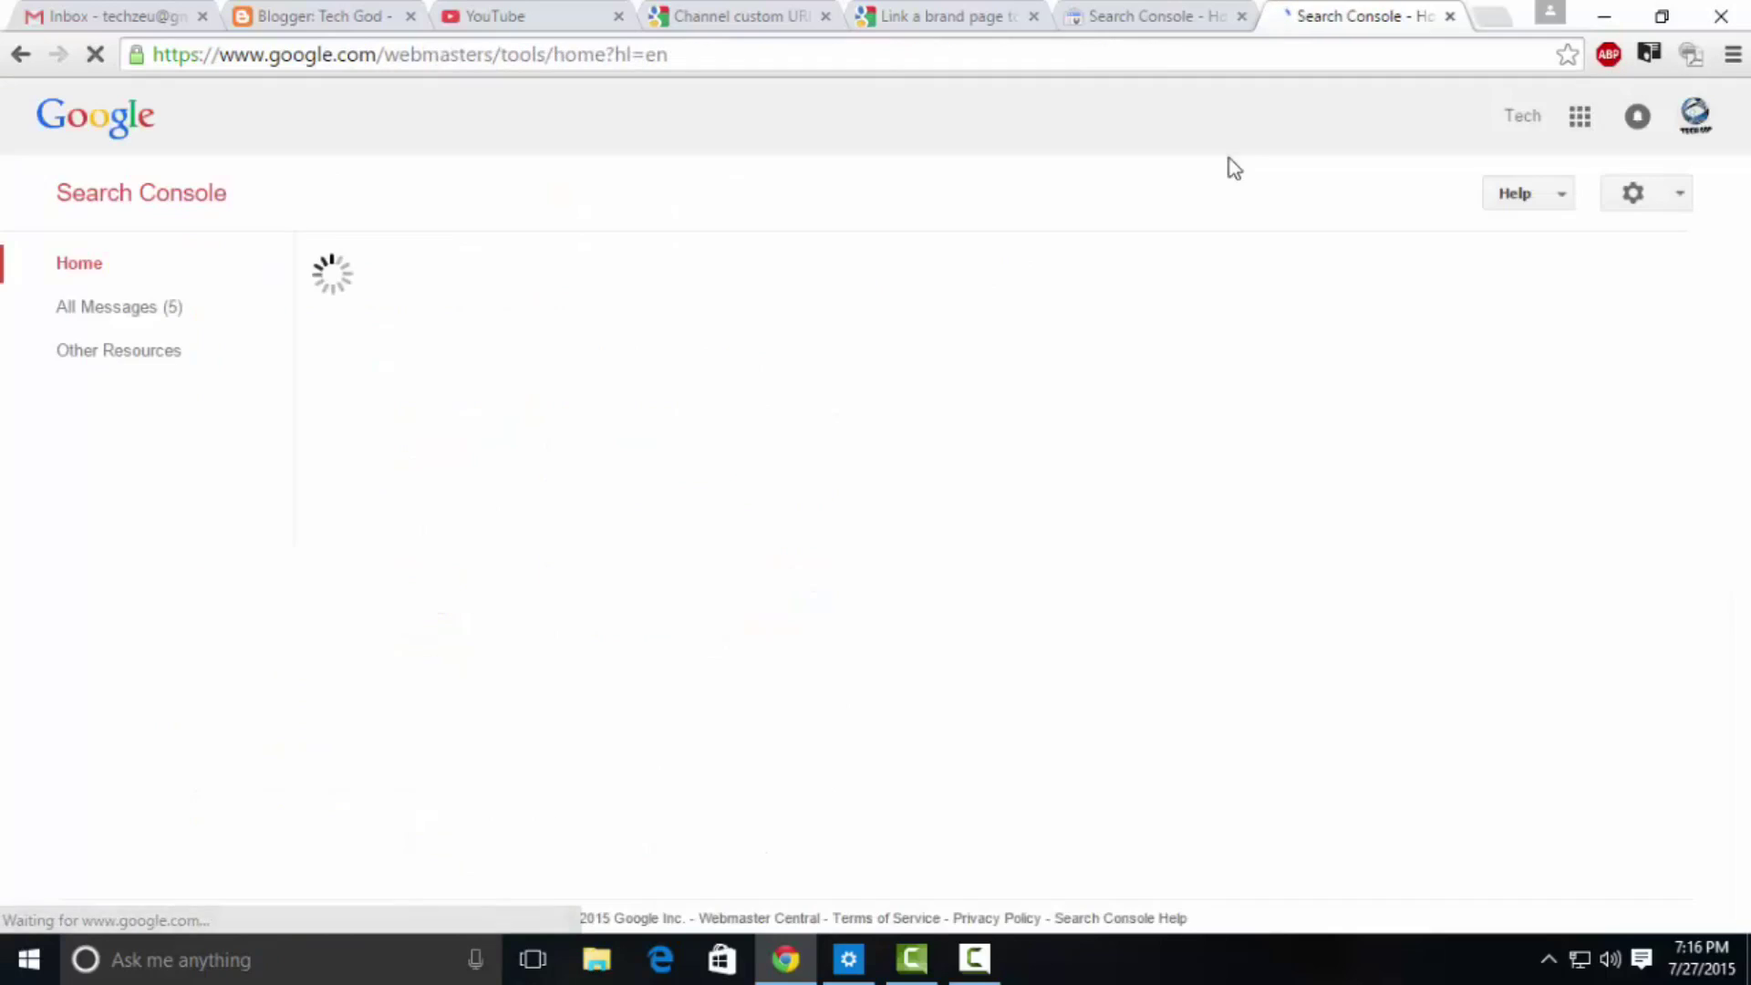
click(1242, 16)
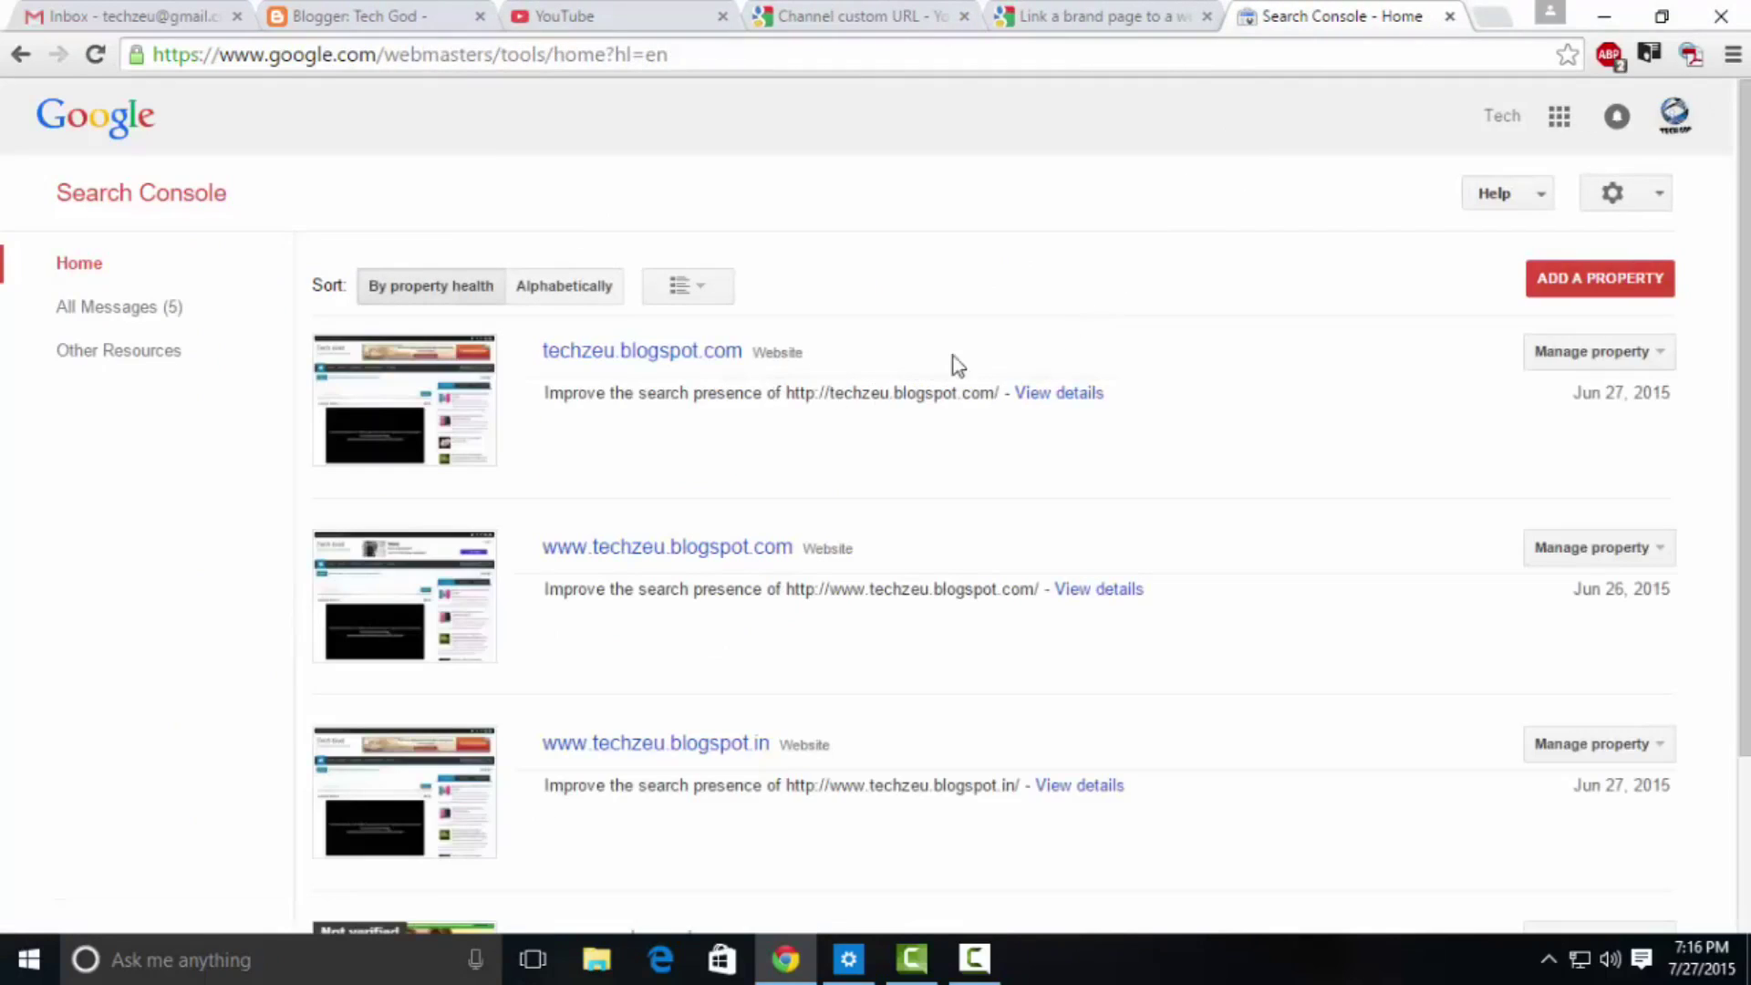
click(1576, 281)
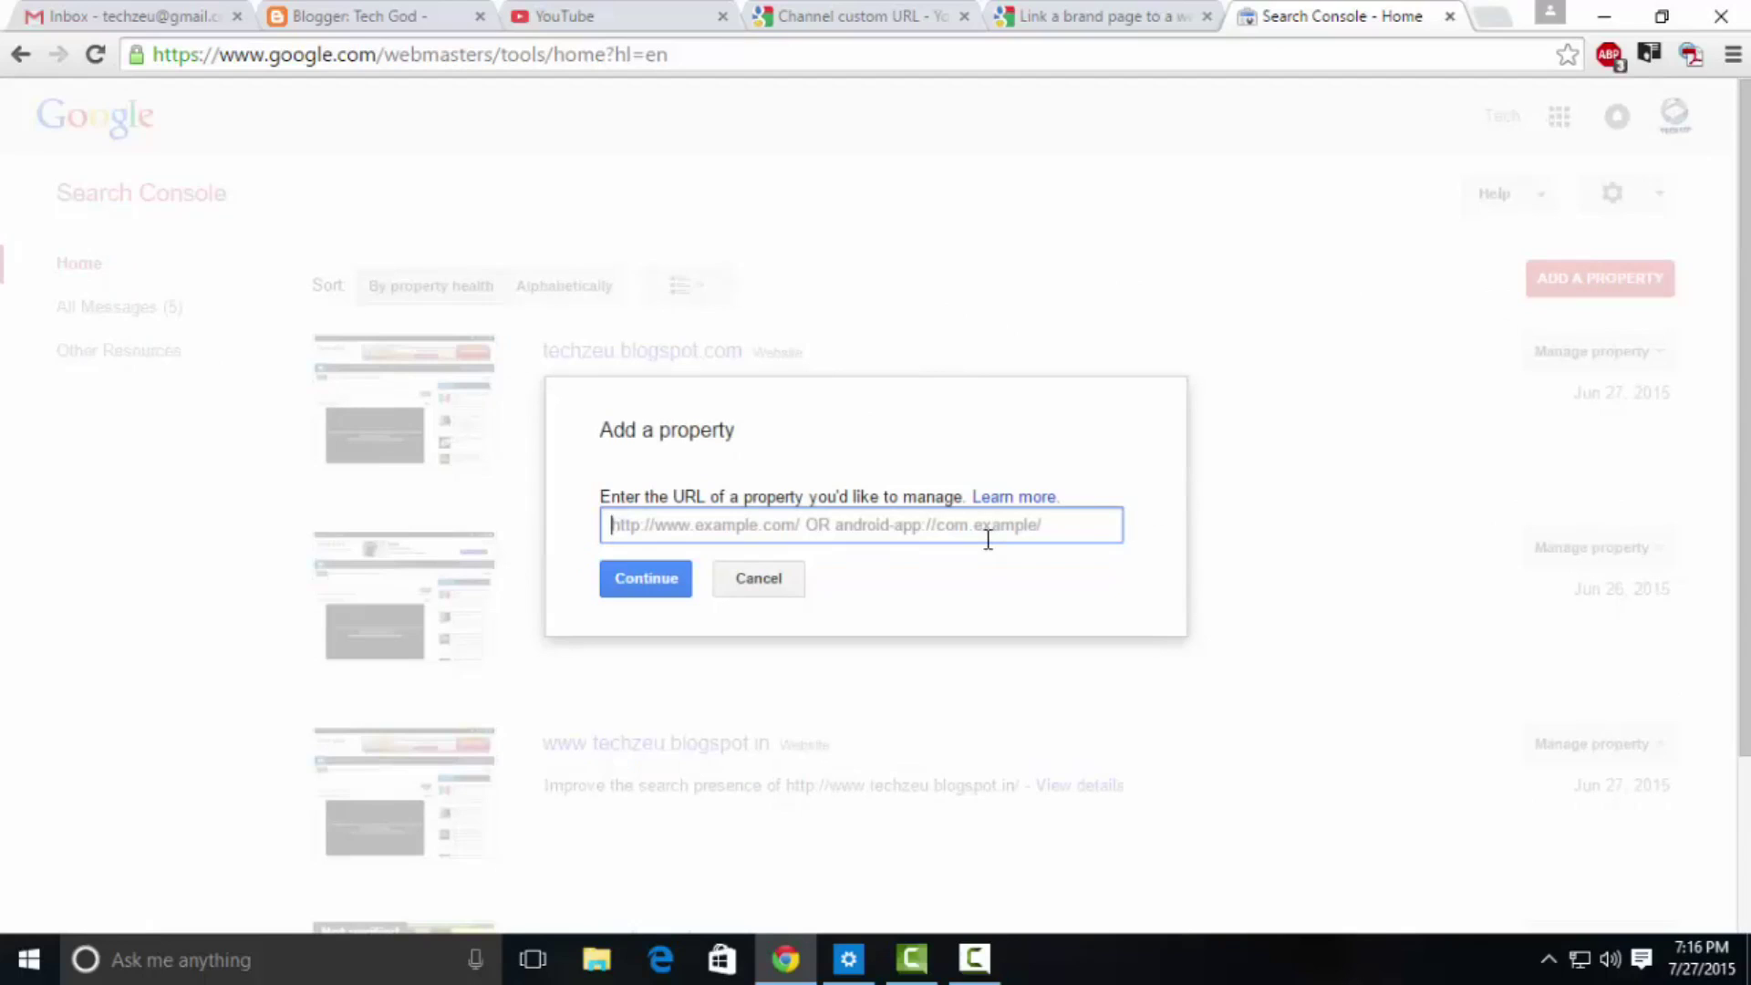
text(www.sa)
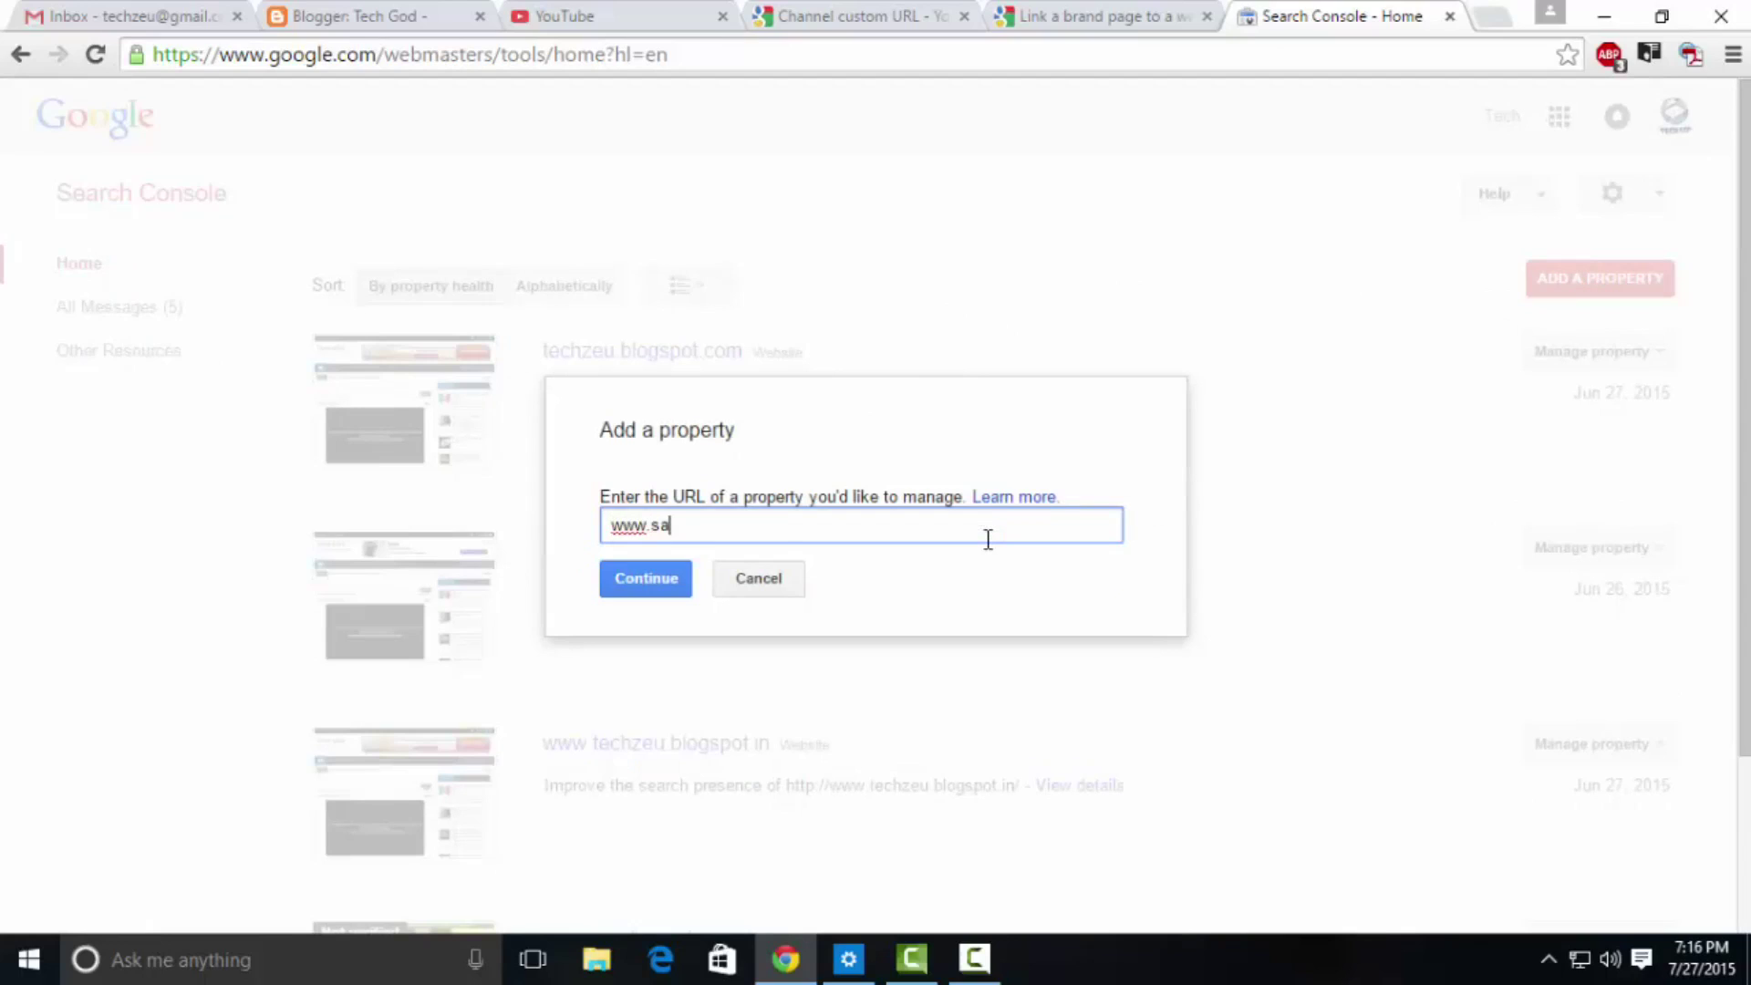
text(mple.blogspot.co)
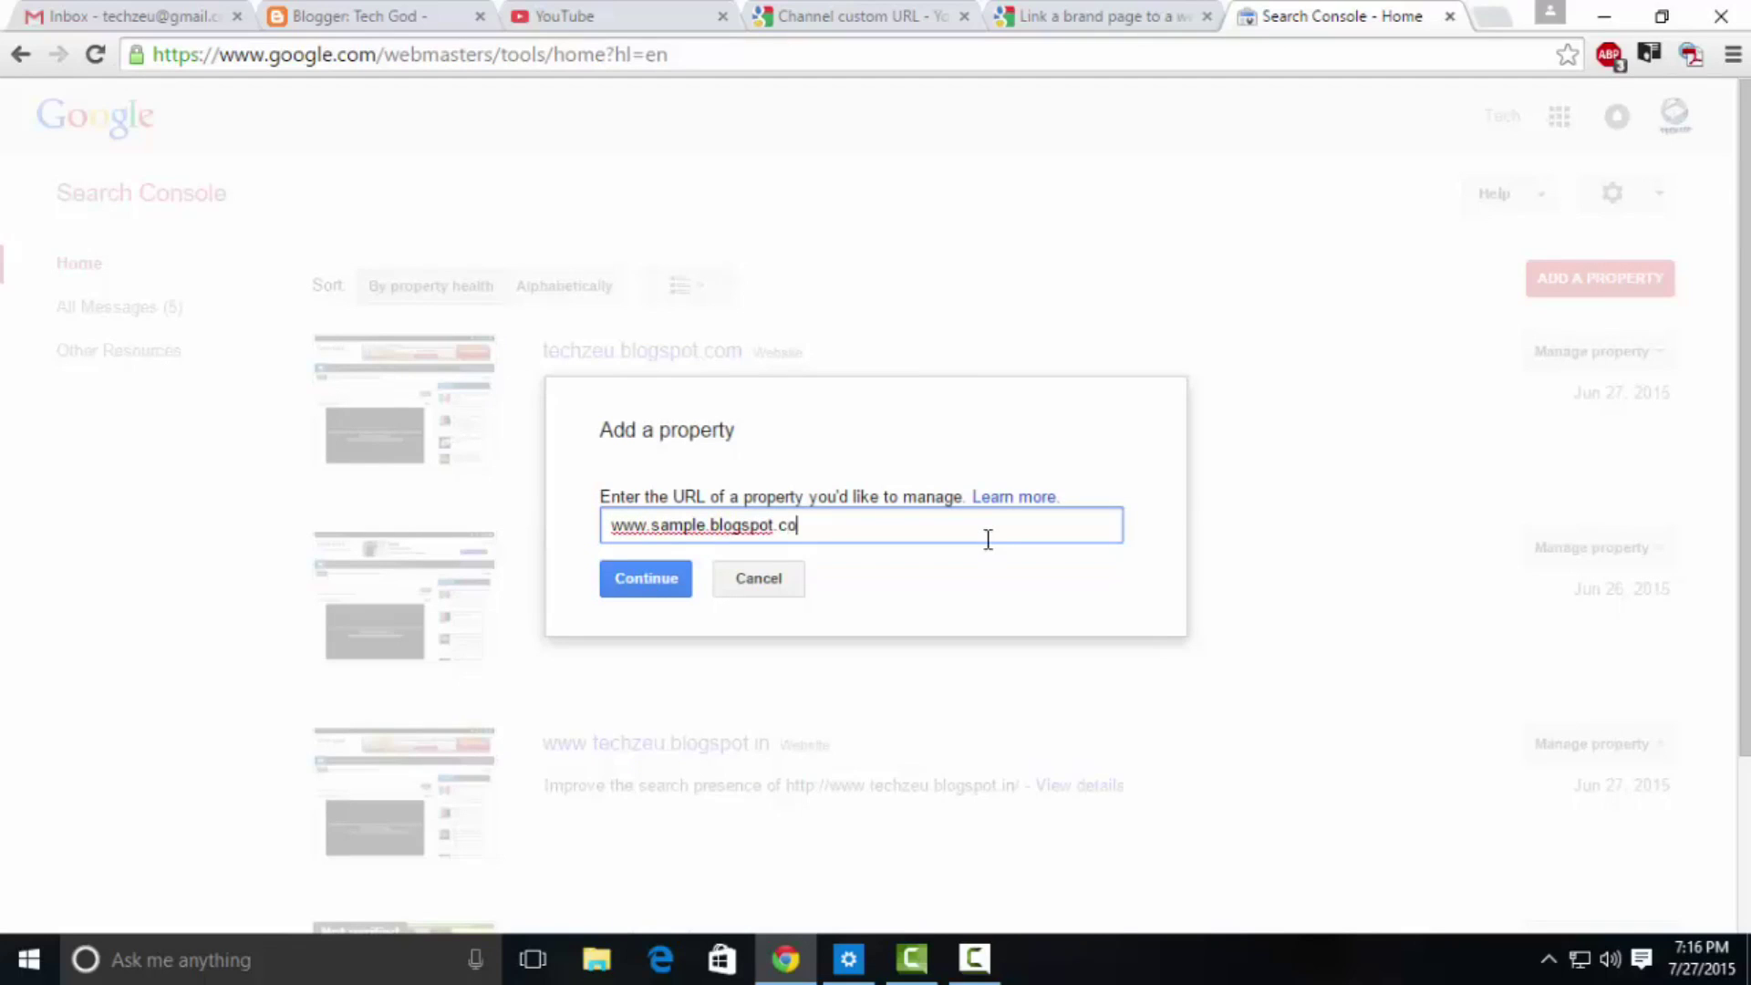
text(m)
click(645, 583)
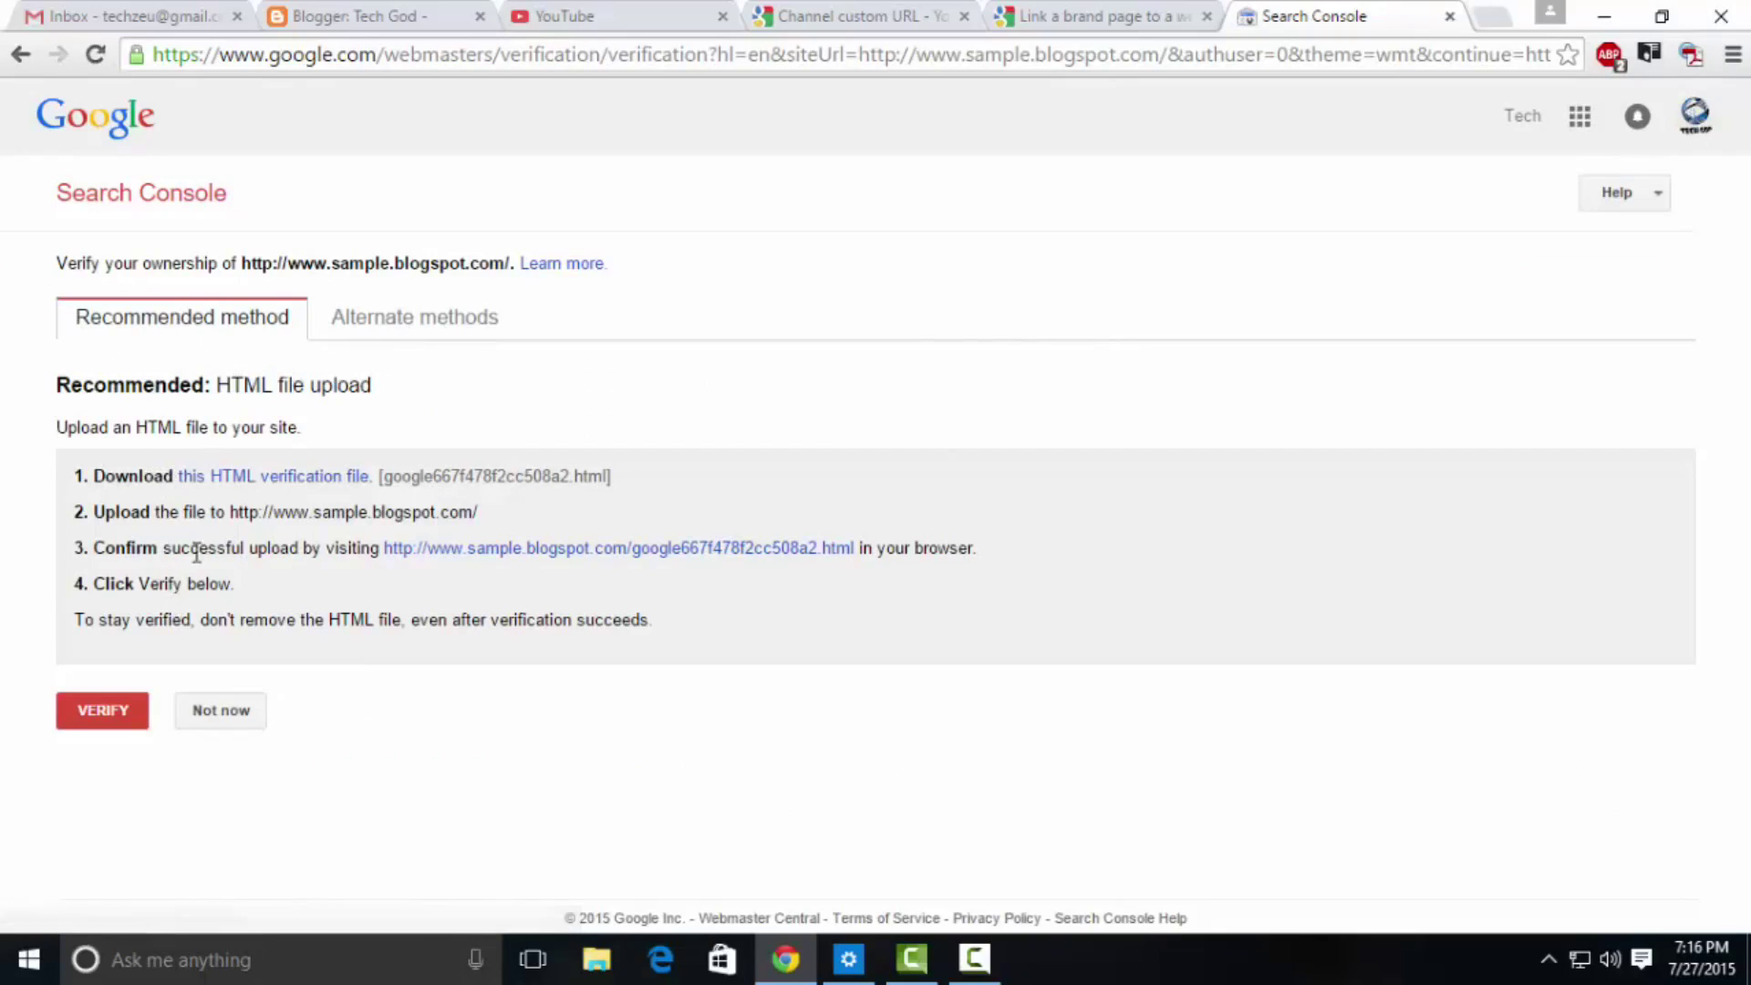
Step: Choose the HTML tag verification method and copy its google-site-verification meta tag
click(392, 328)
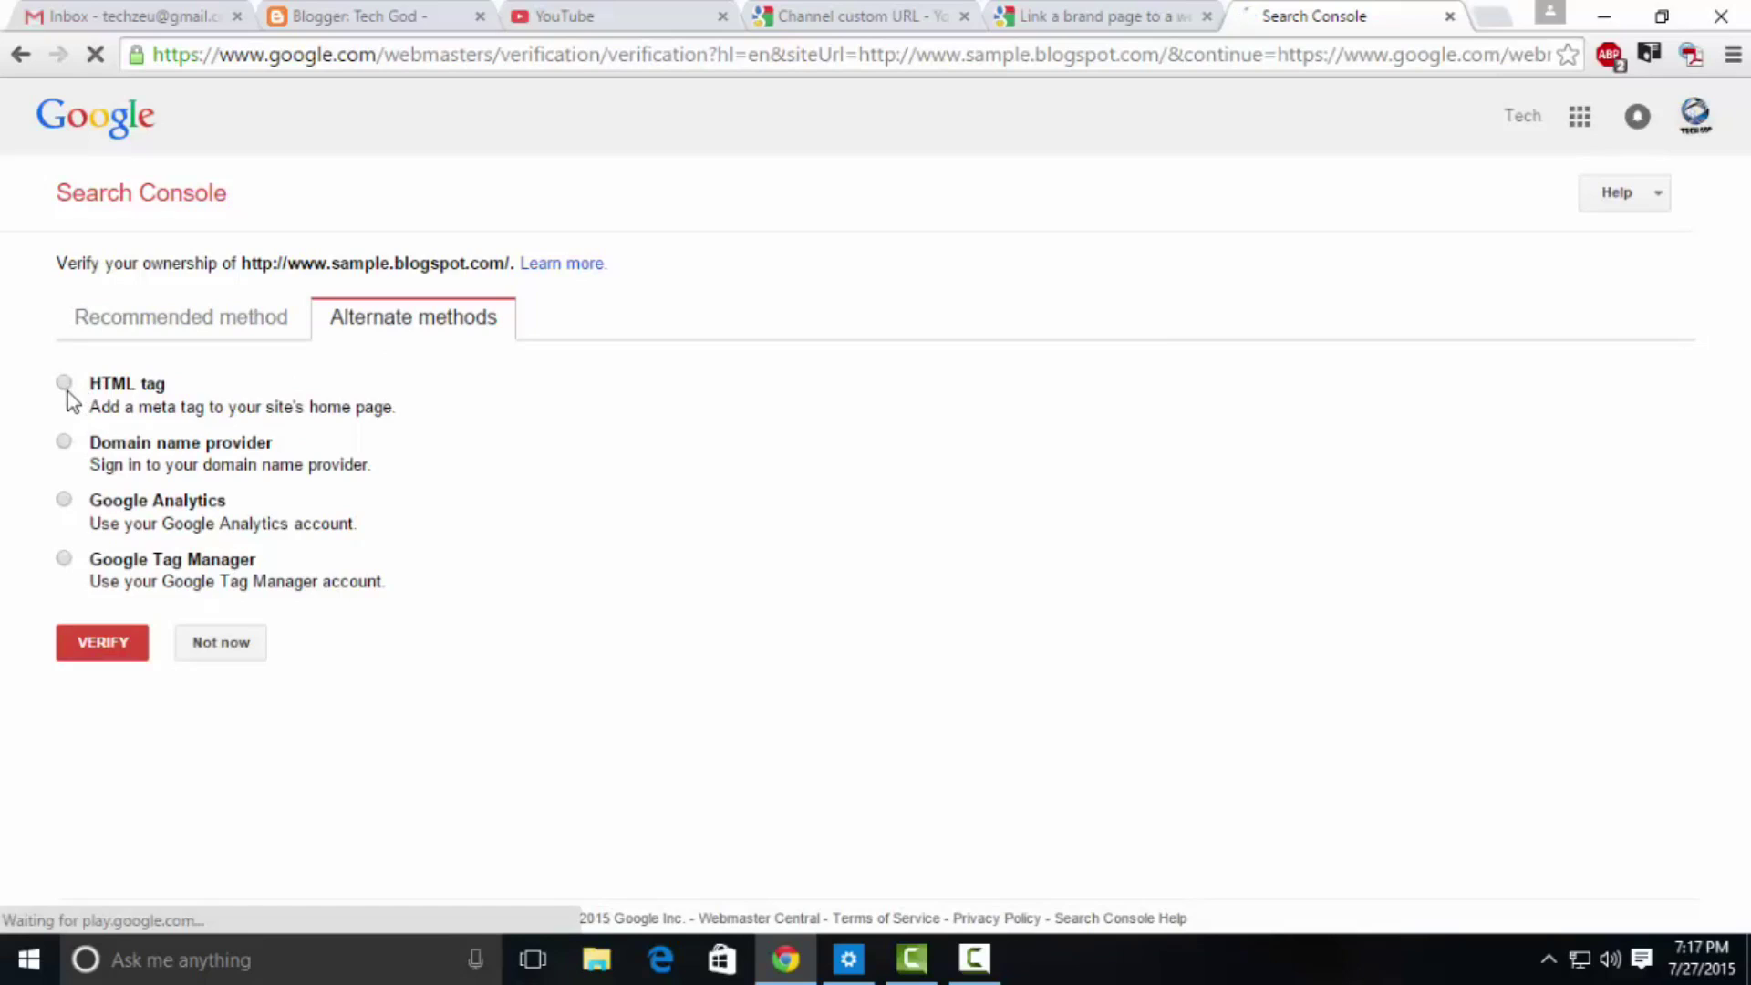
click(66, 384)
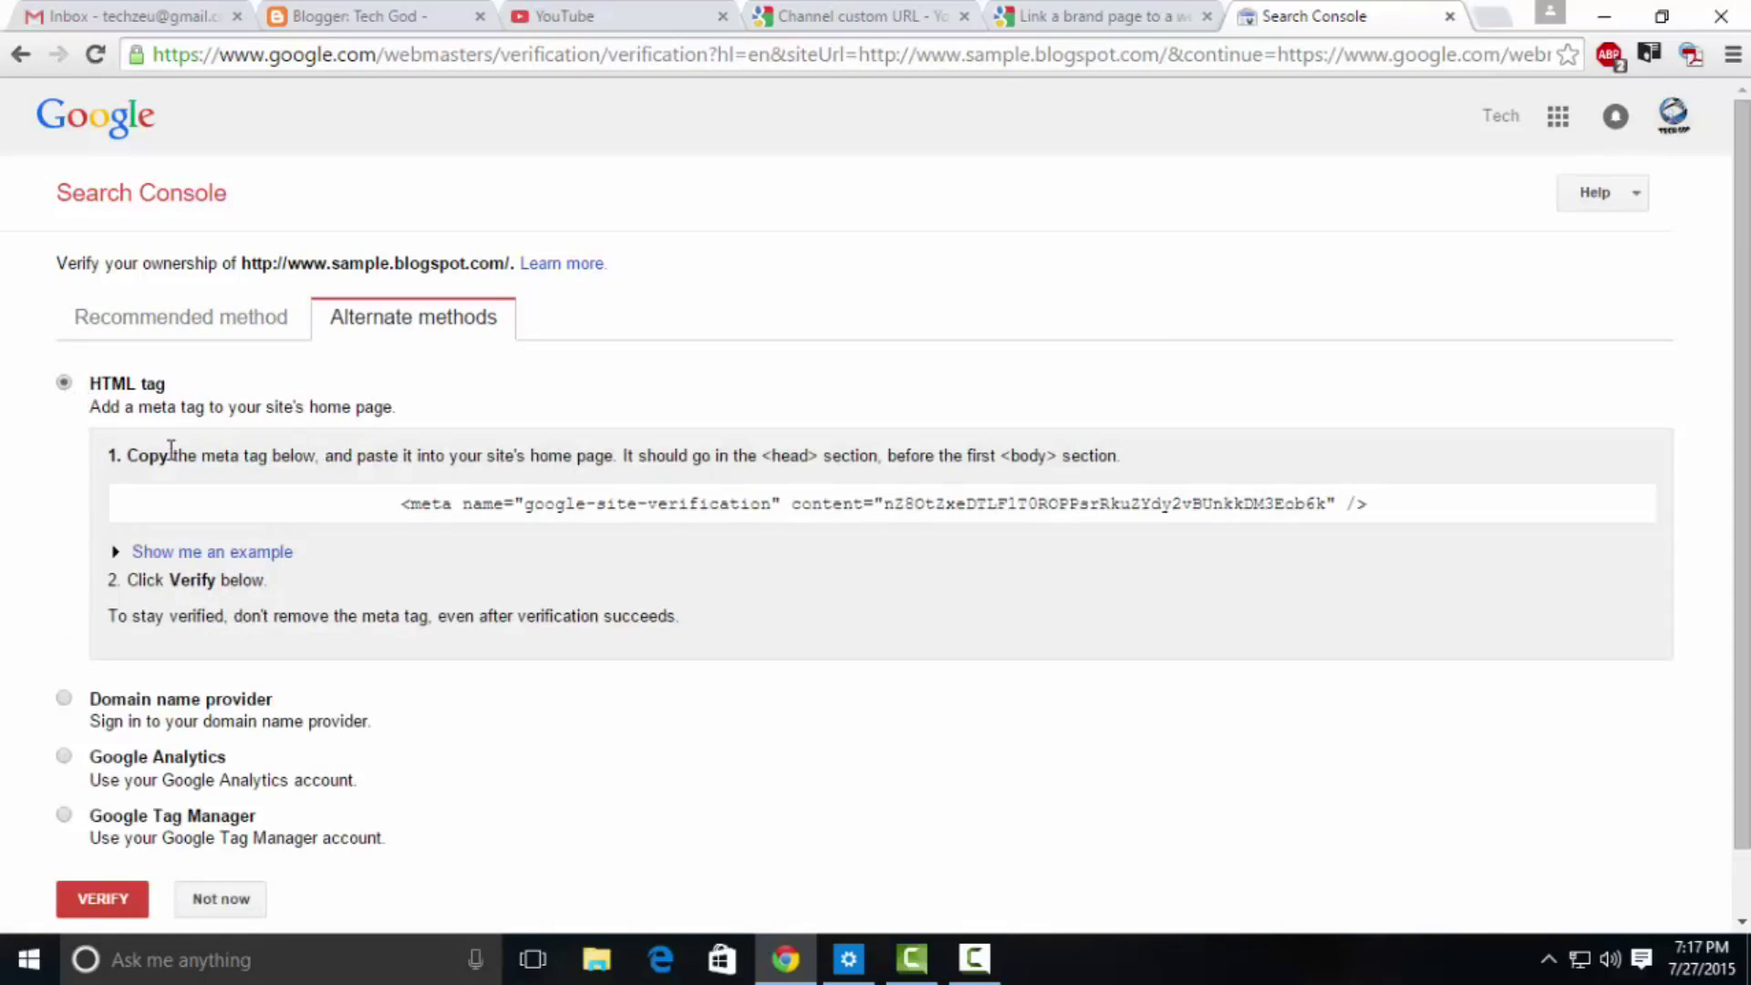
drag(314, 506, 1398, 506)
right_click(1338, 524)
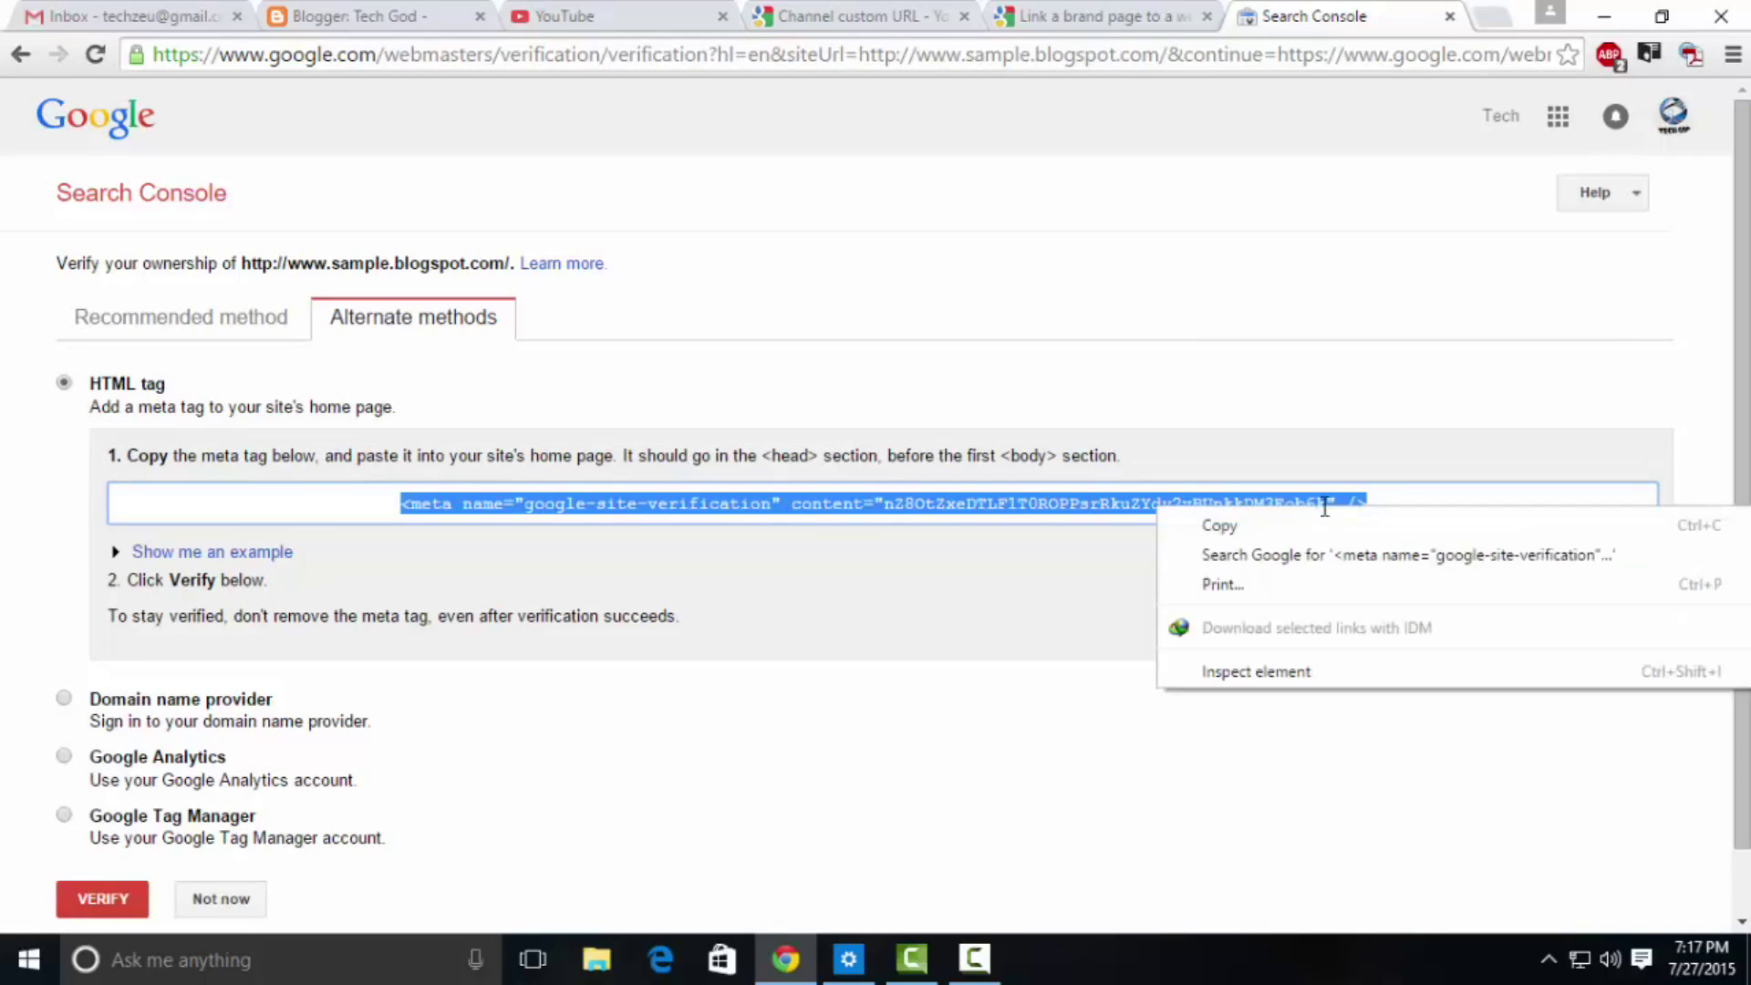
click(1326, 520)
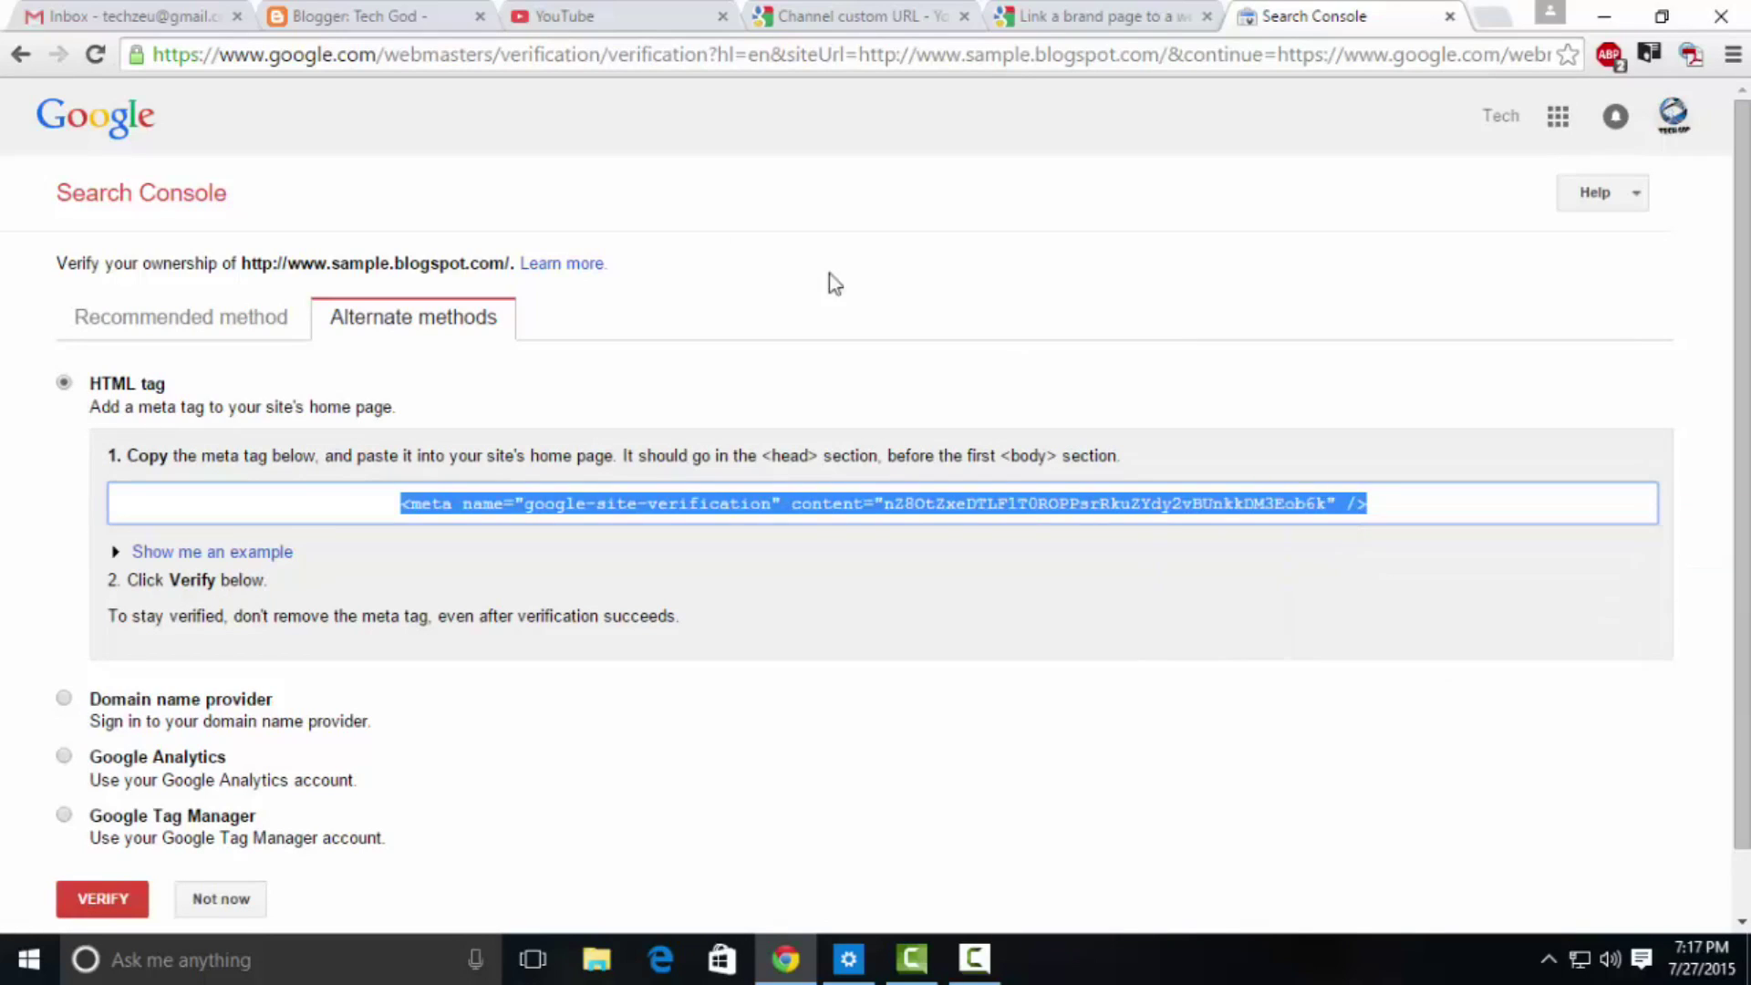
Step: Open the Tech God blog's template HTML editor in Blogger
click(332, 22)
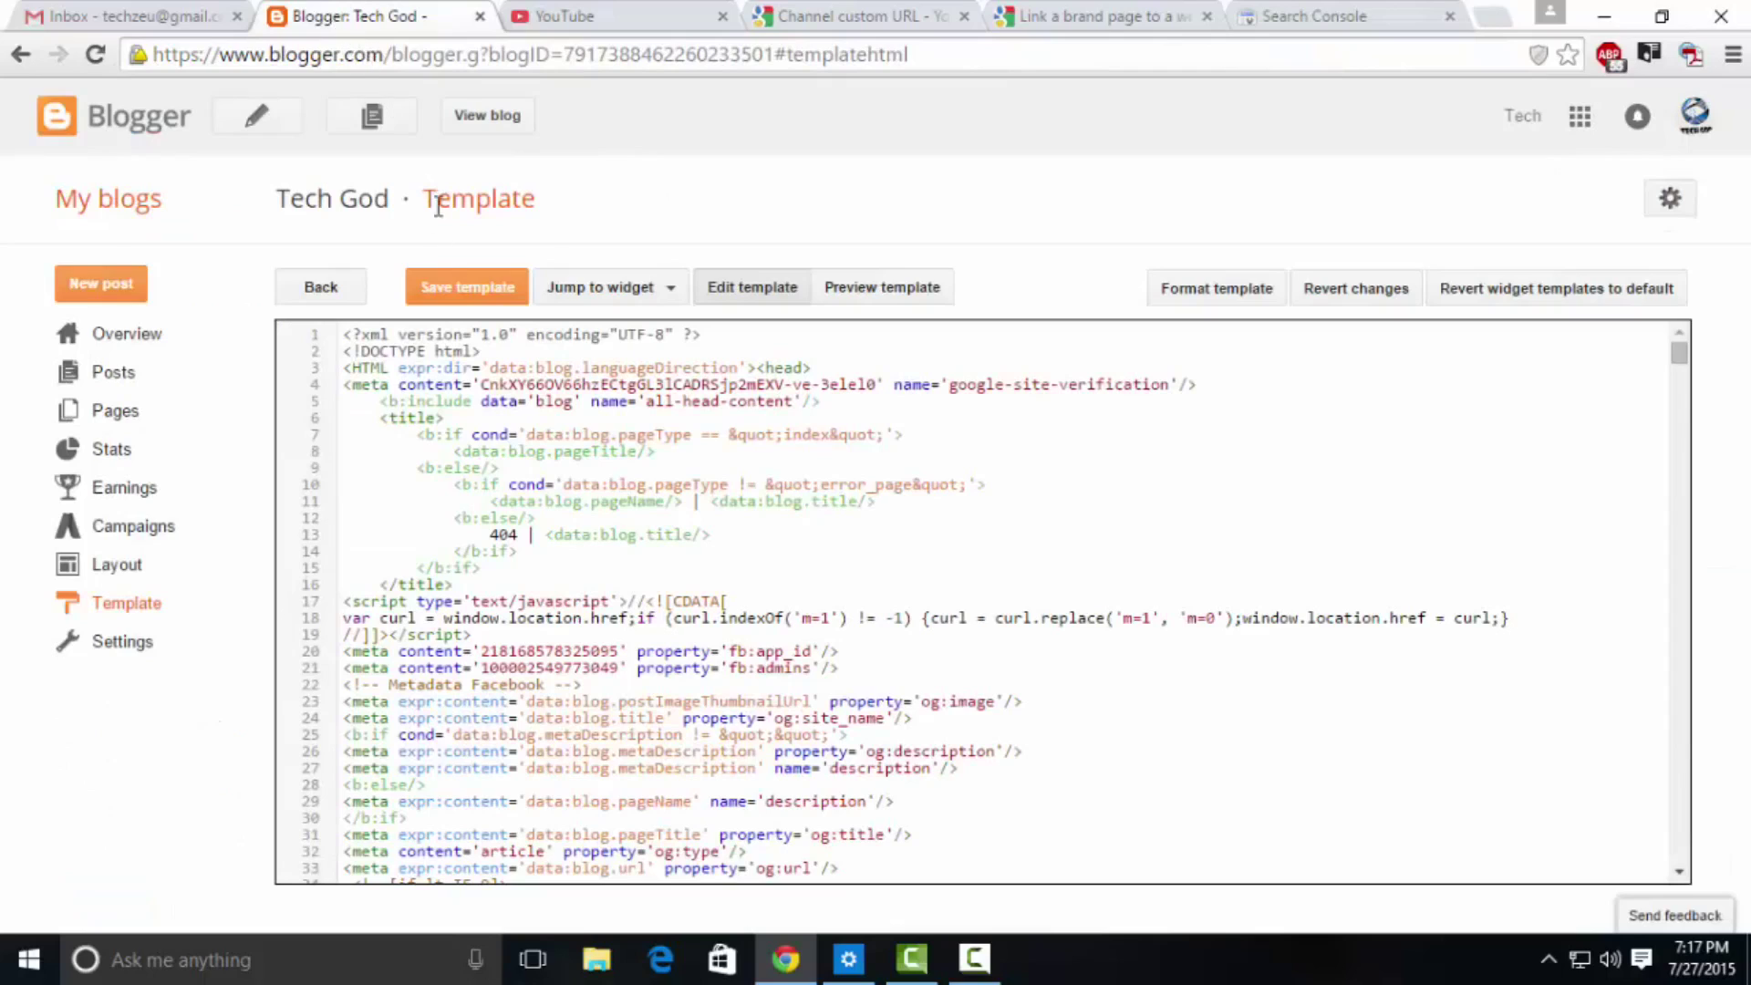
click(127, 602)
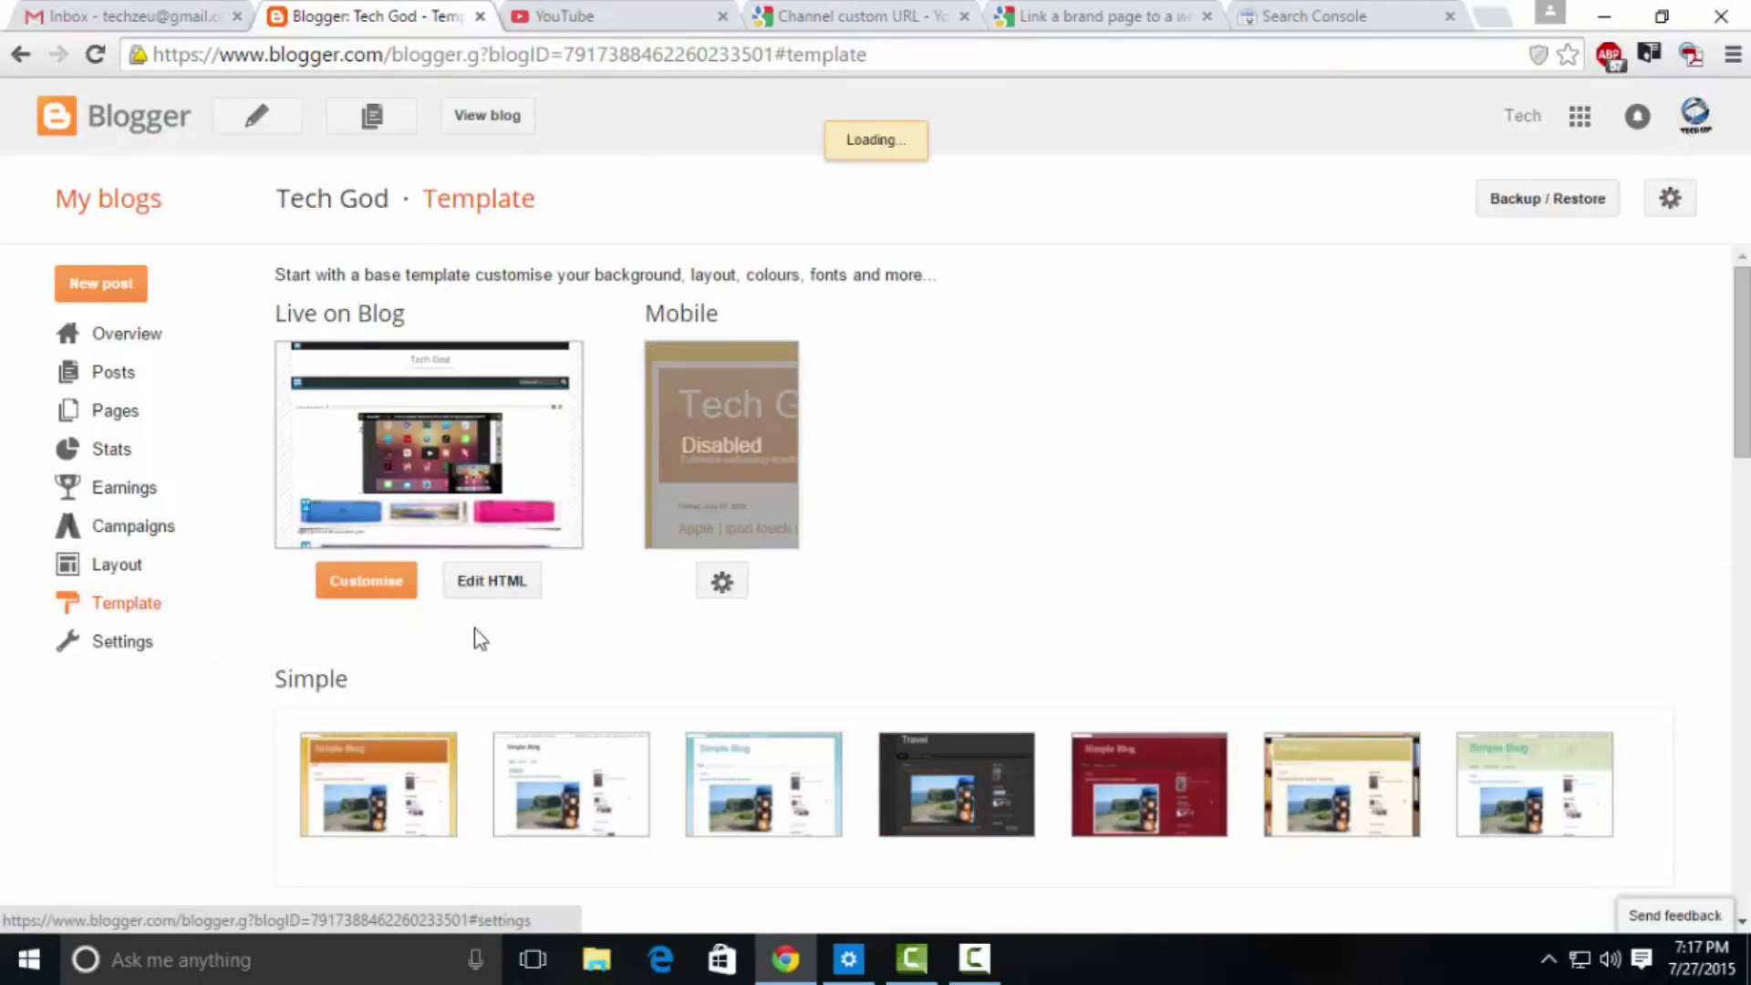
click(493, 588)
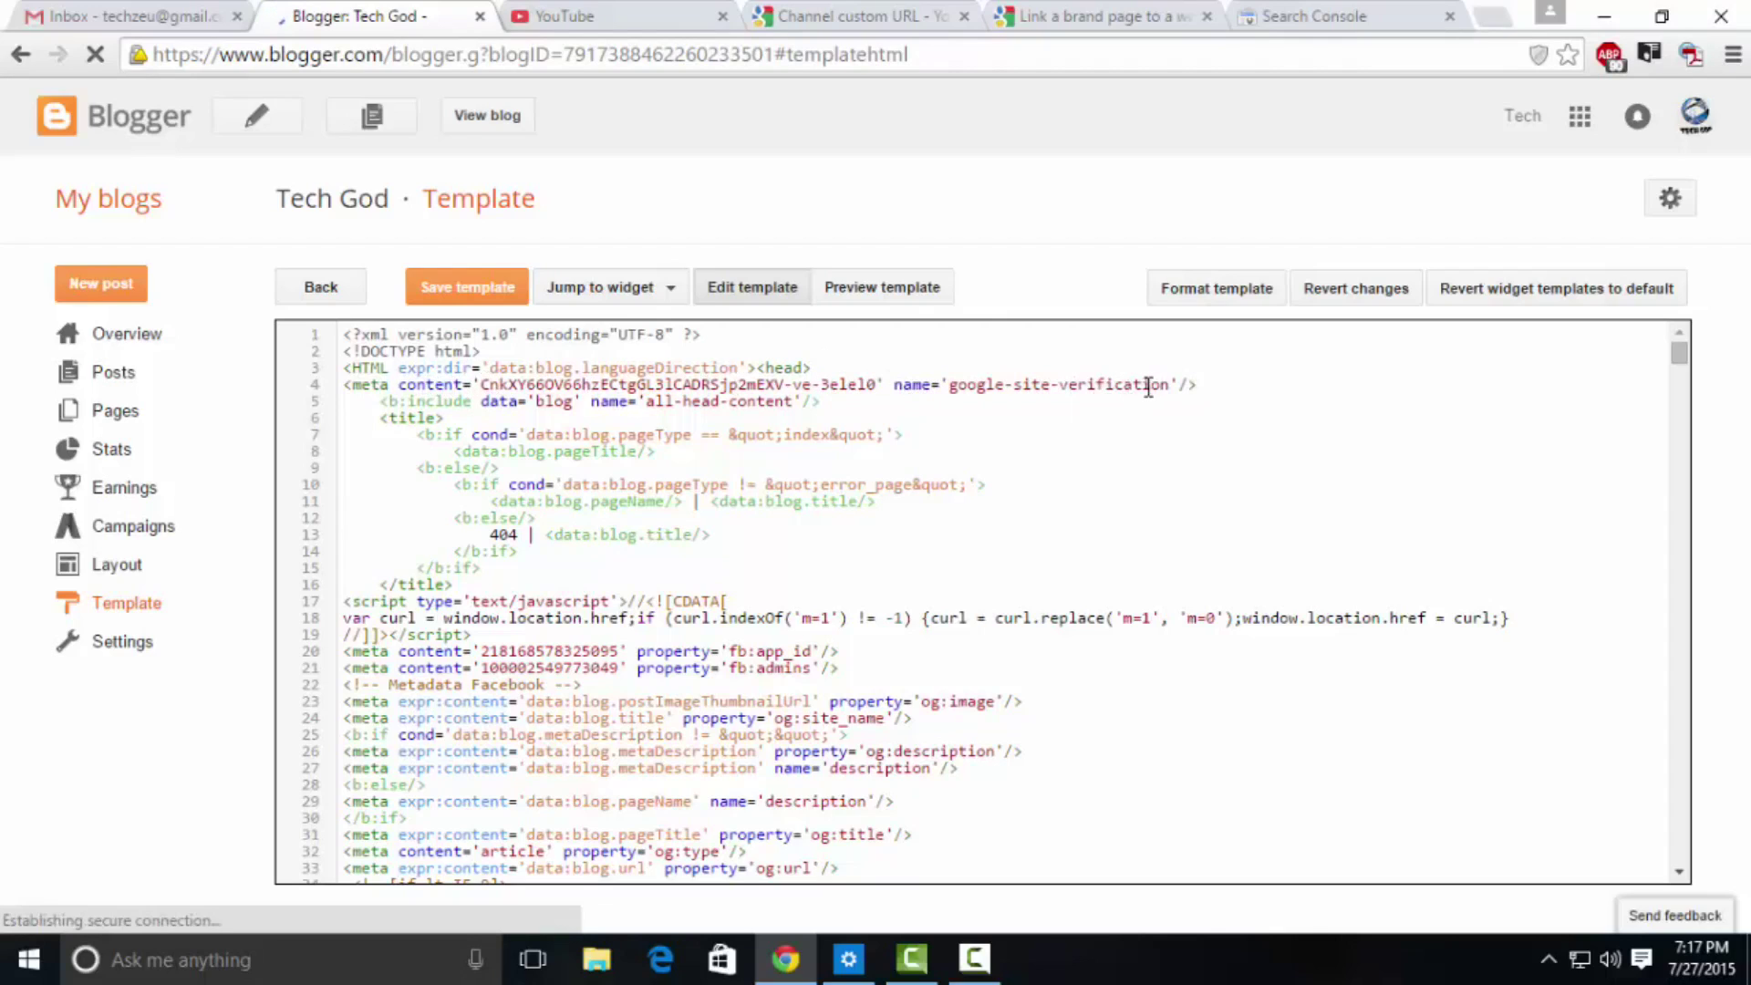
click(1333, 11)
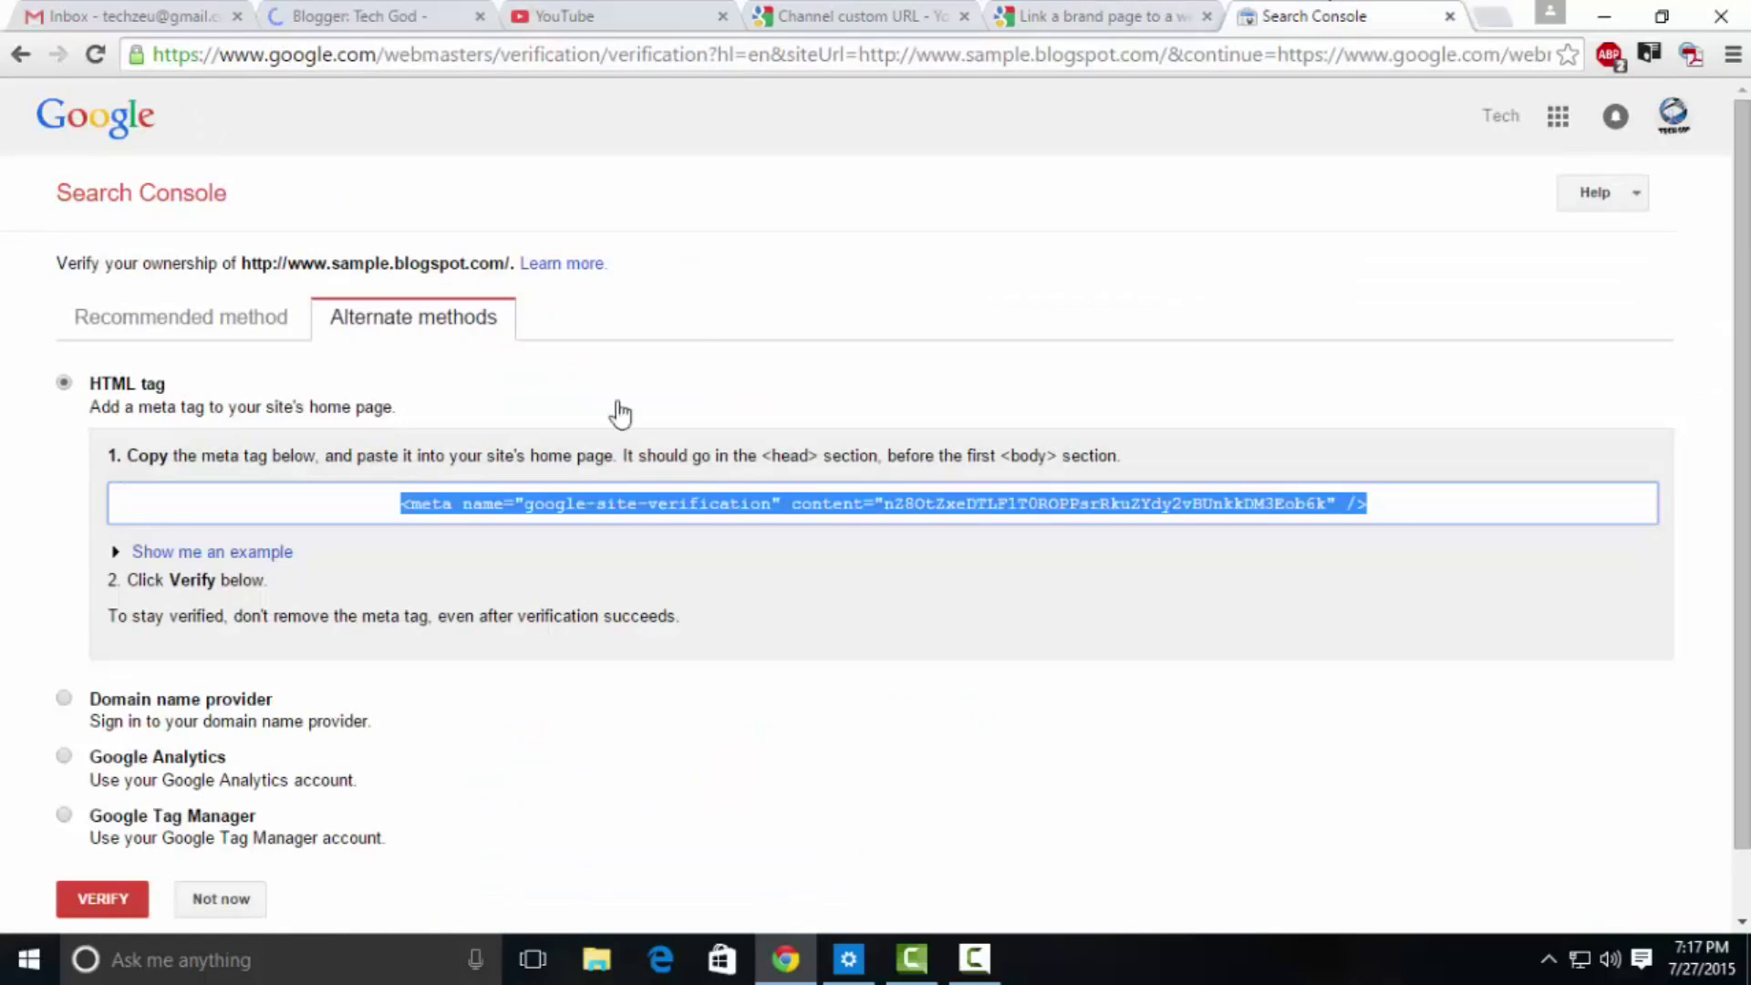
click(365, 15)
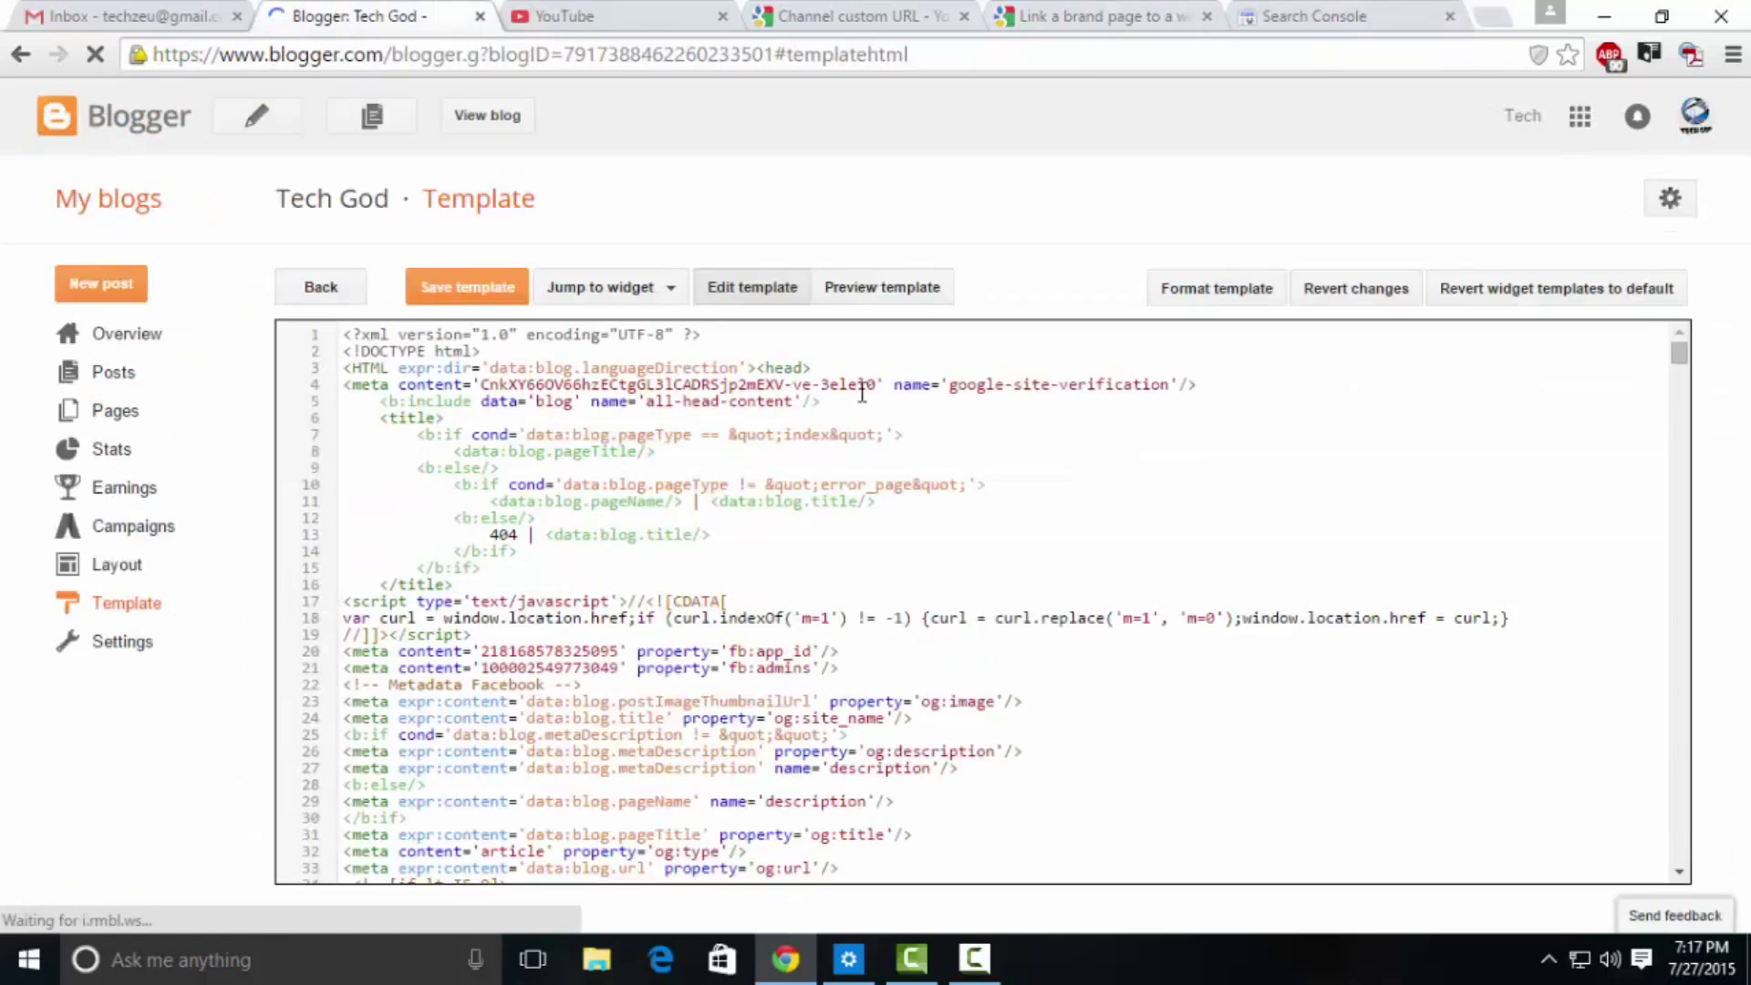
Step: Find the <head> tag in the template code with Ctrl+F
click(831, 368)
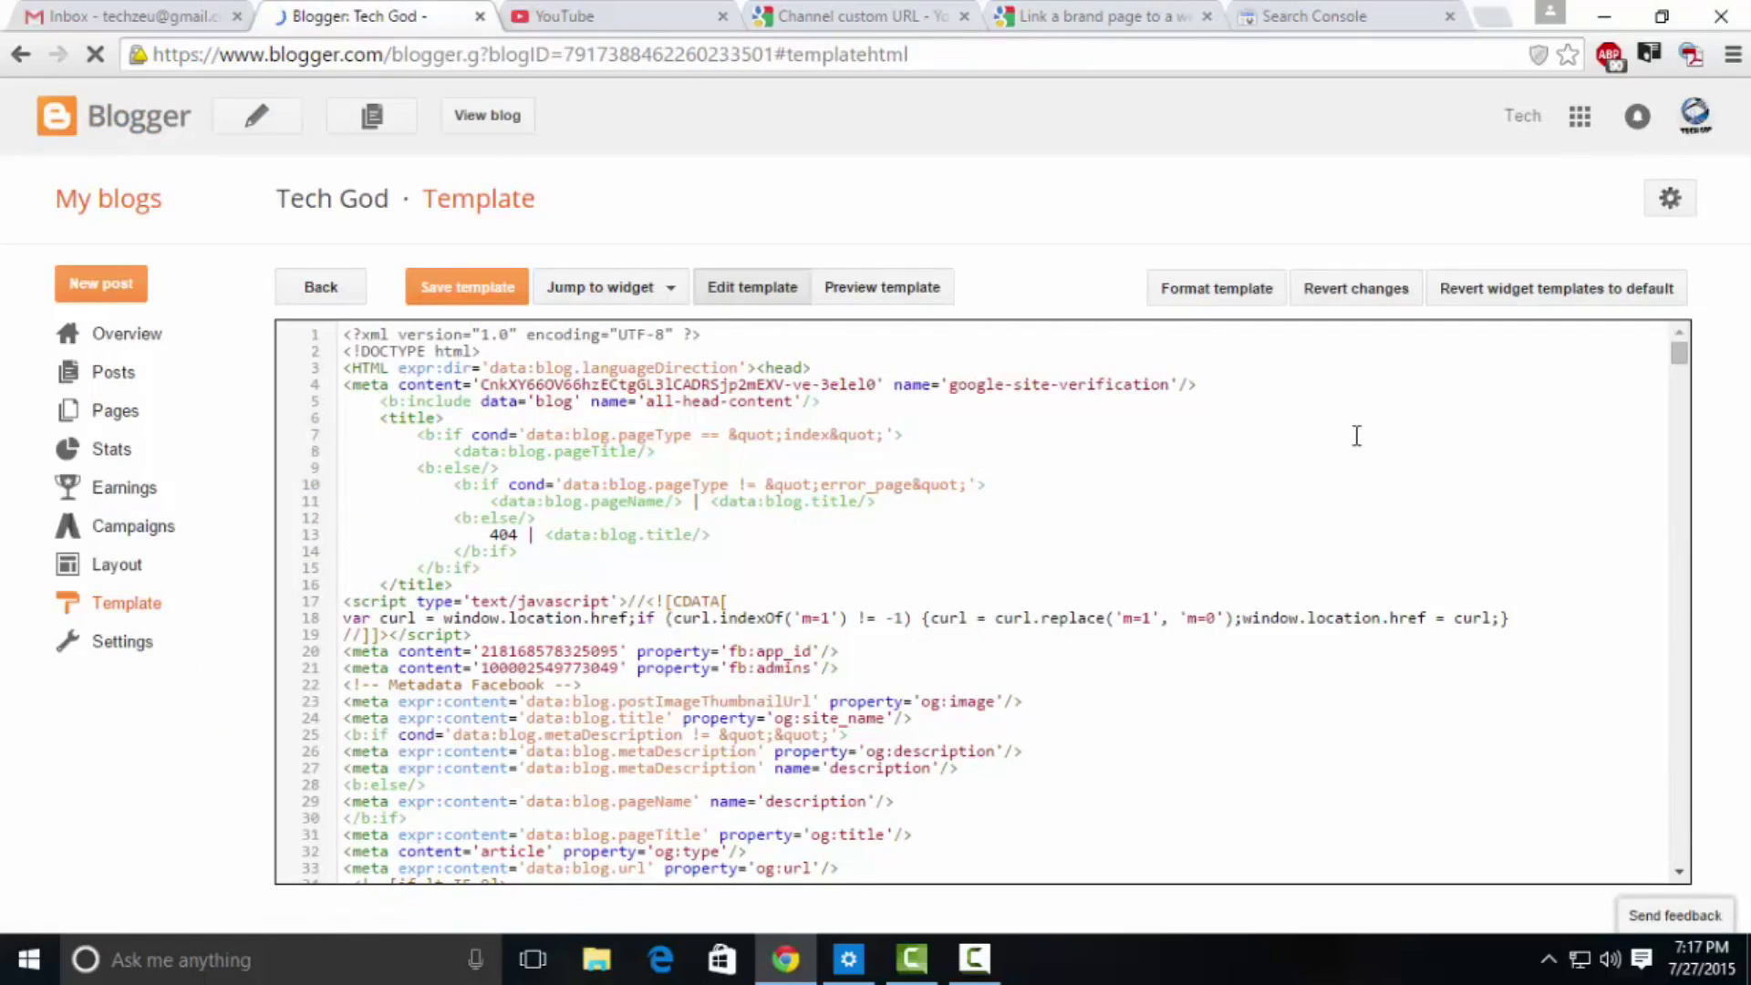
click(1359, 434)
key(ctrl+f)
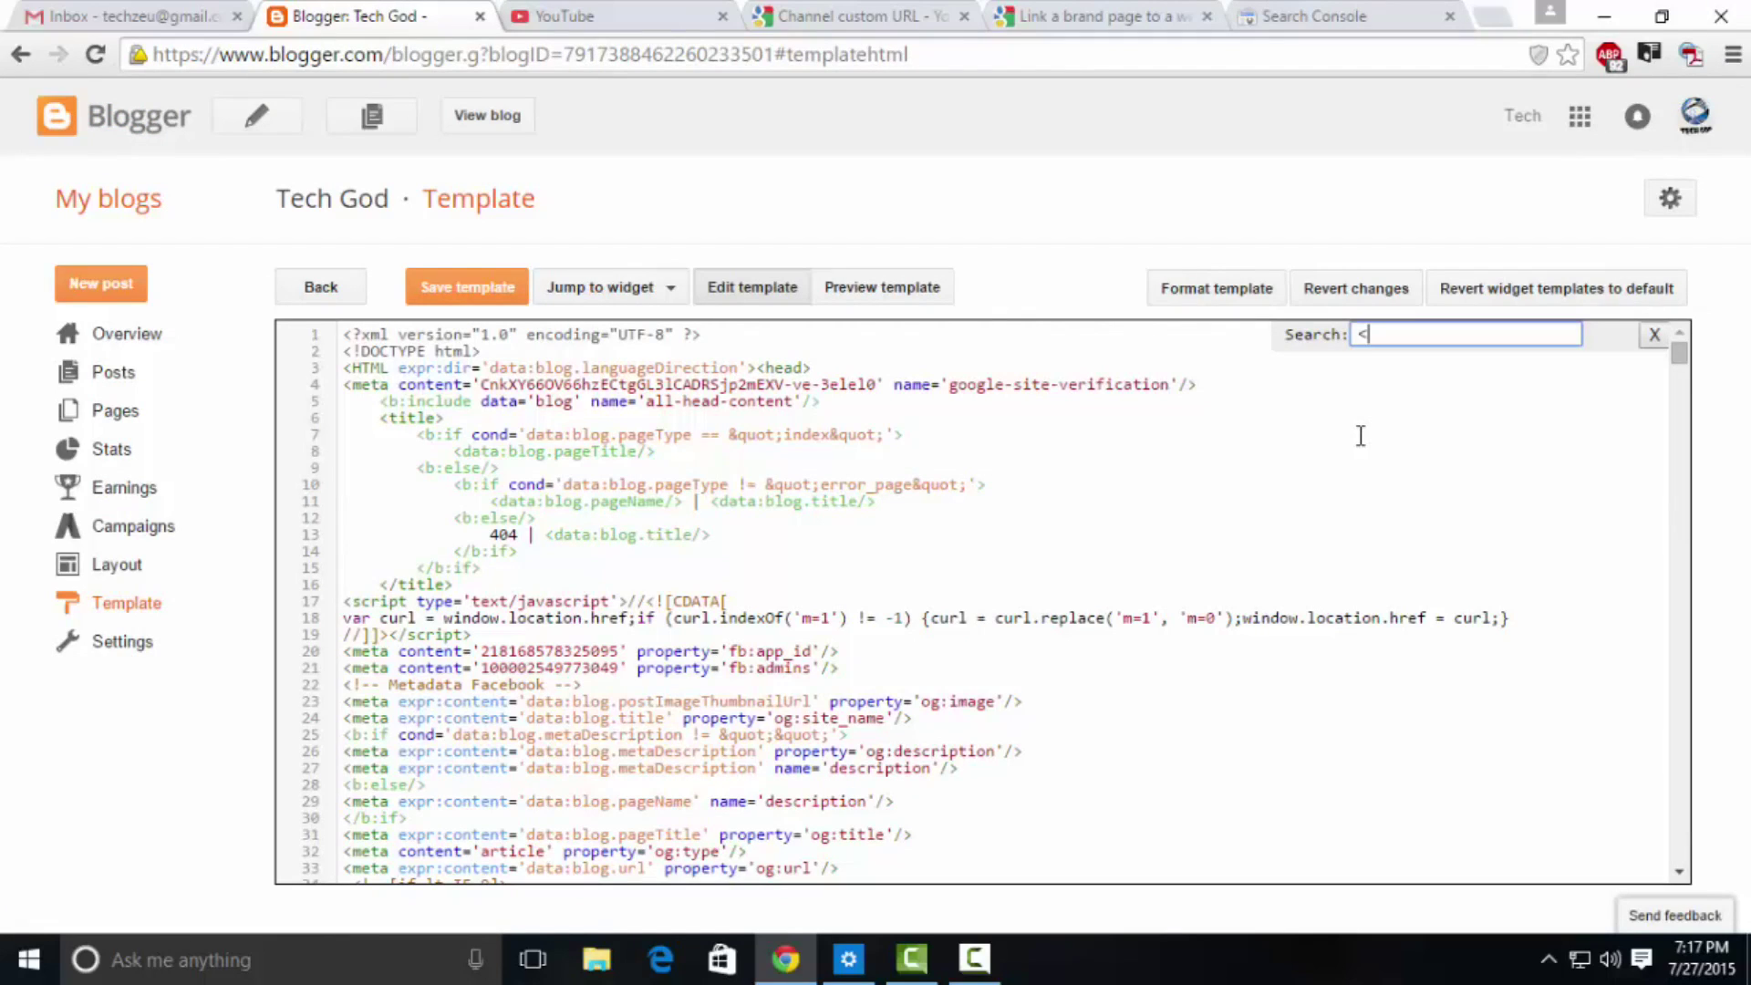
text(<head>)
key(Return)
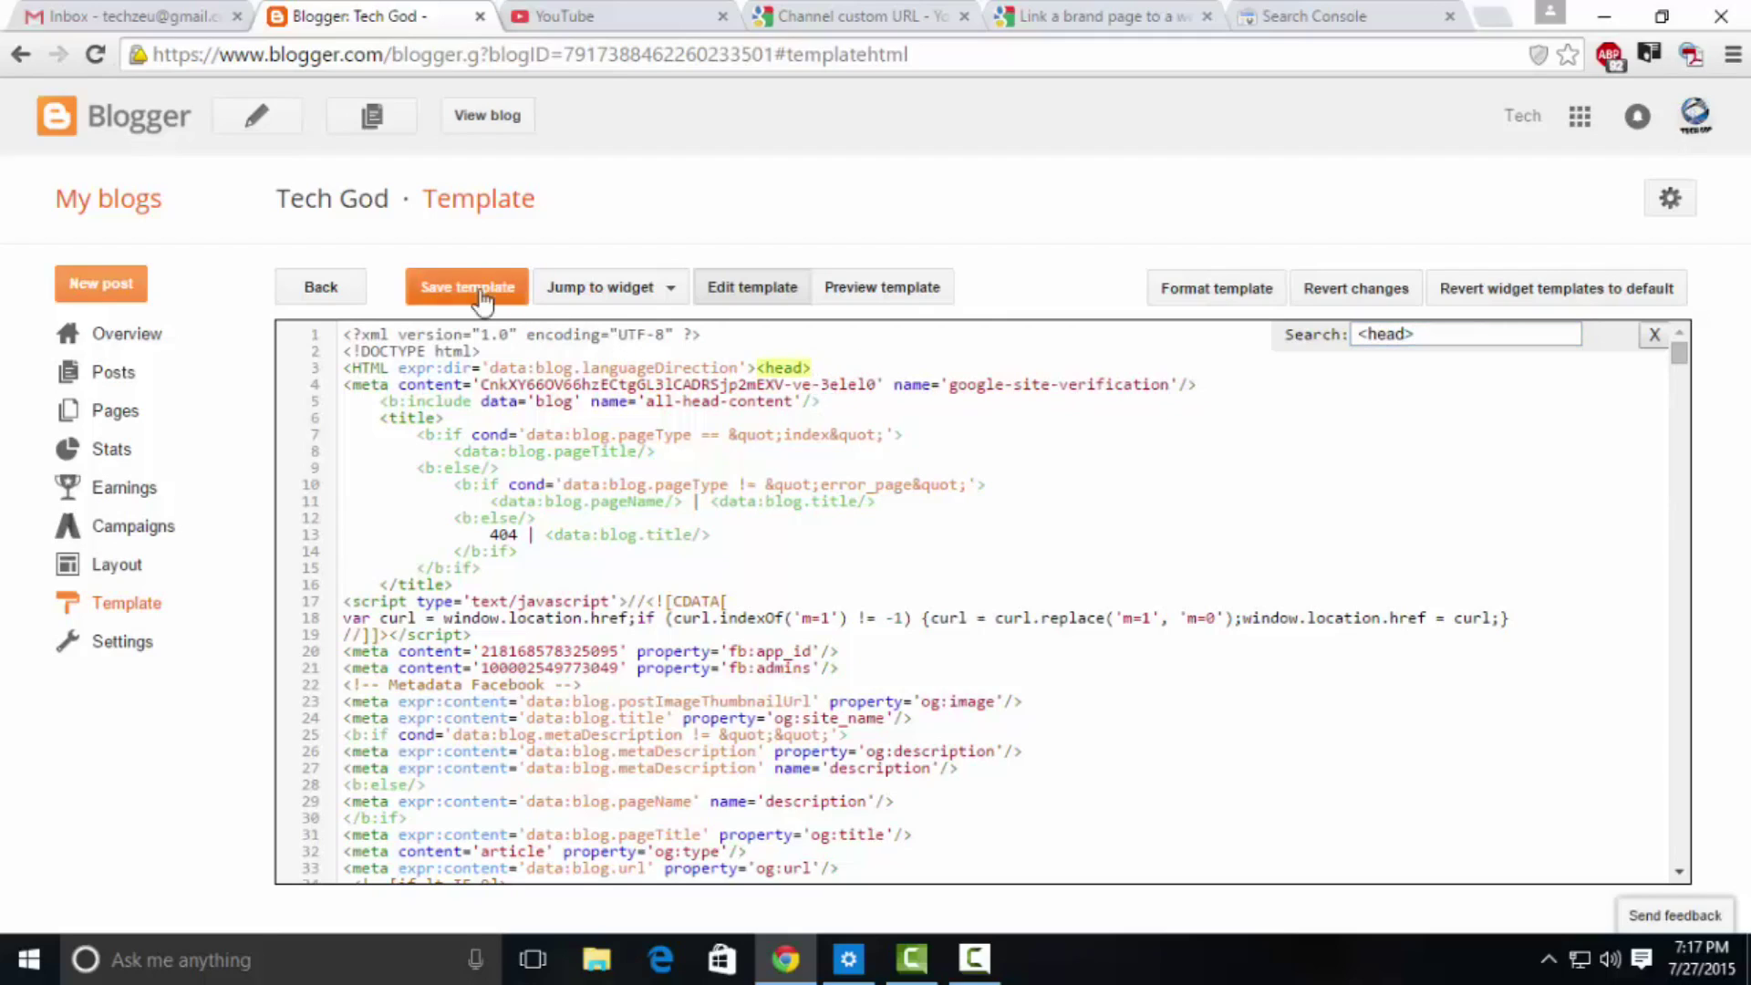
Step: Close the Search Console verification page and enter 'my business' in the address bar
click(1295, 18)
scroll(469, 674, down, 1)
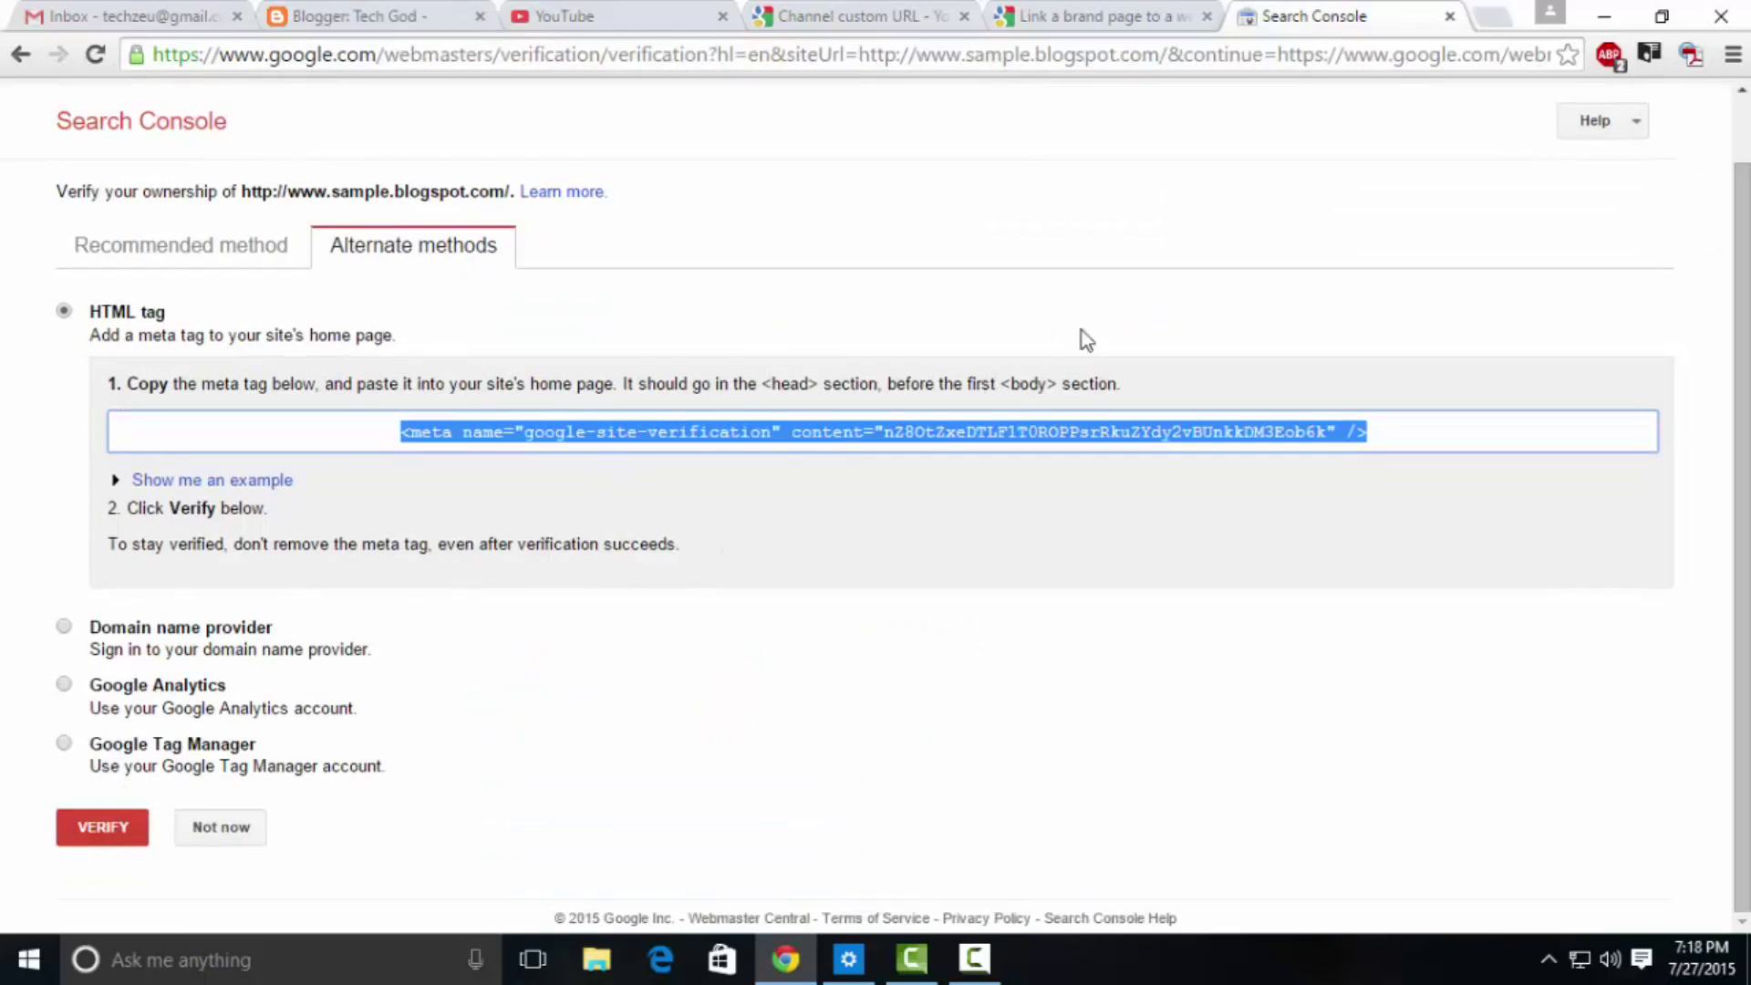
click(1450, 16)
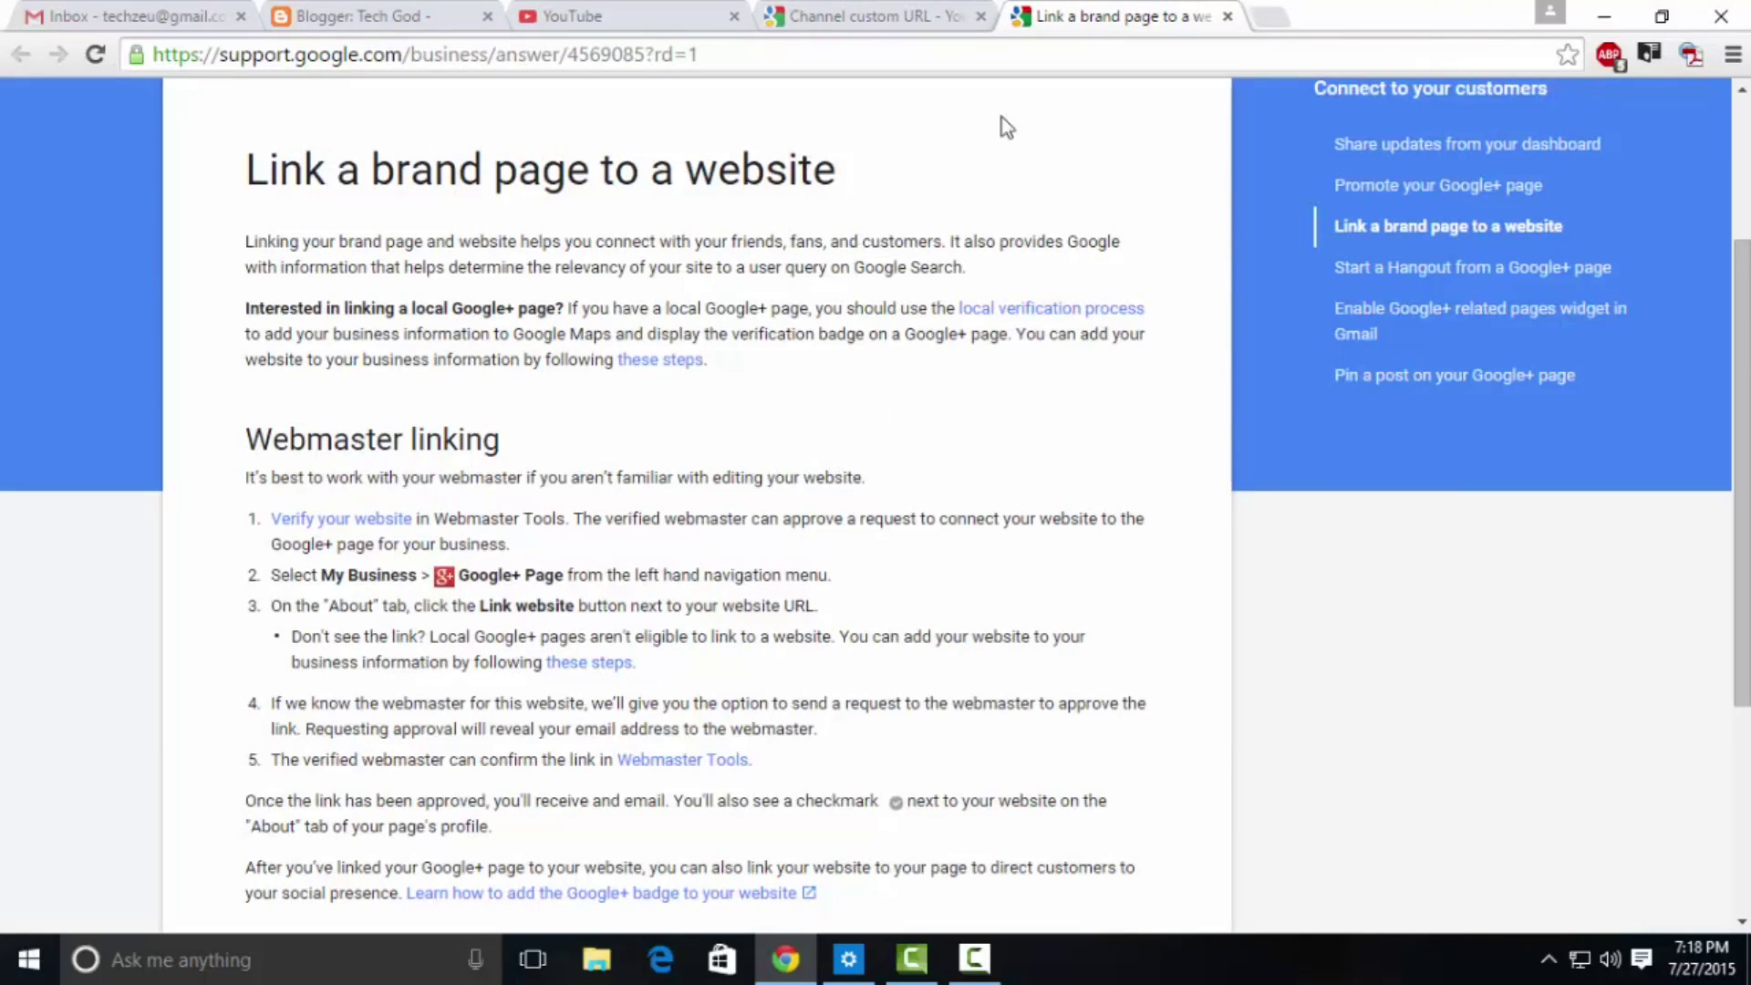
click(1181, 49)
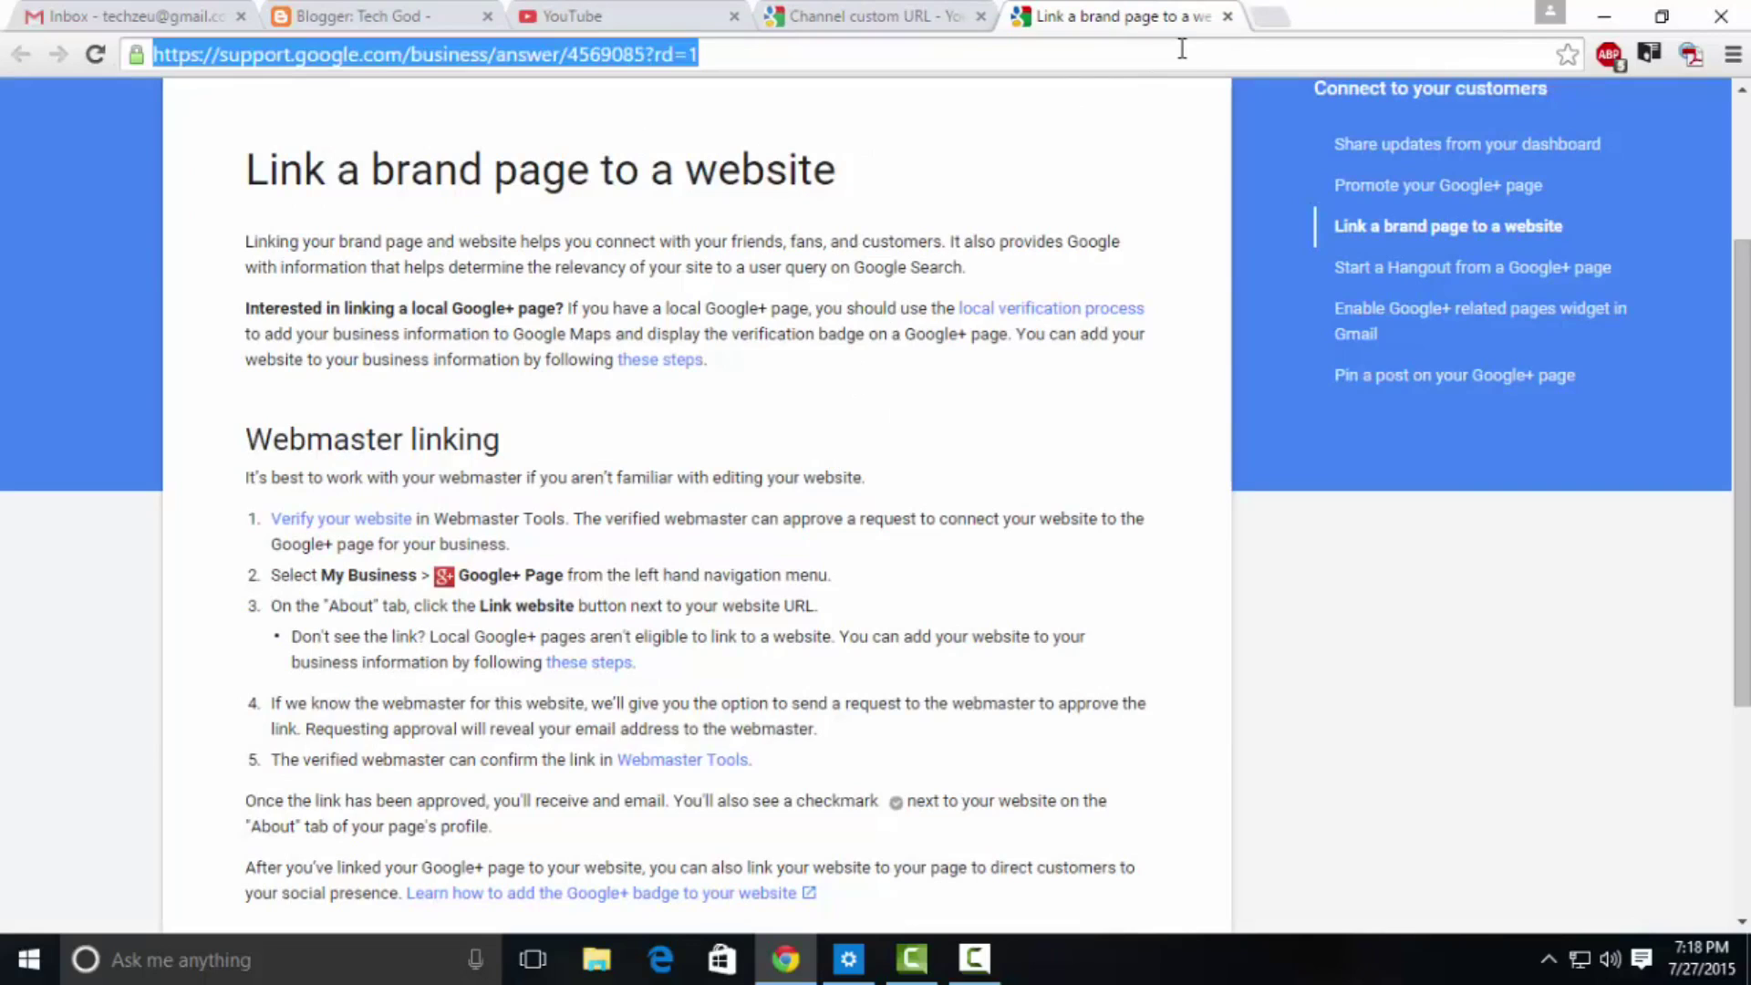
text(my busine)
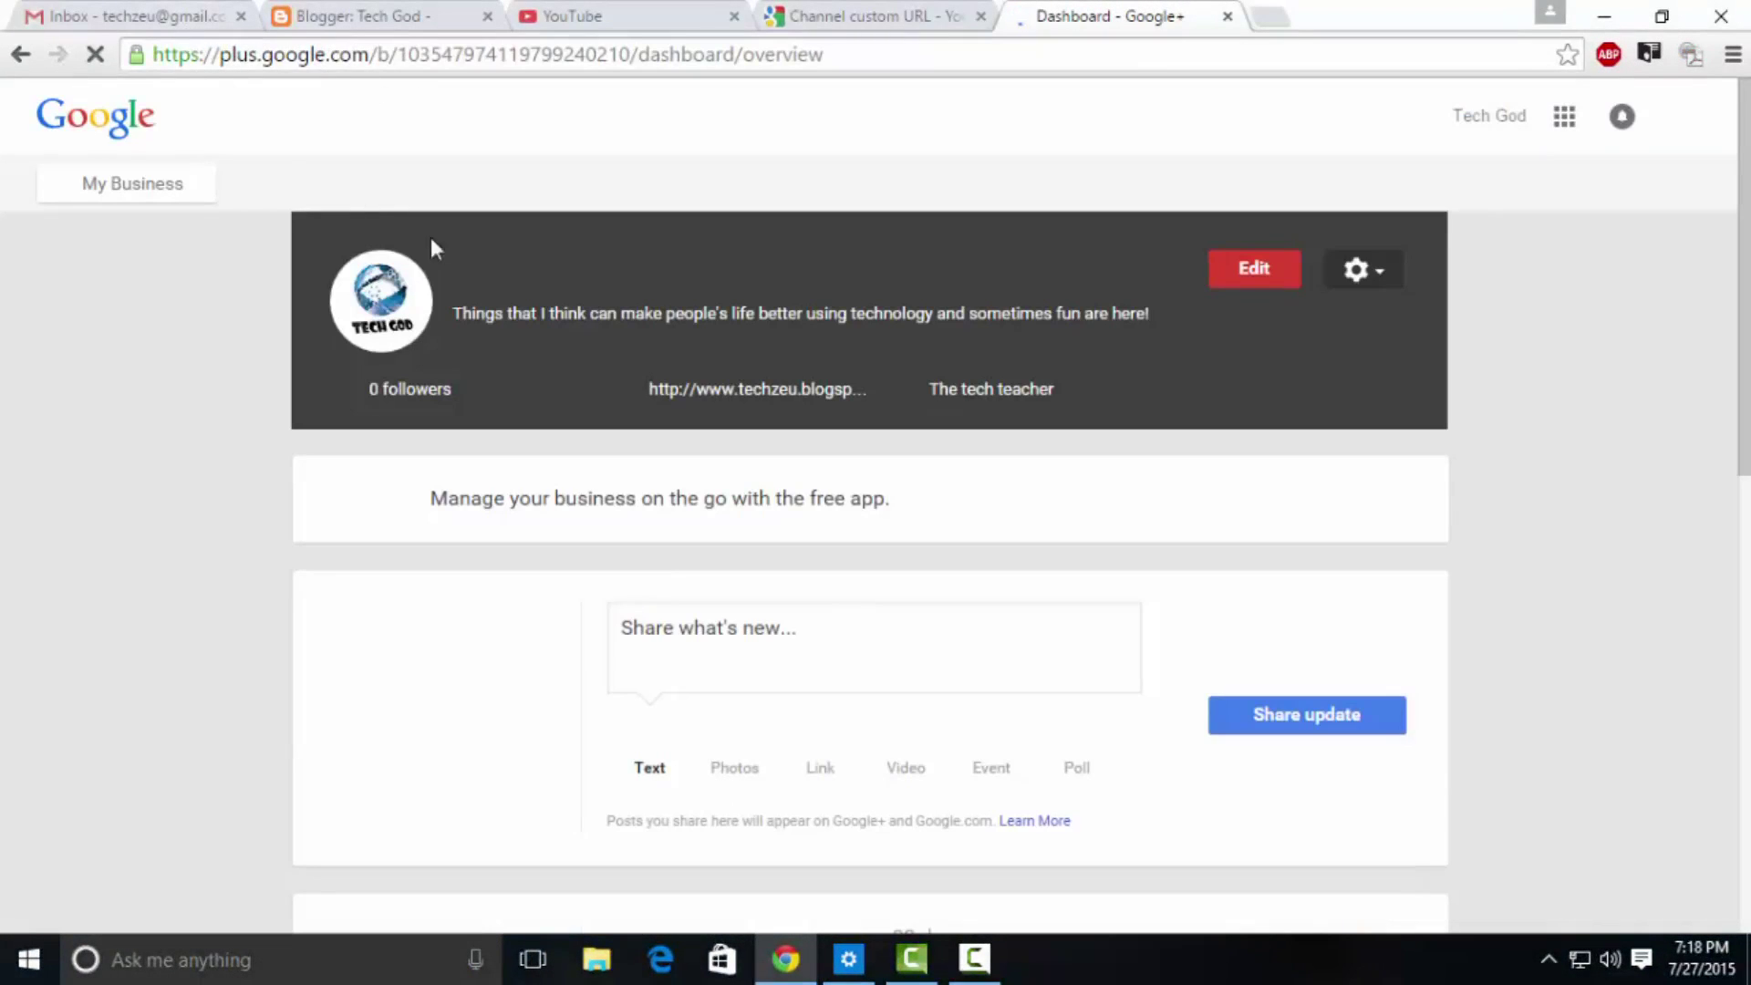
Step: Read the Google My Business welcome email in Gmail, then dismiss the dashboard's apps popup
click(141, 24)
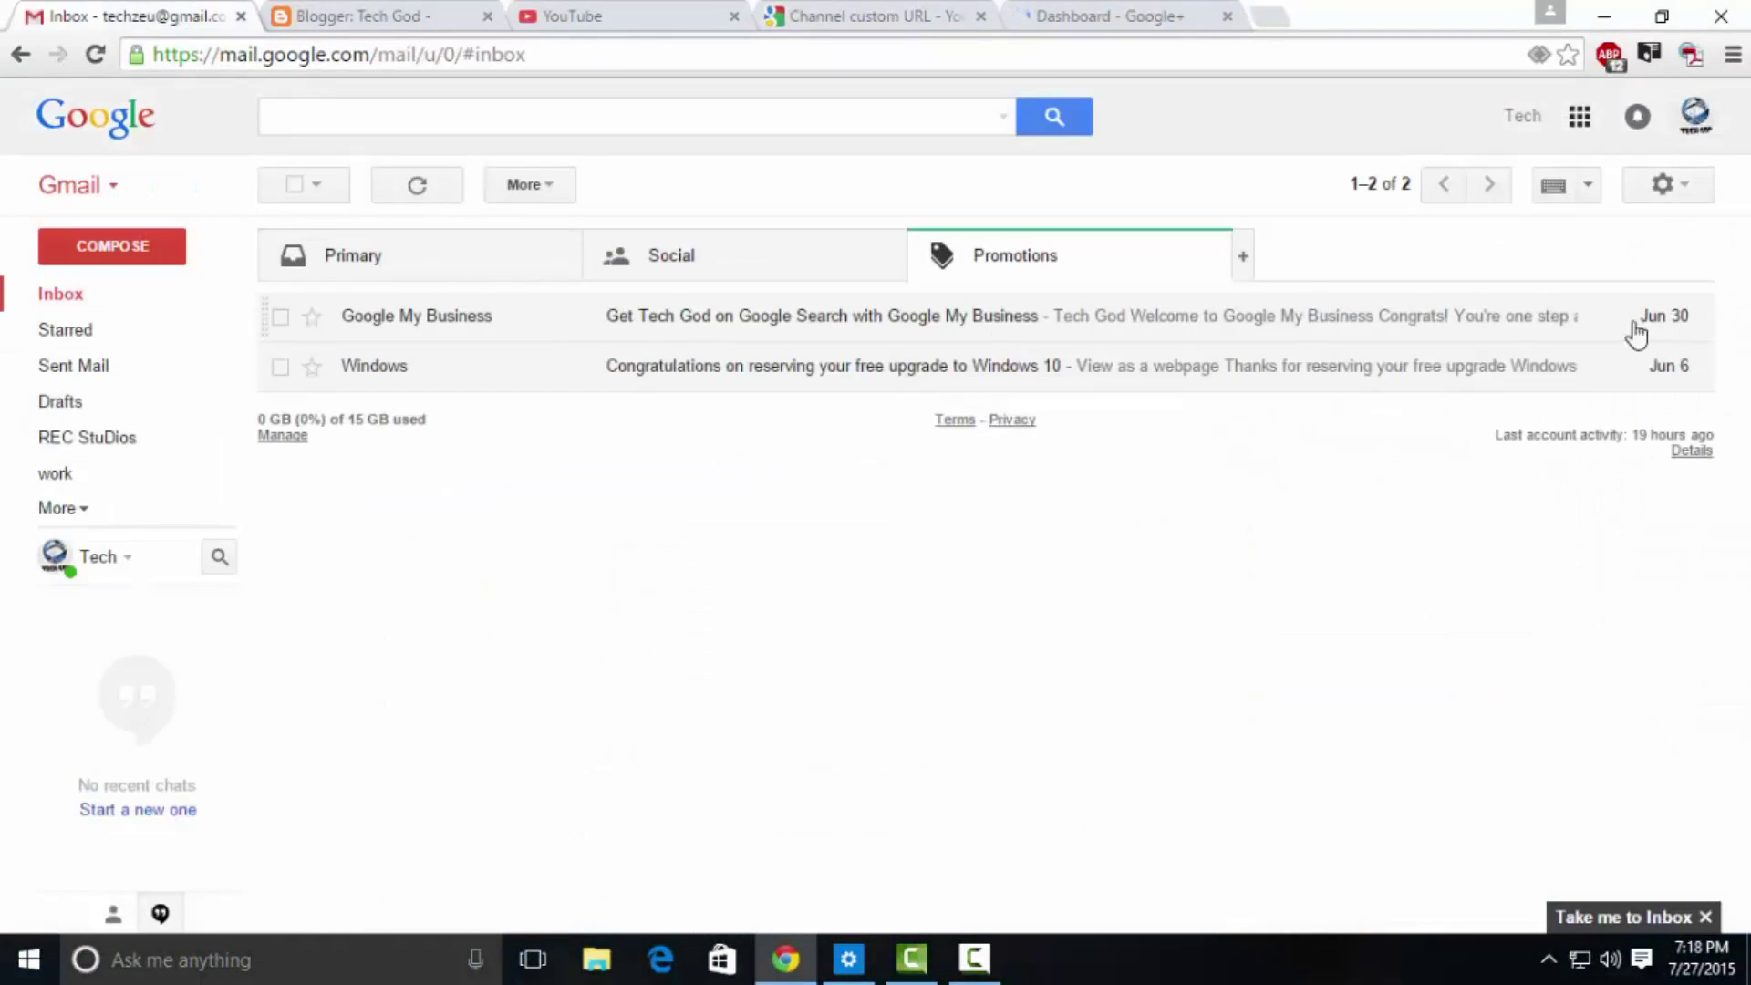
click(1053, 336)
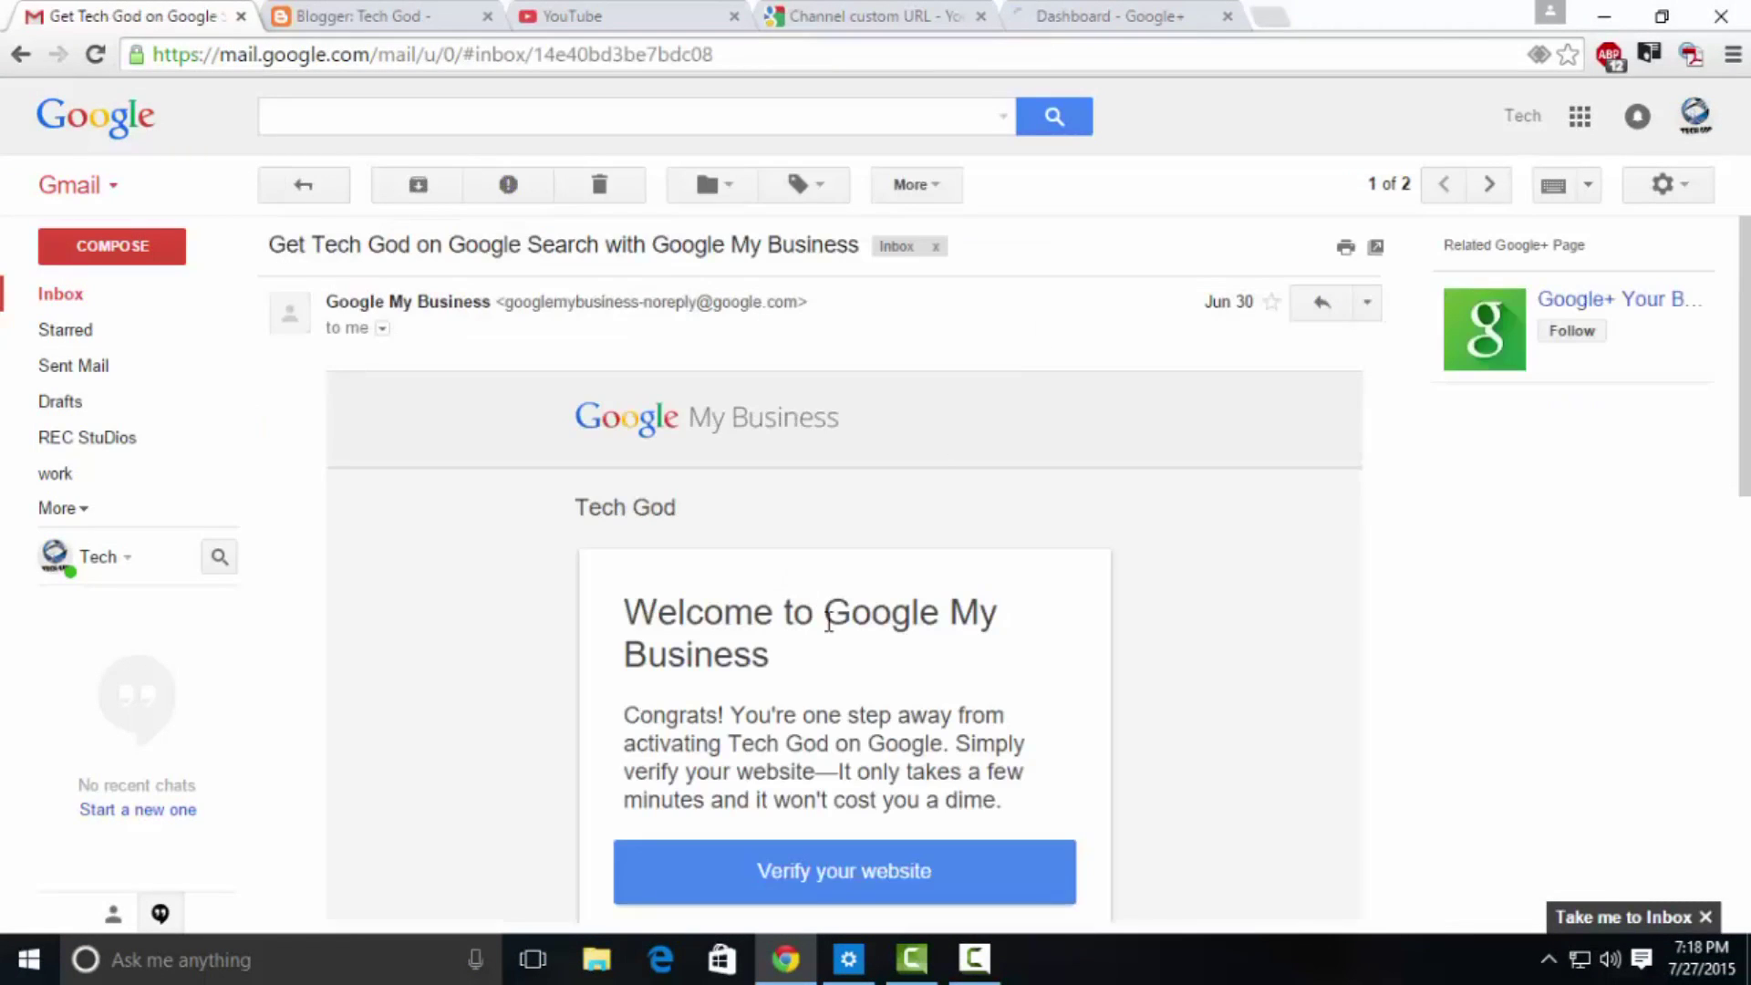
click(313, 192)
click(313, 191)
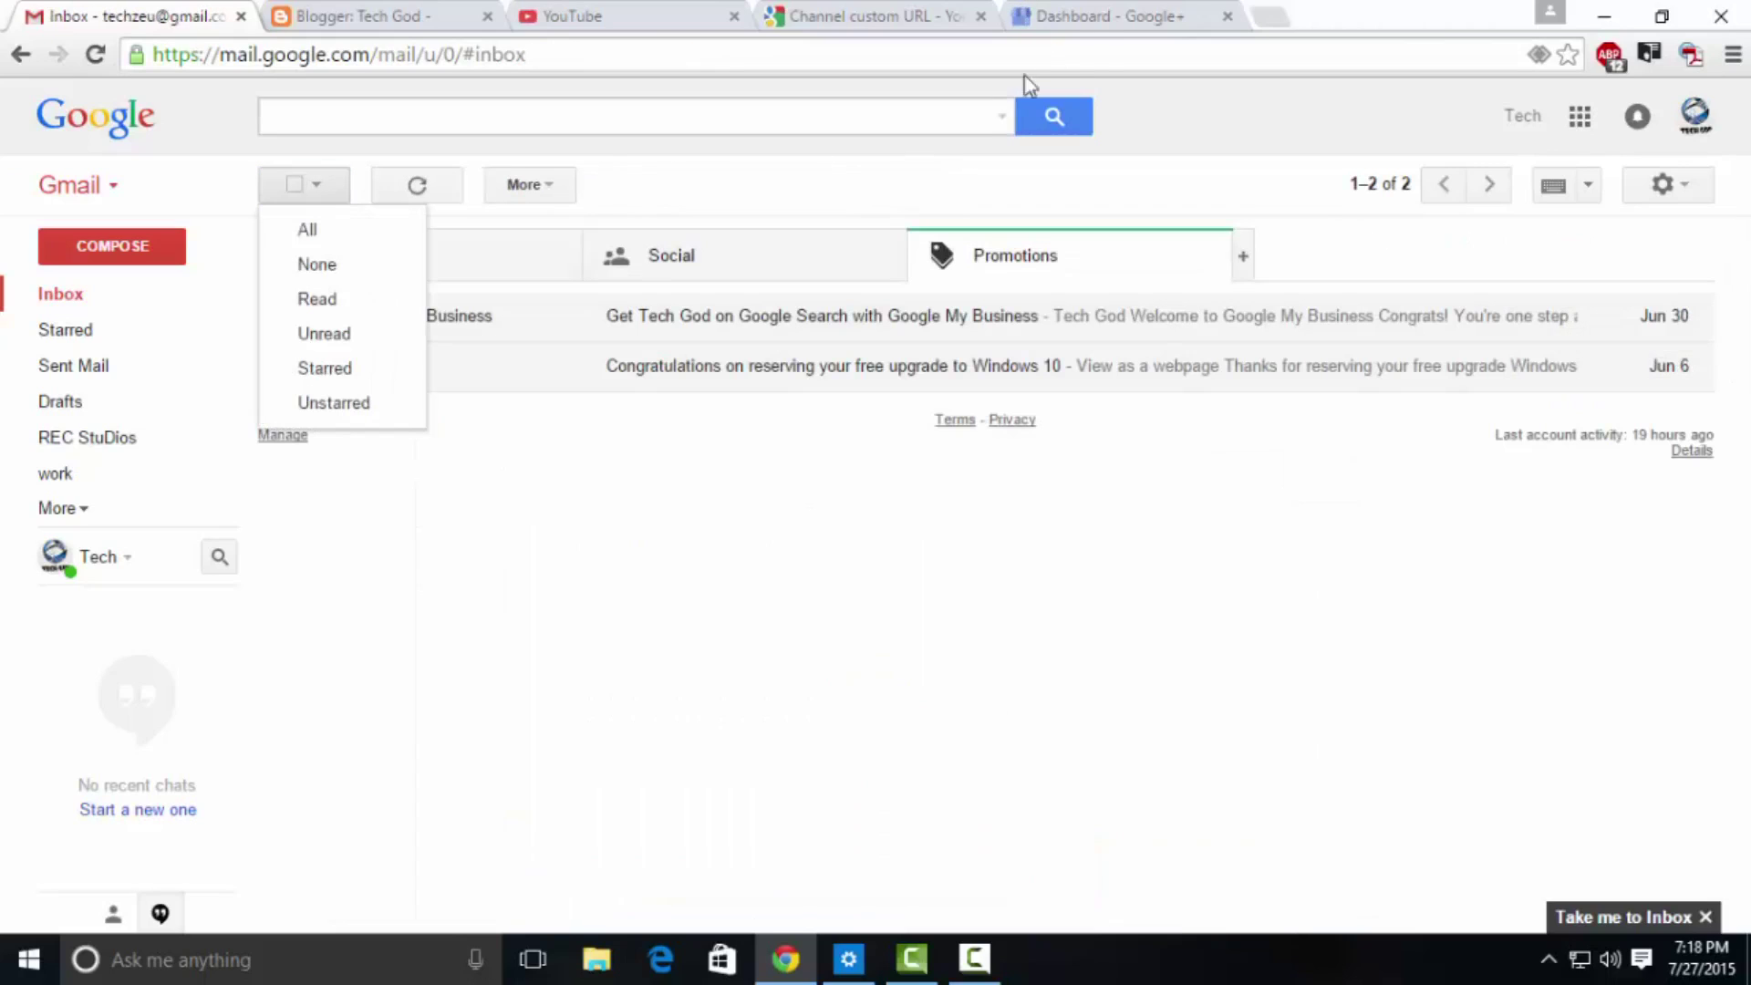
click(1106, 17)
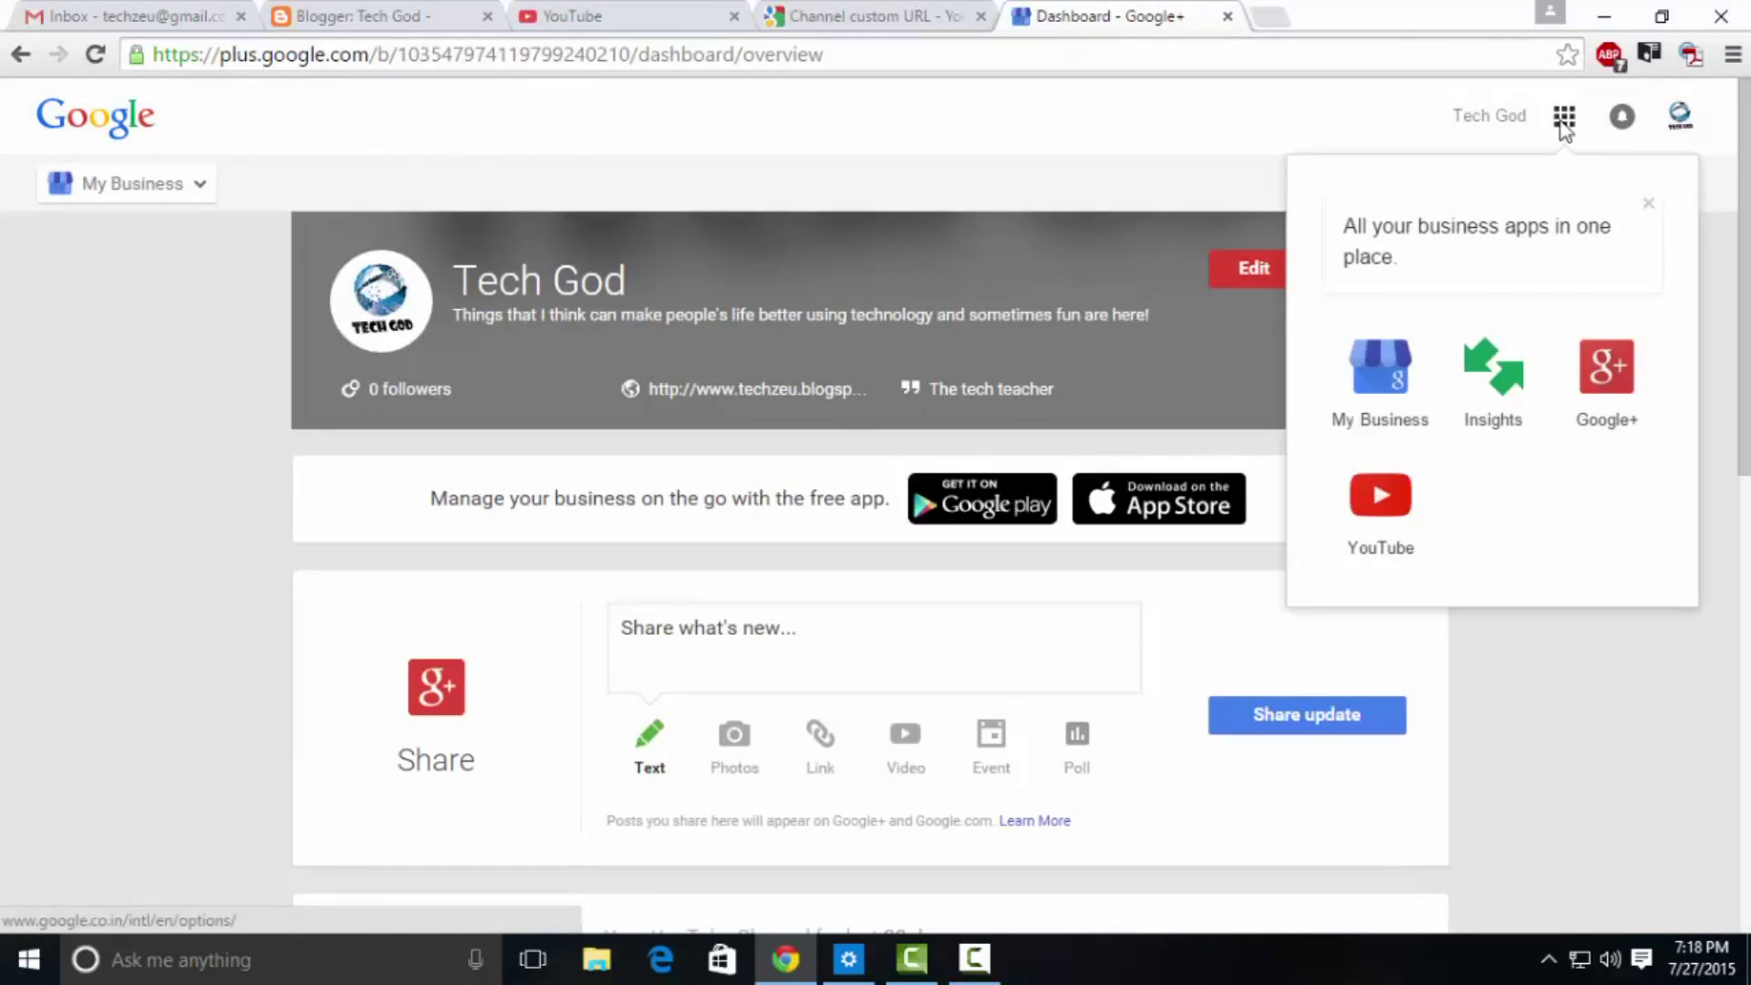
click(1564, 119)
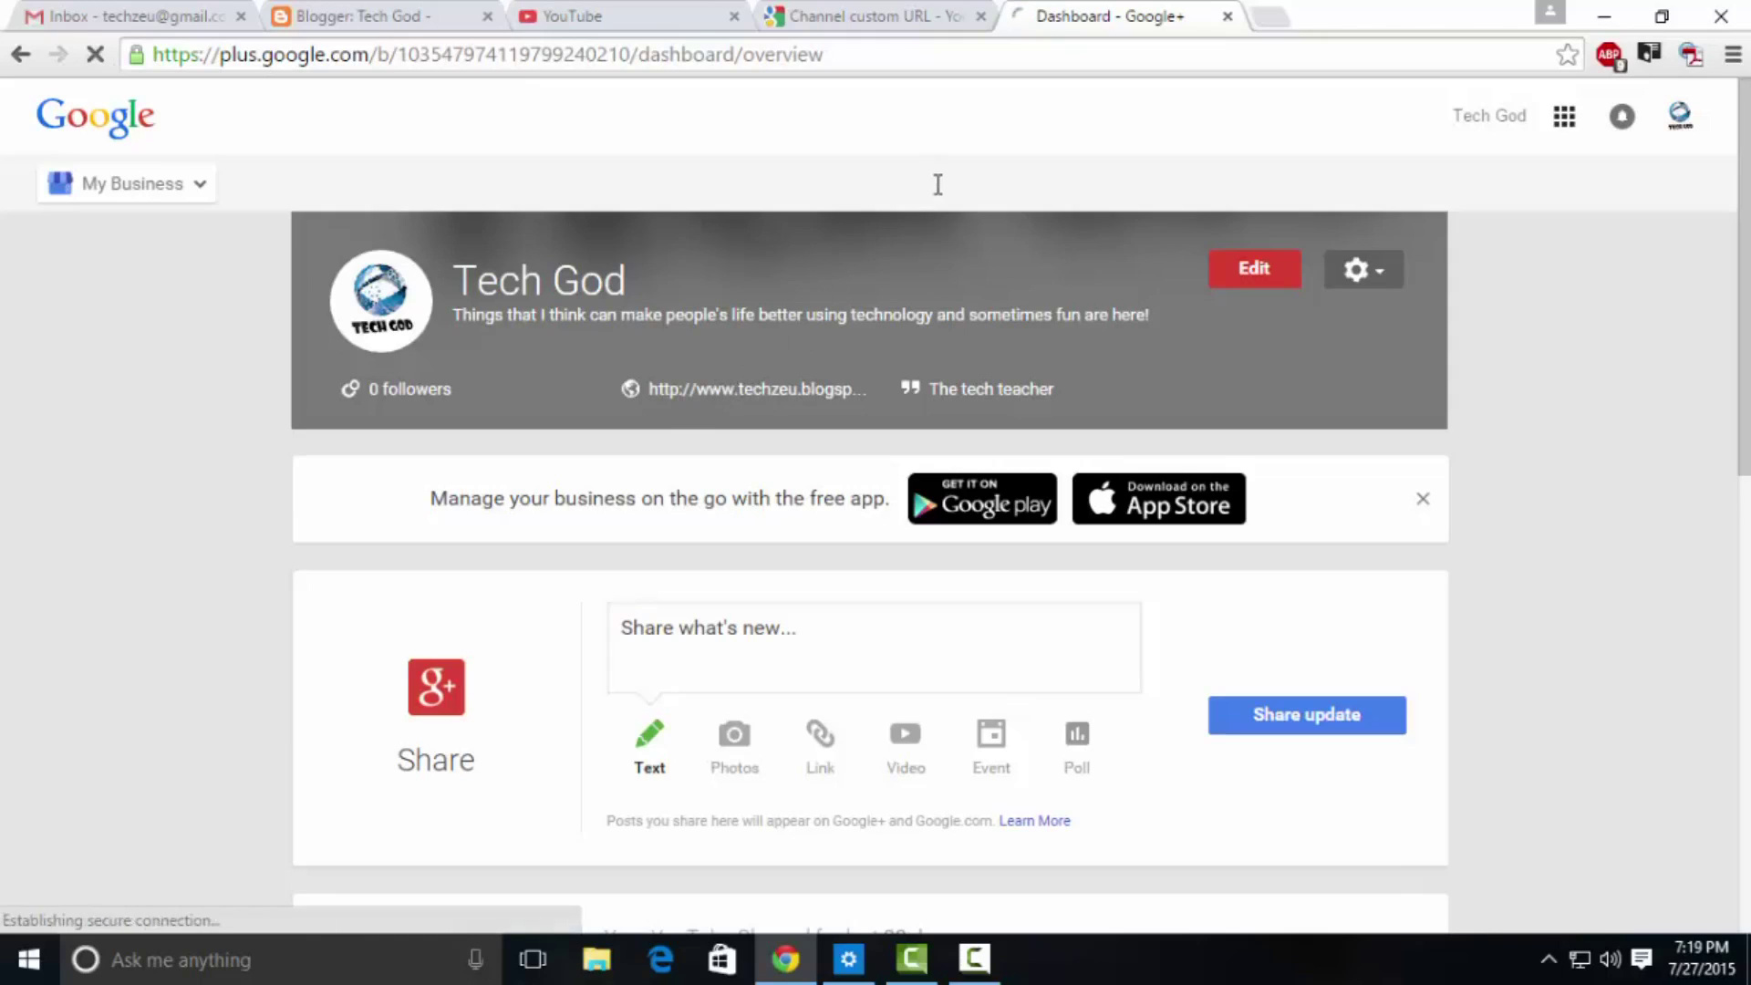
Step: Close the My Business dashboard and custom URL help tabs, leaving YouTube settings and the template editor
click(1228, 18)
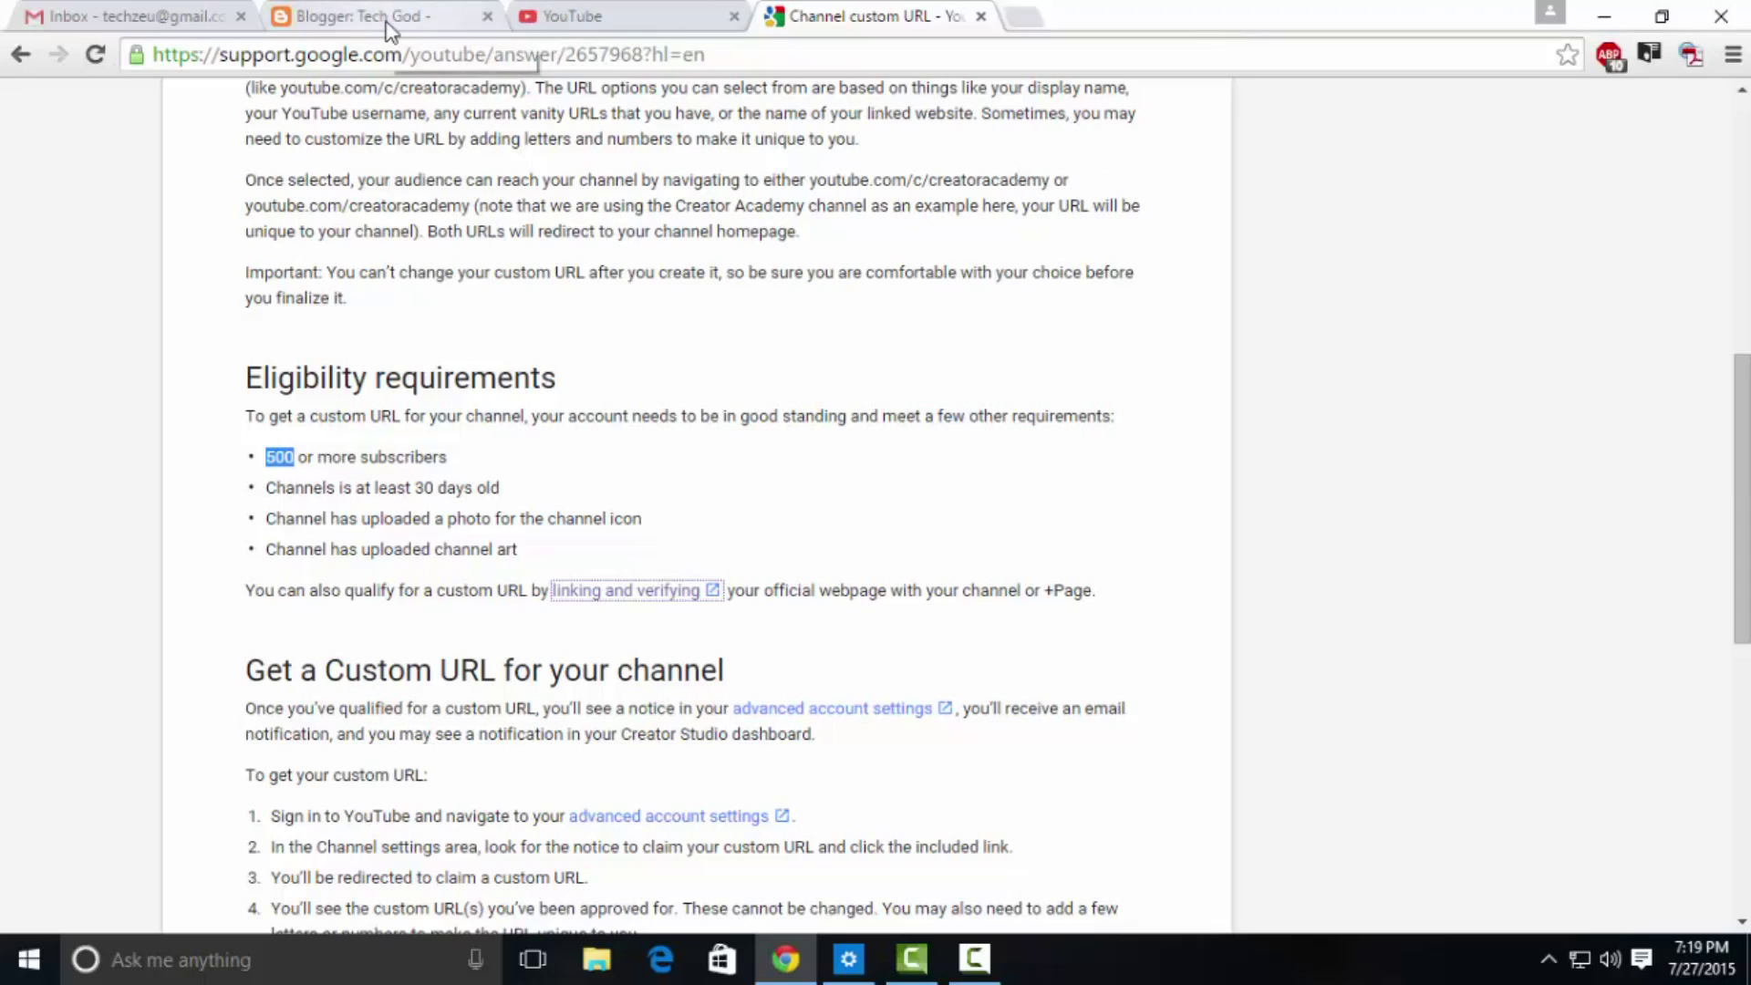
click(629, 24)
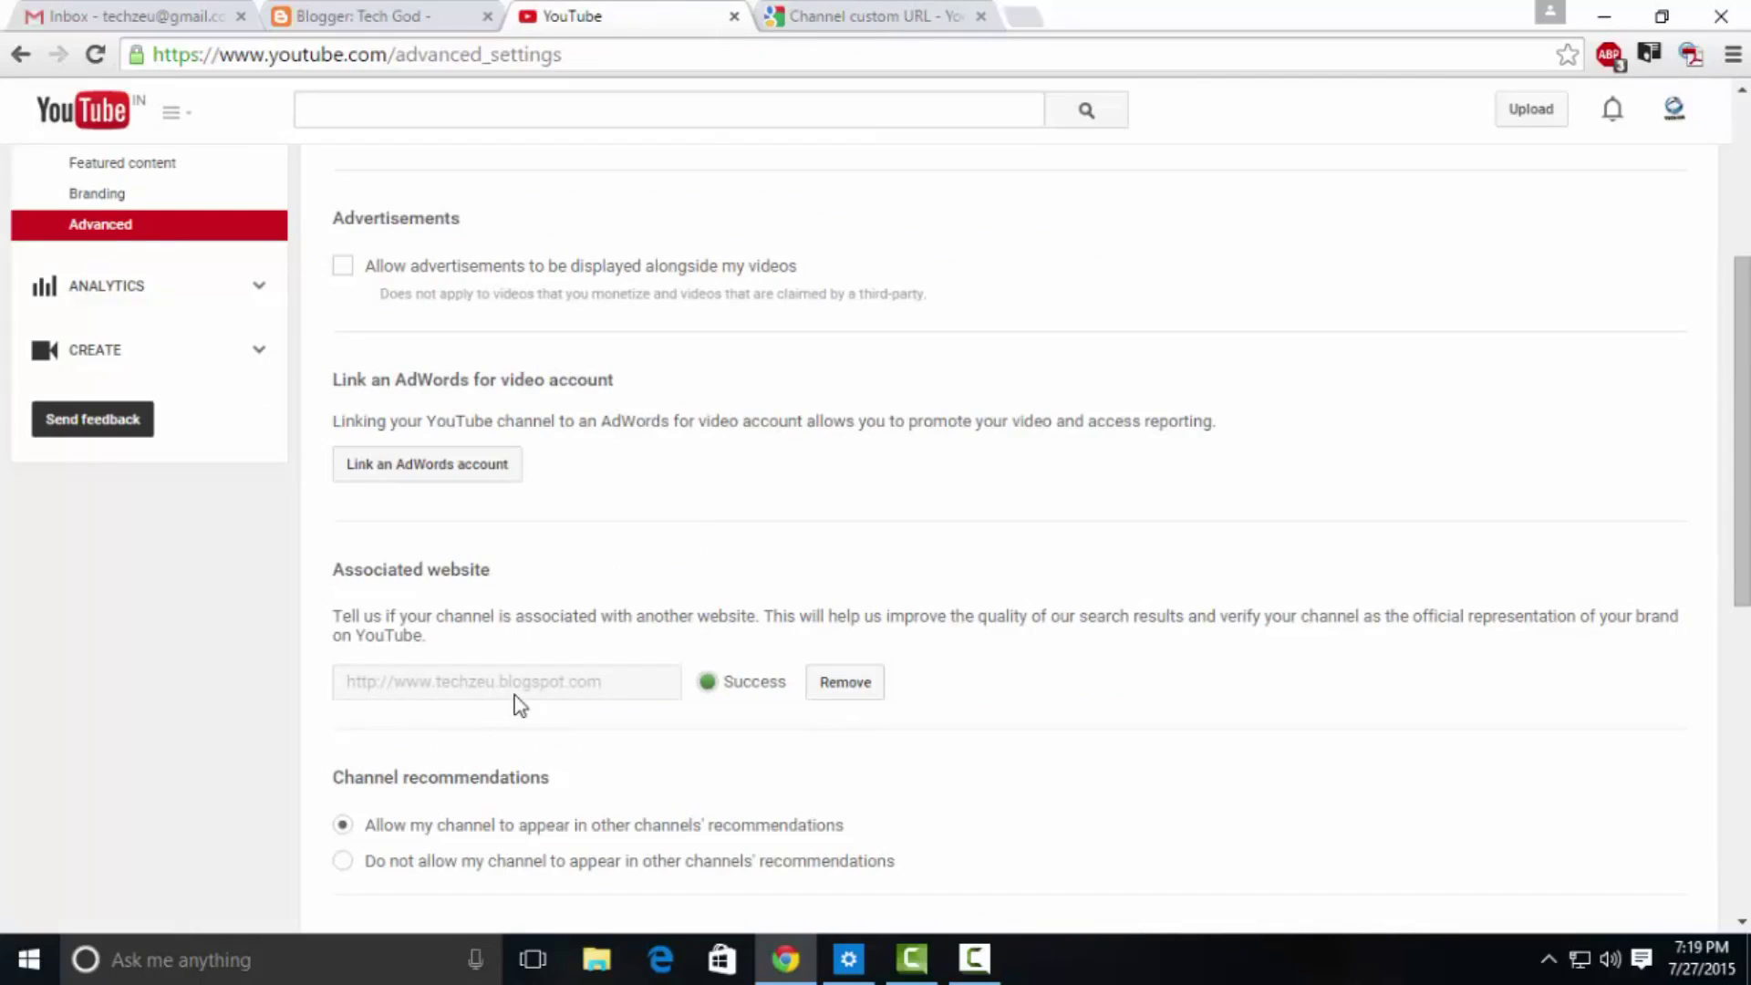
click(980, 16)
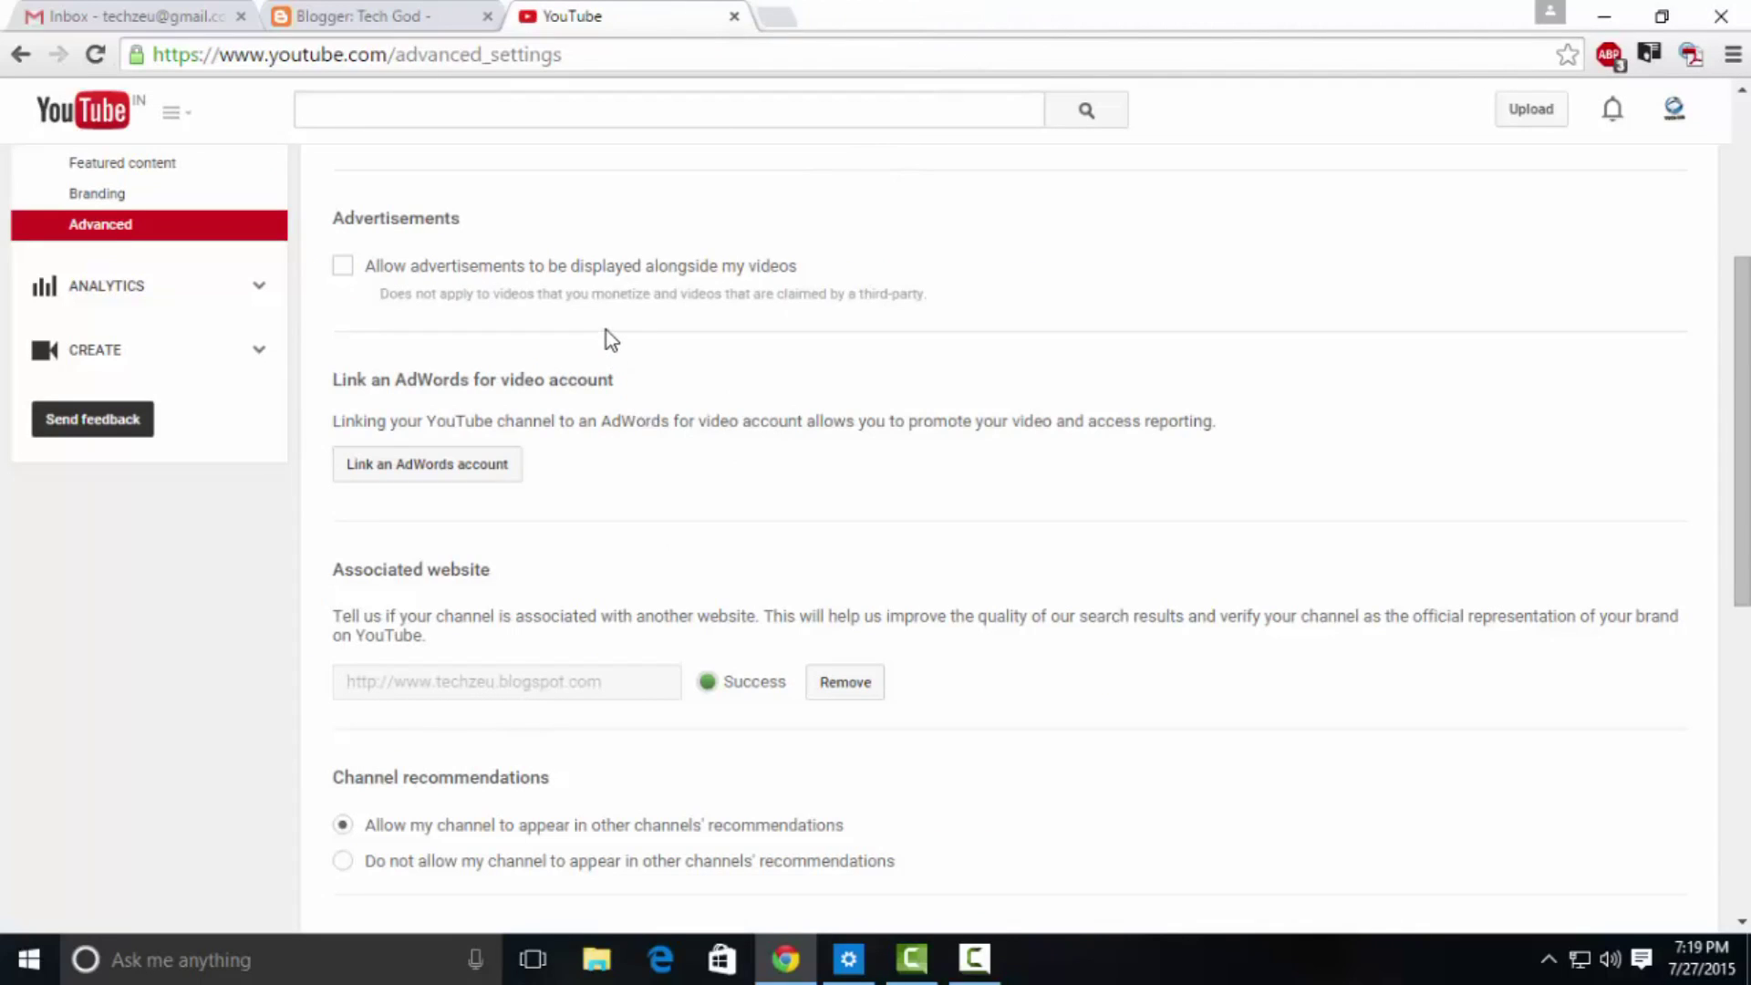
click(381, 17)
Step: Minimize Chrome and open the tutorial.txt notes from the desktop
click(159, 20)
click(552, 18)
click(1610, 18)
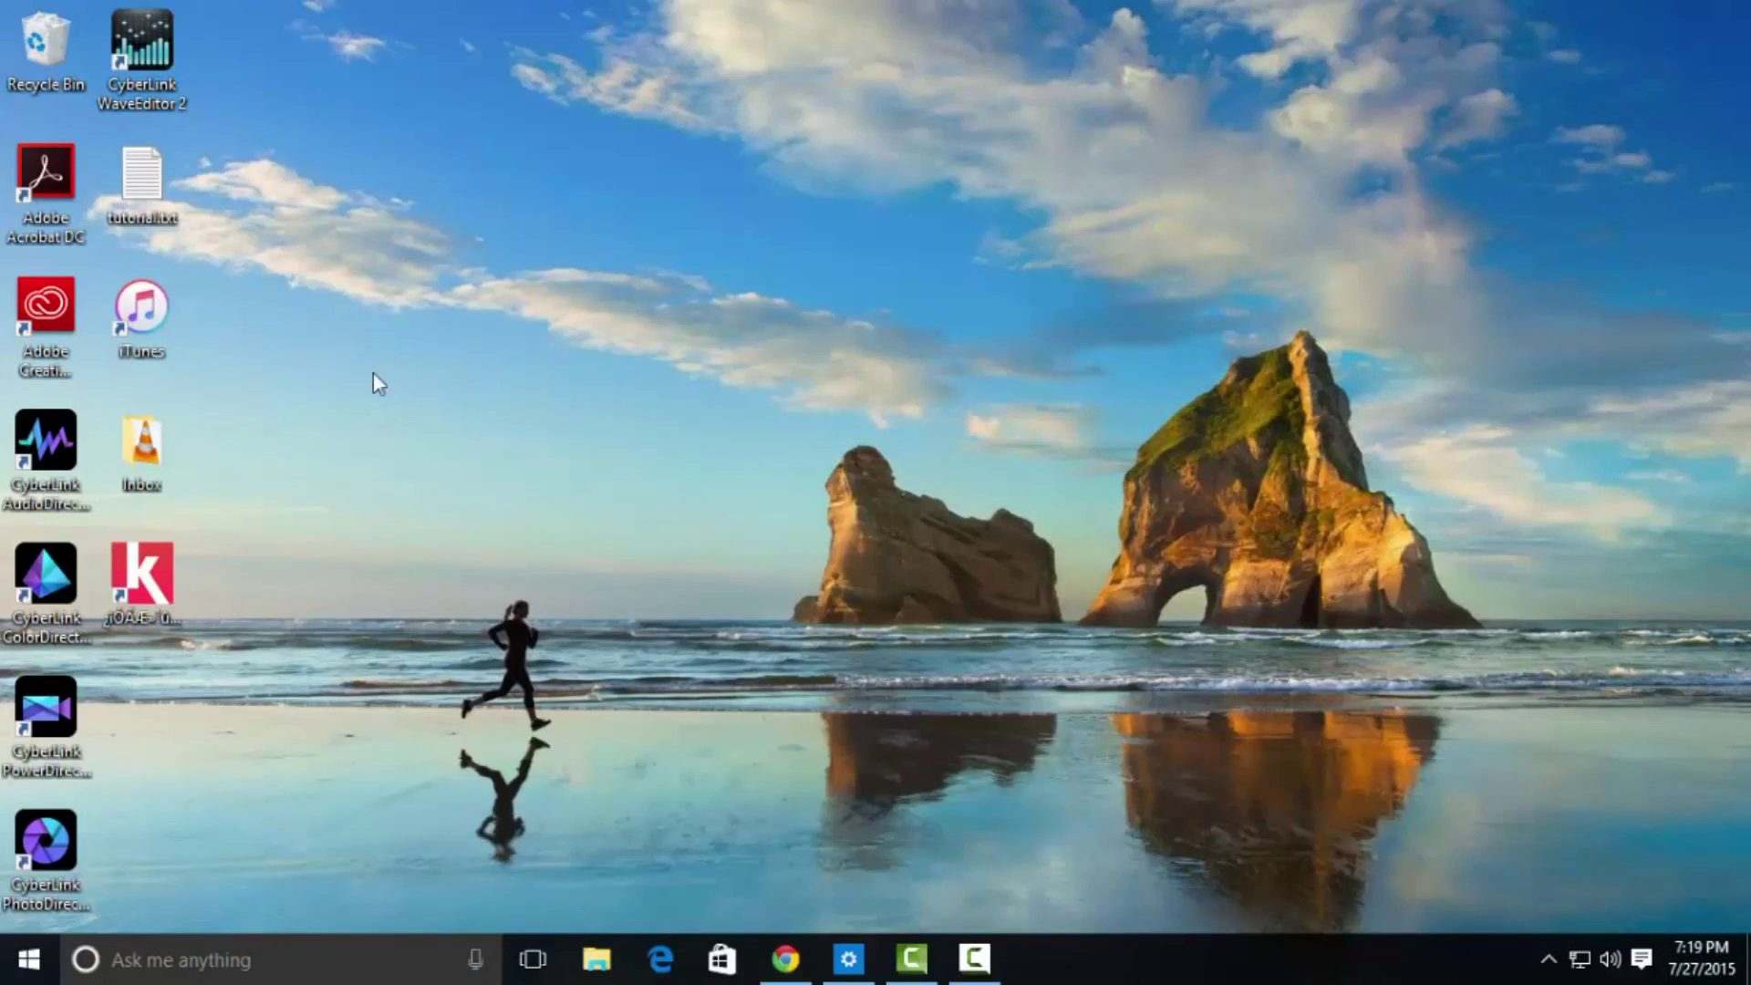
double_click(141, 178)
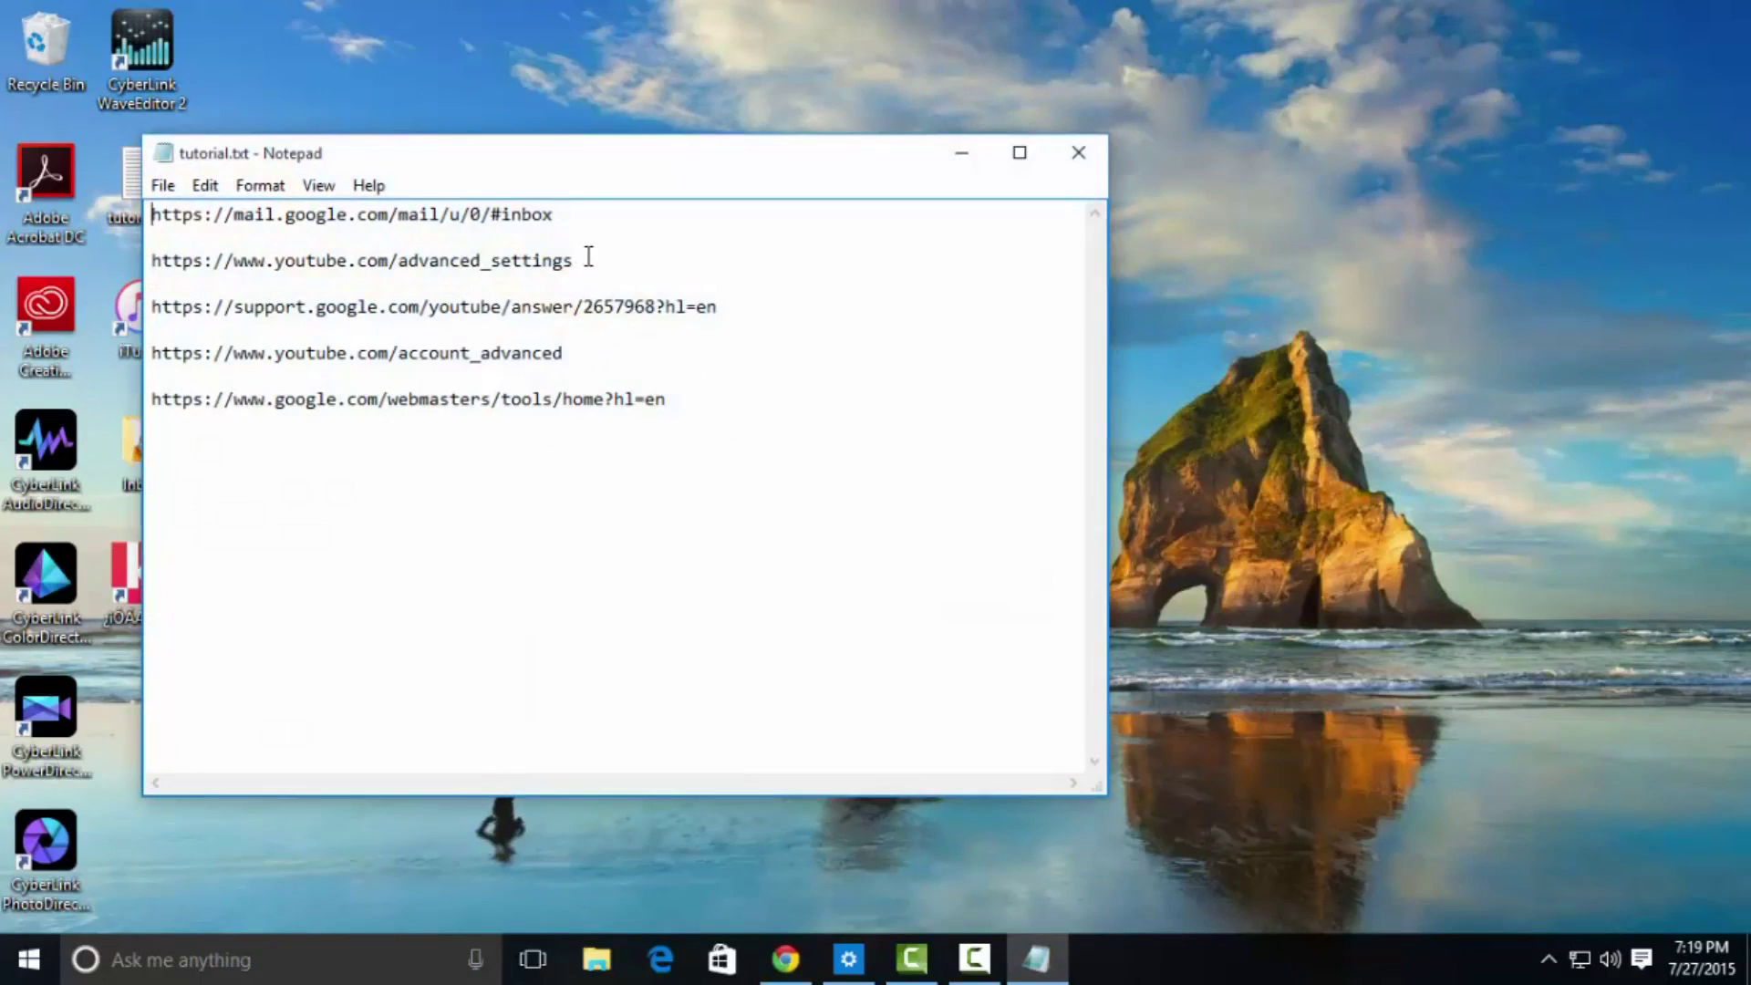
Step: Copy the advanced_settings link from the notes into a new Chrome tab's address bar
drag(574, 261, 156, 261)
right_click(176, 252)
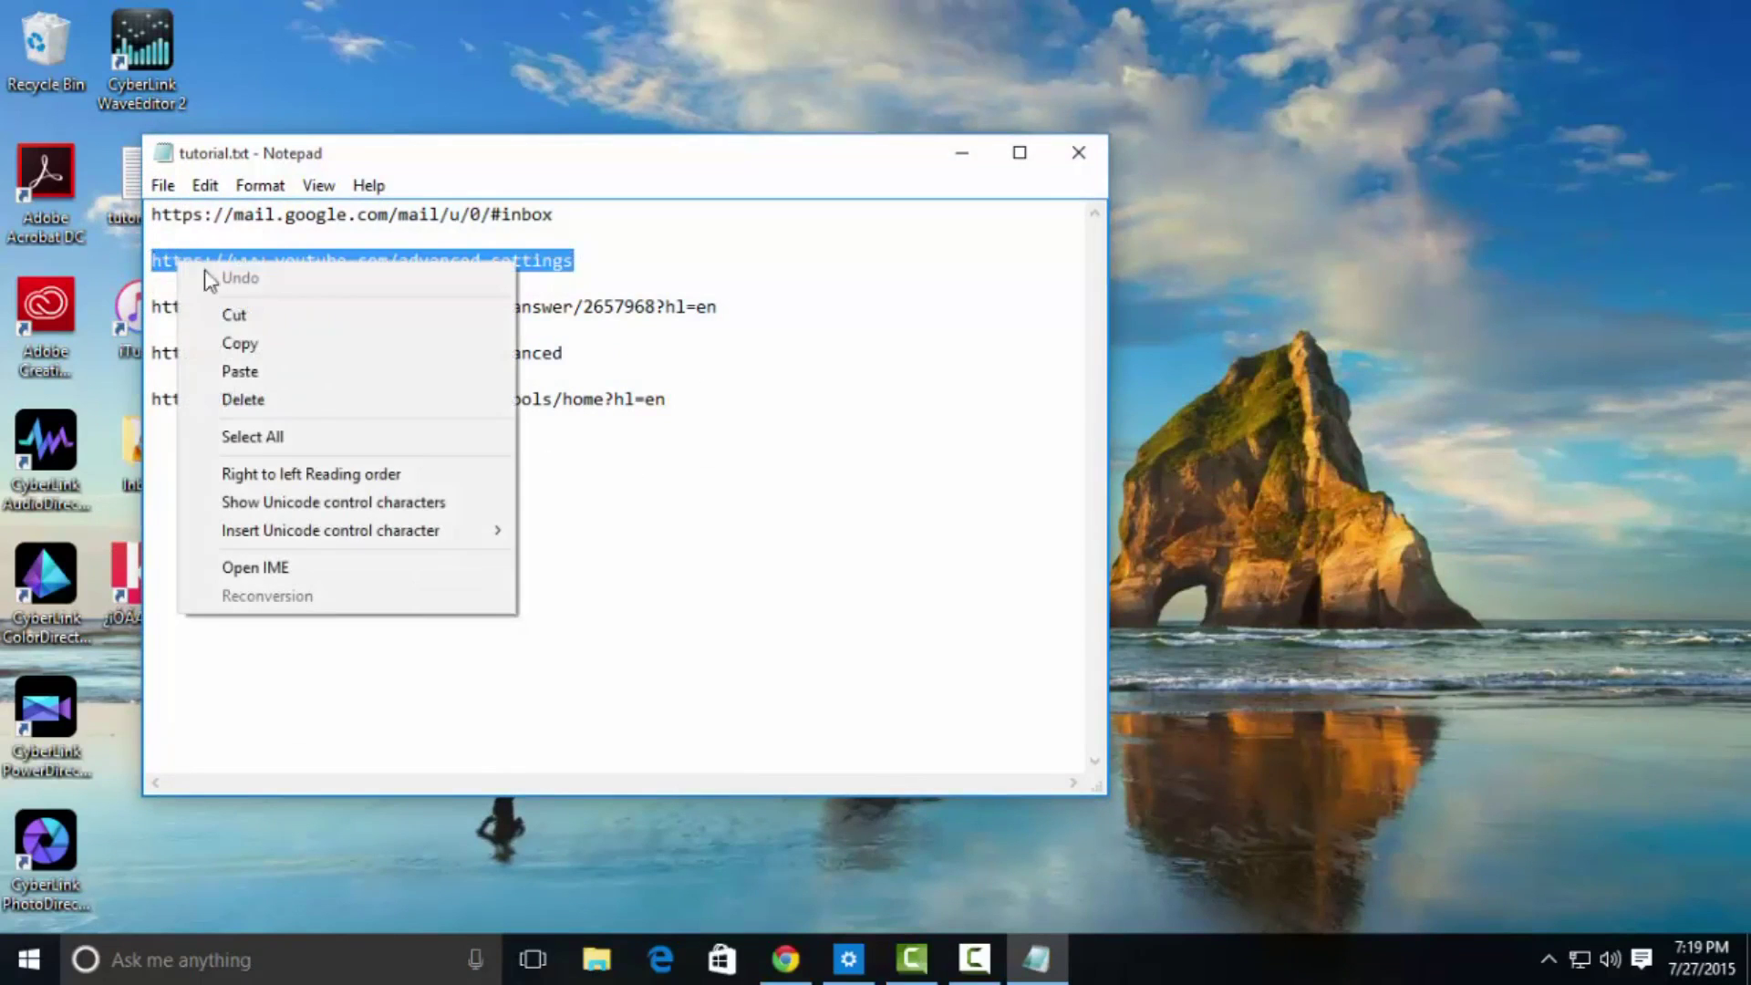
click(293, 345)
click(773, 972)
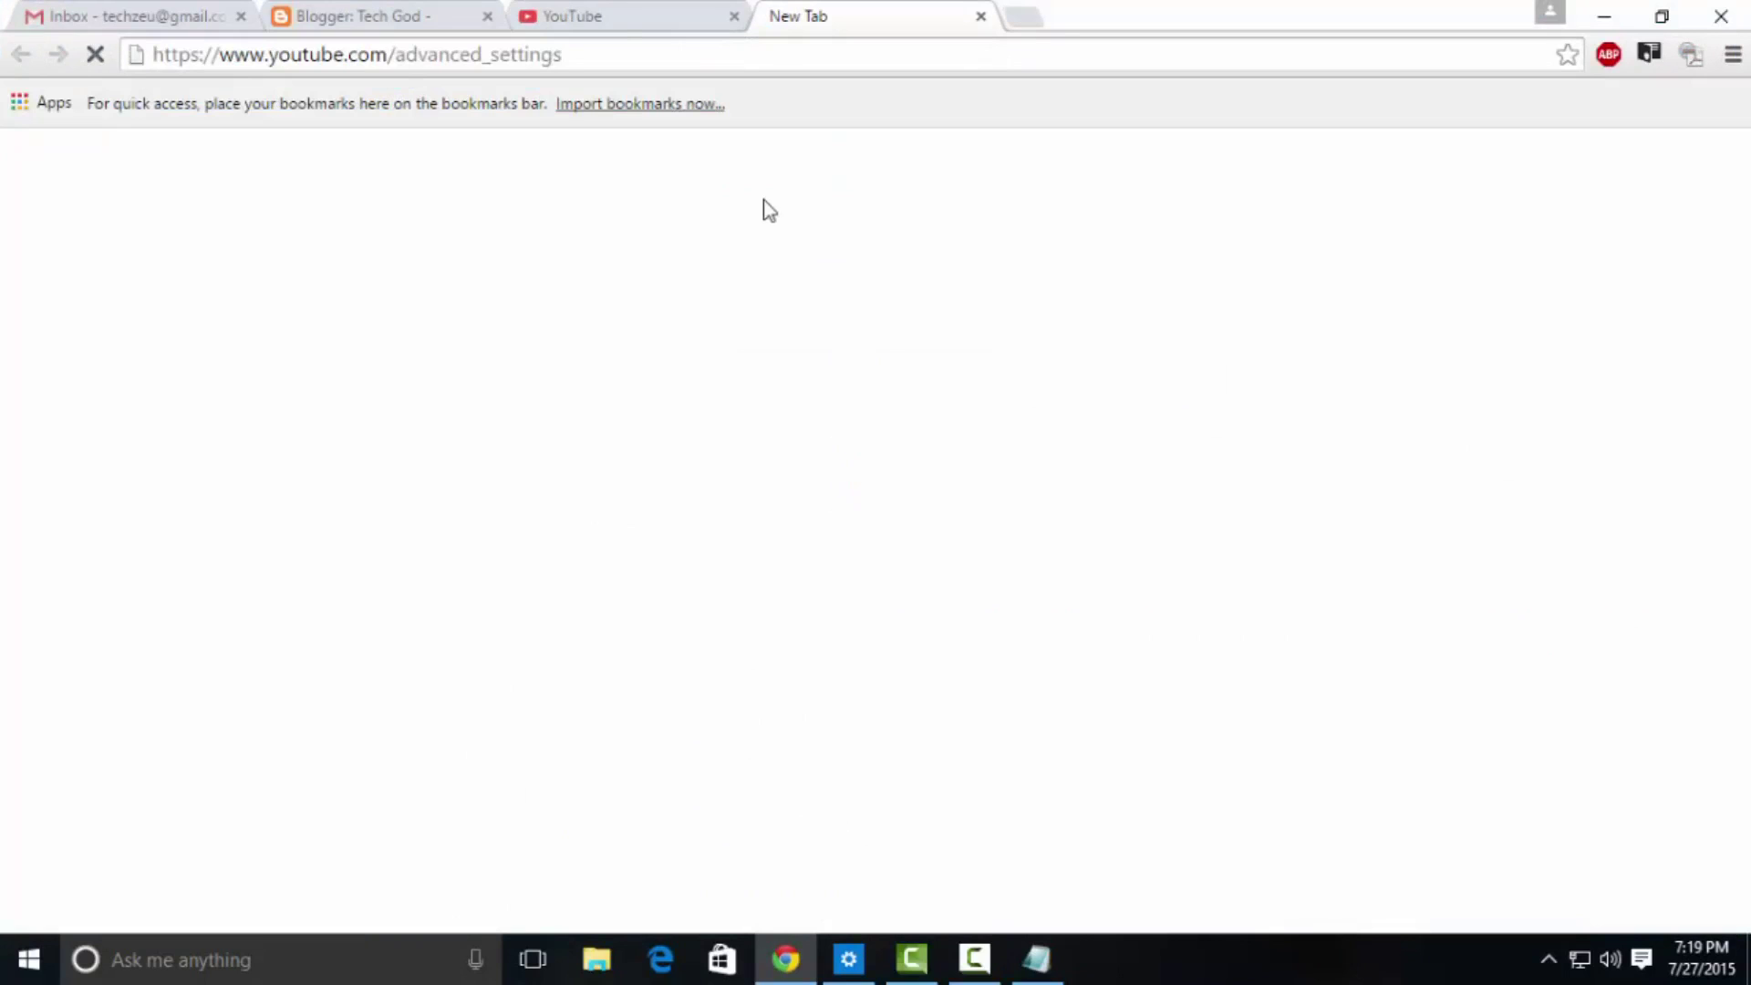
click(617, 57)
Step: Check on the Advanced settings page that Associated website shows Success
click(616, 56)
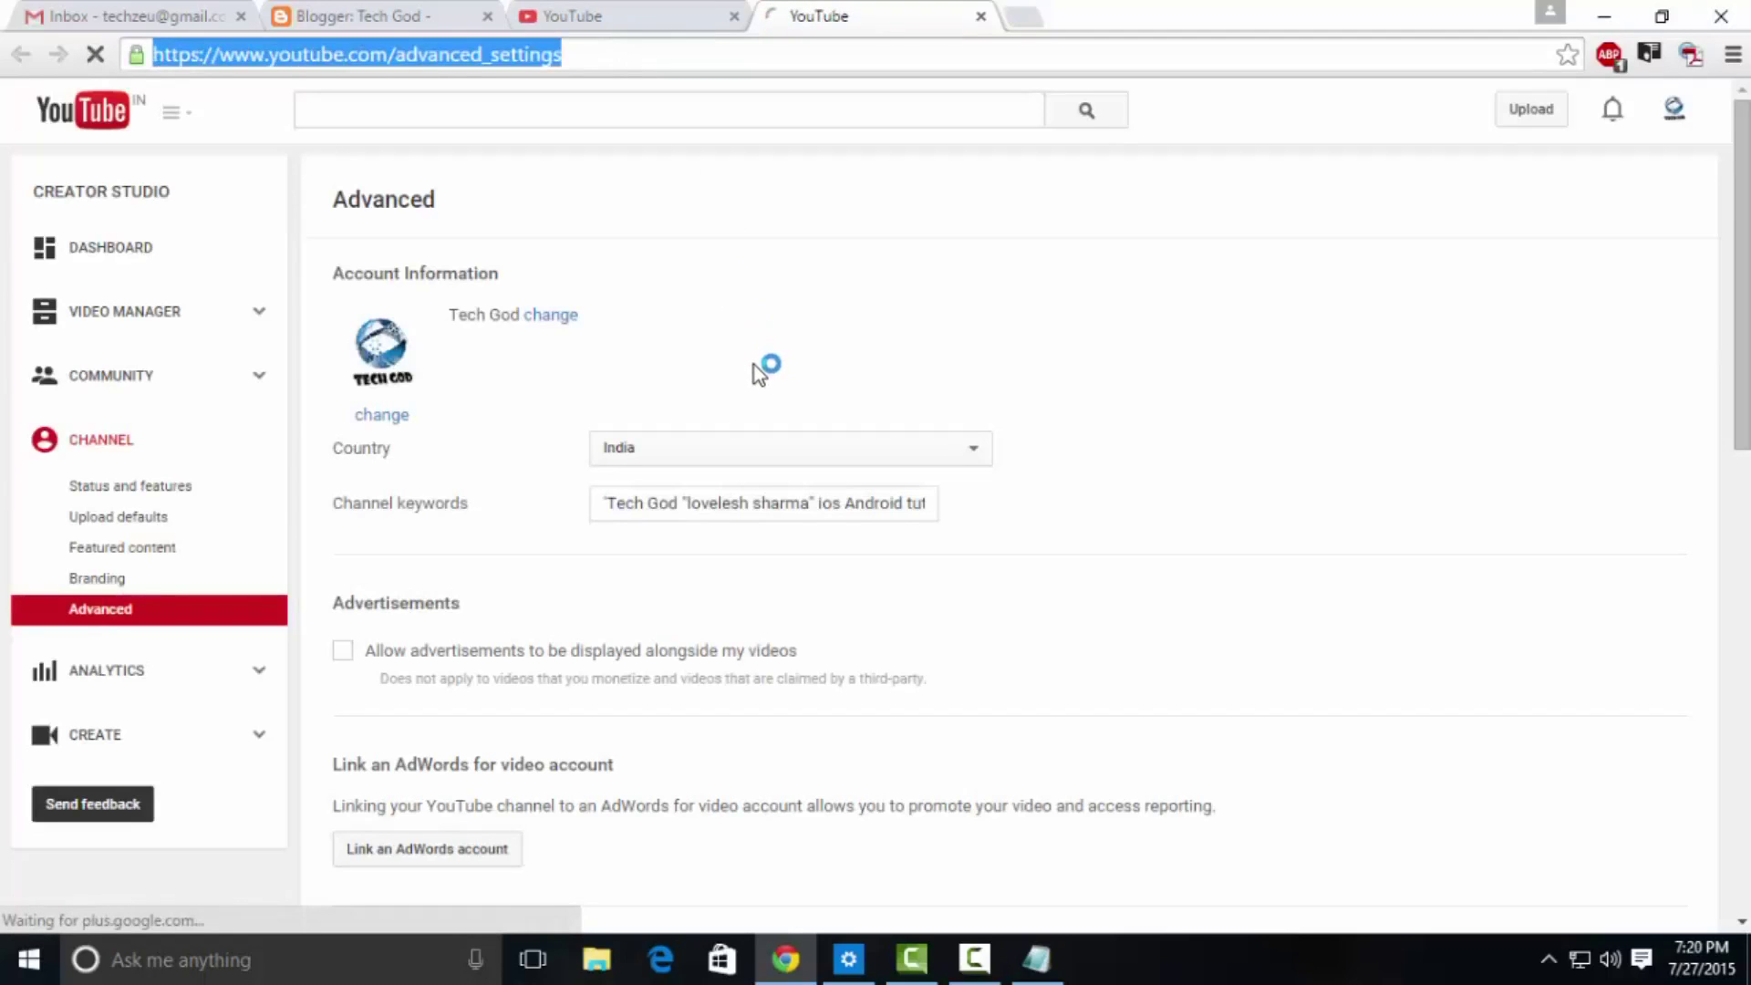
scroll(755, 363, down, 4)
scroll(755, 363, down, 5)
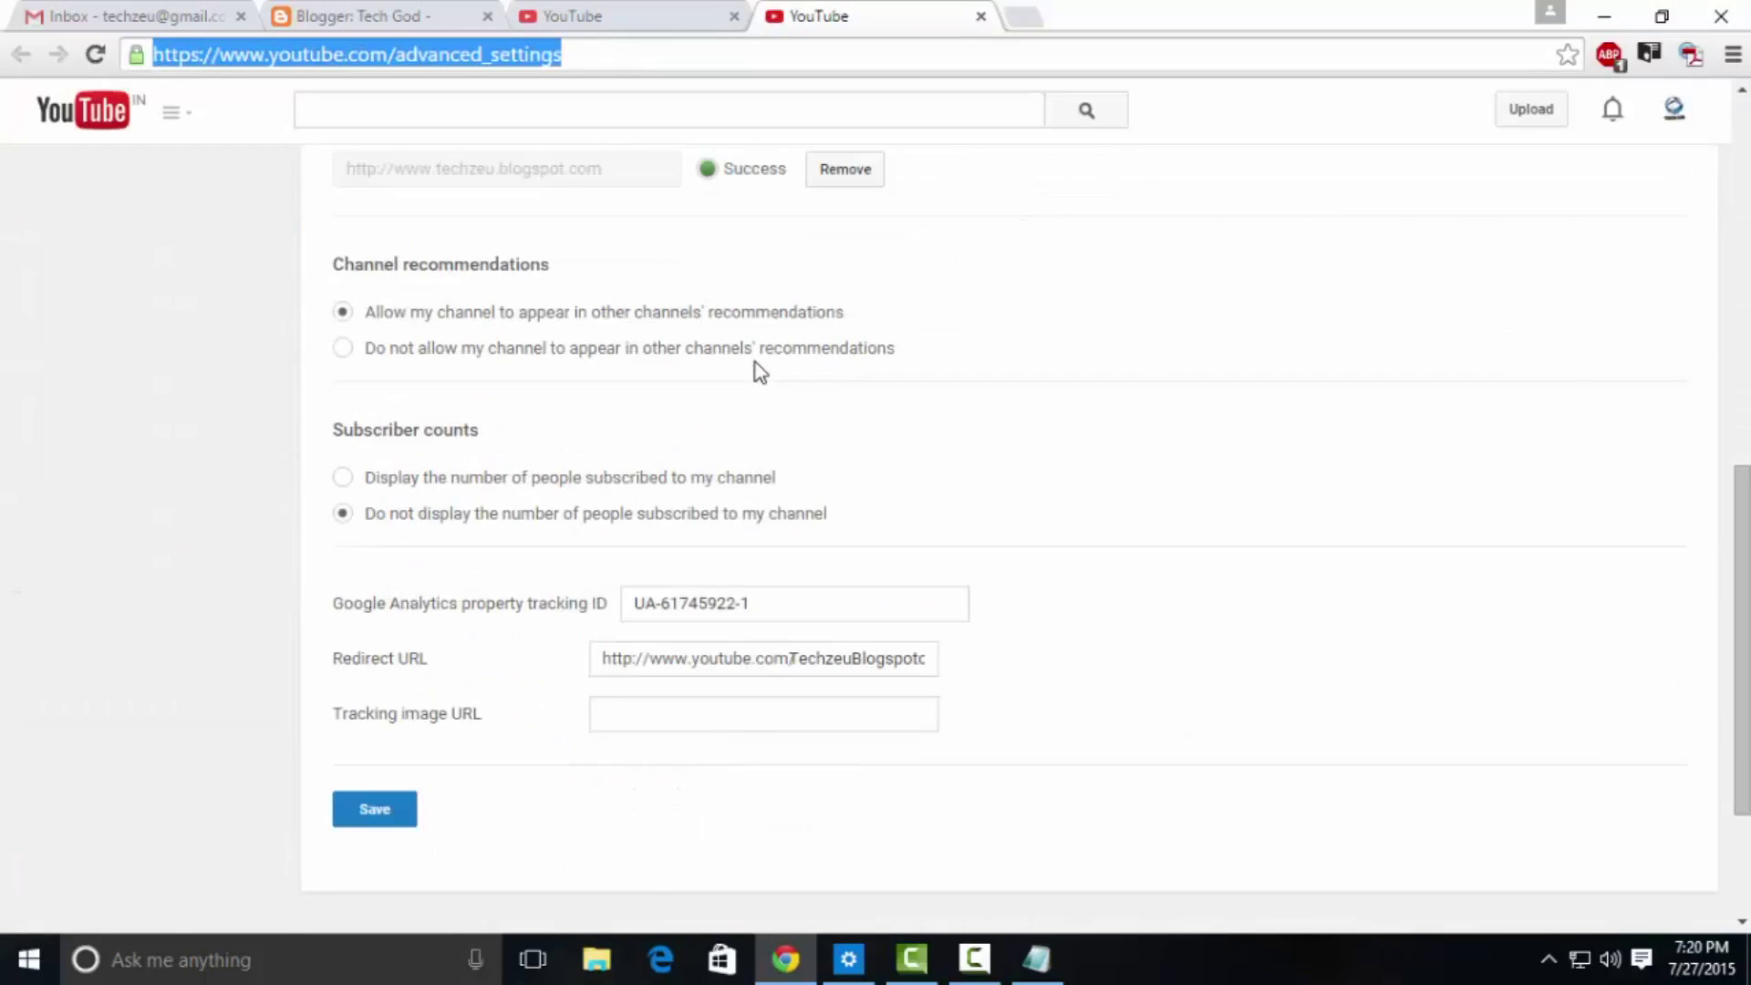
scroll(755, 363, up, 8)
scroll(755, 363, up, 2)
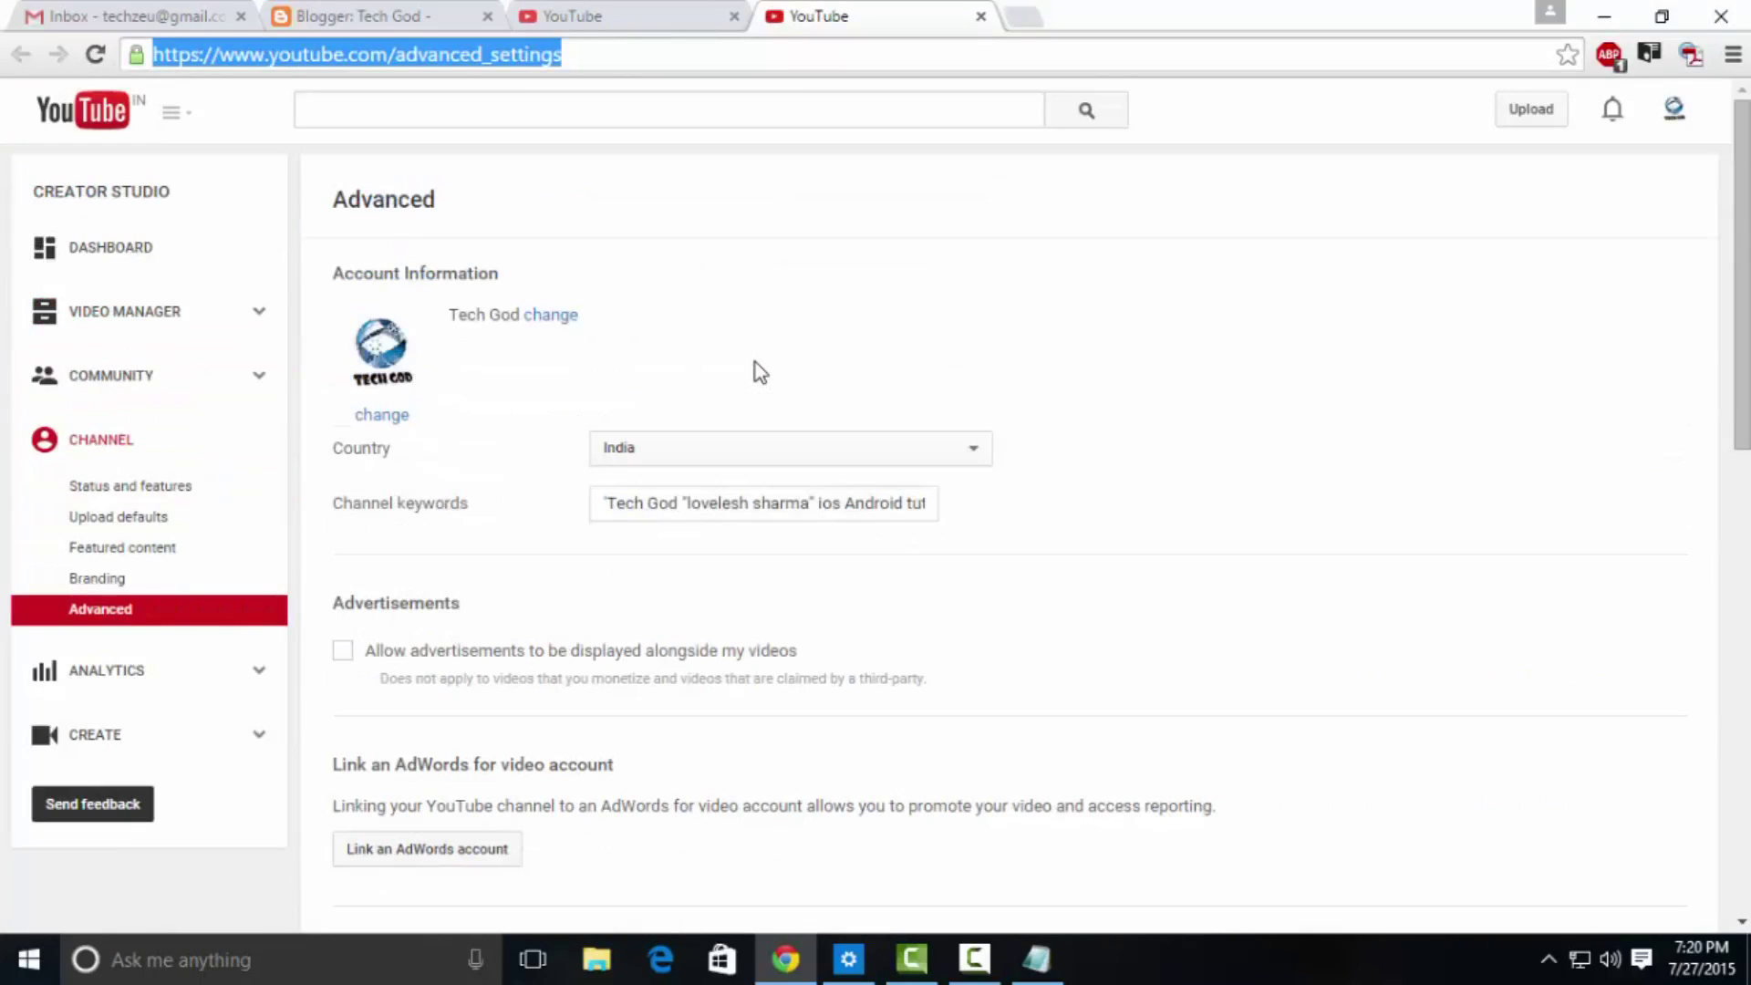
click(653, 18)
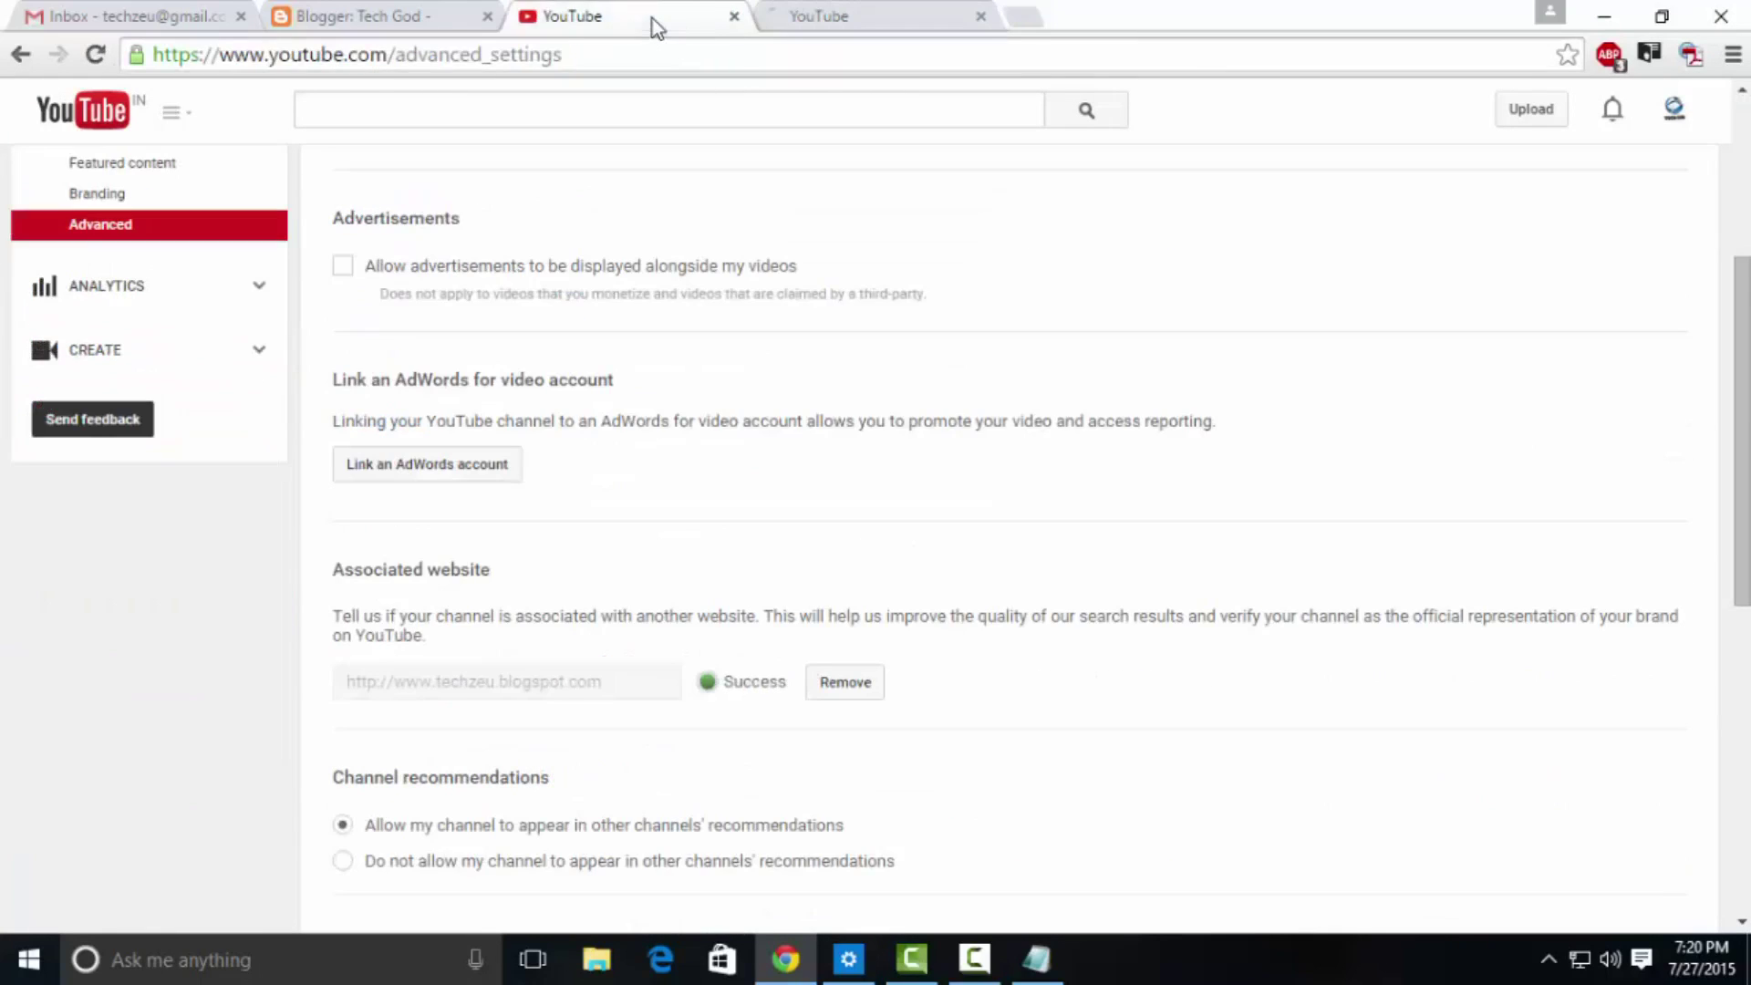
scroll(848, 301, up, 4)
click(867, 20)
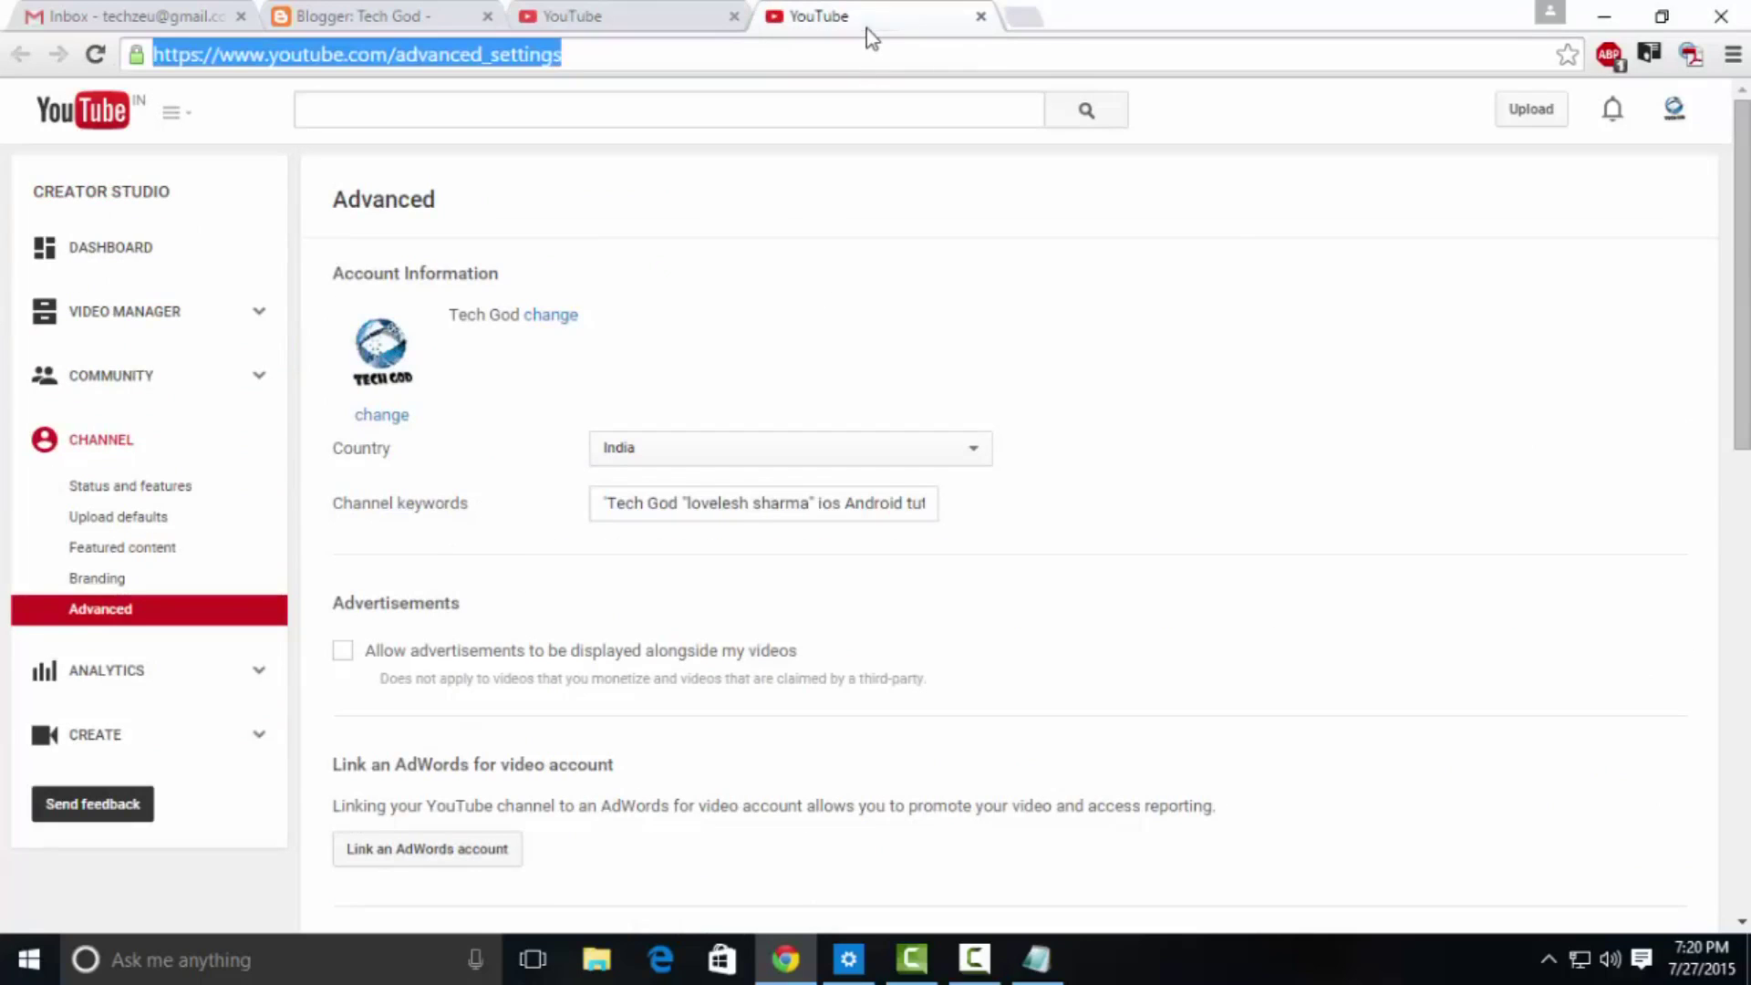
Step: Copy the account_advanced link from the notes and load it in the address bar
click(1036, 959)
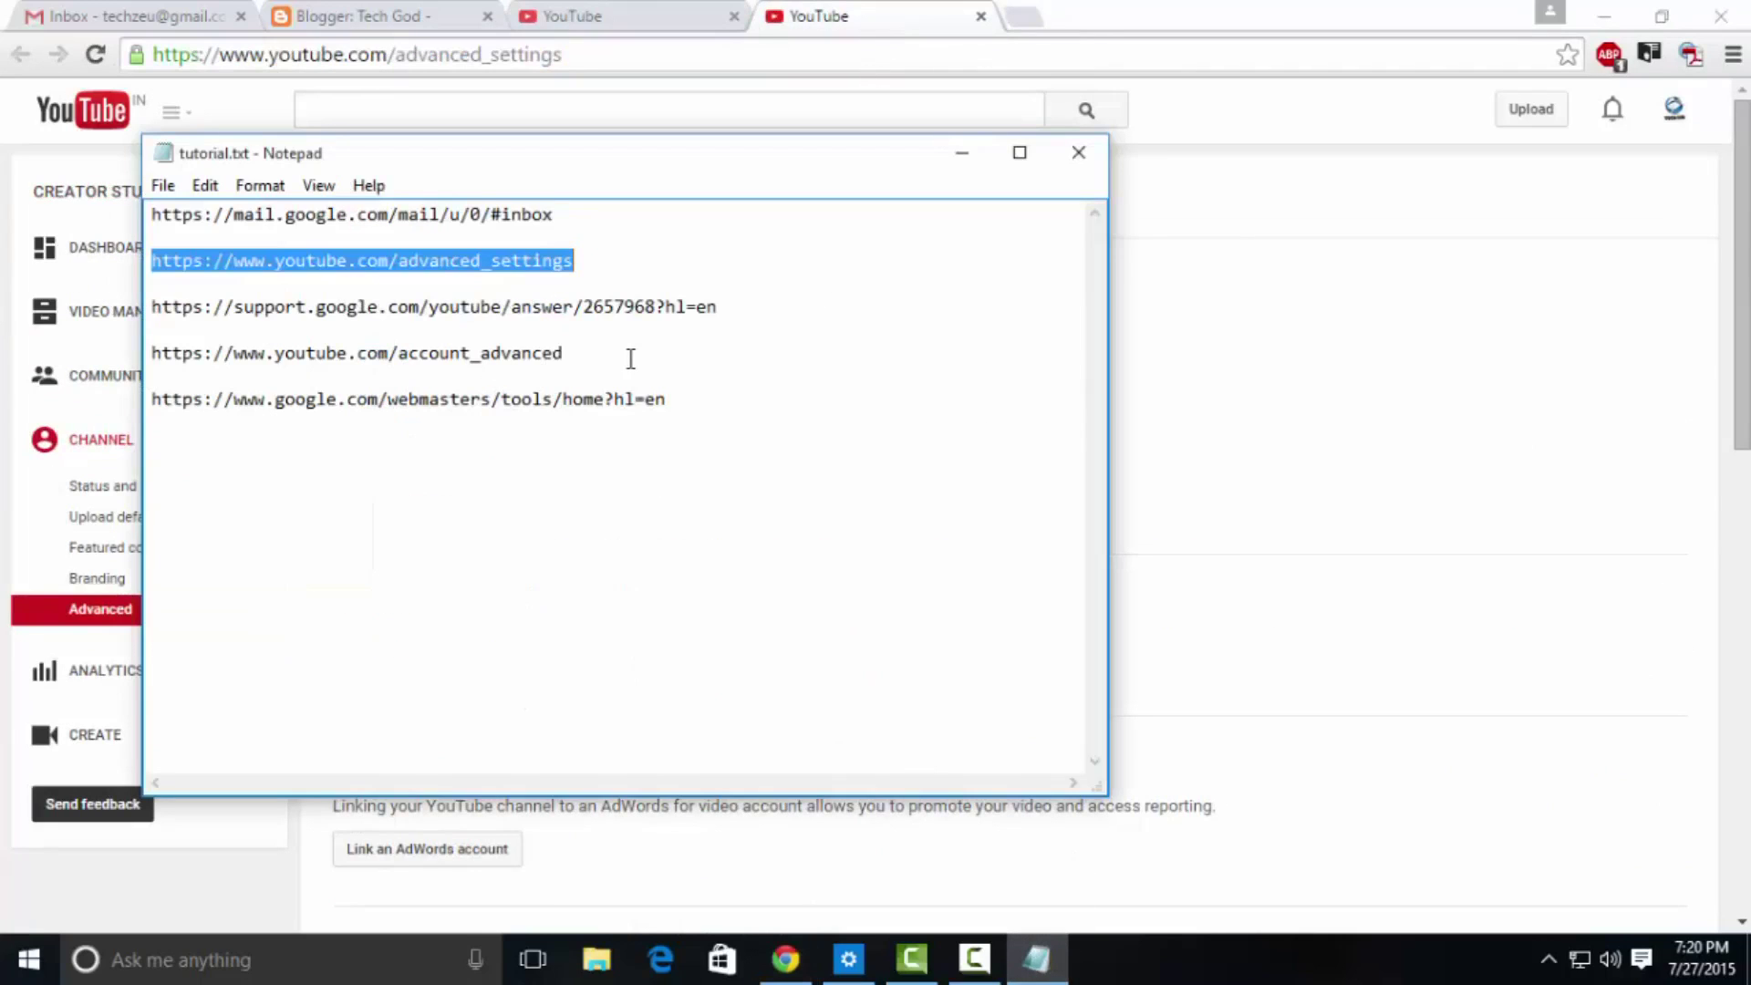
drag(583, 356, 333, 362)
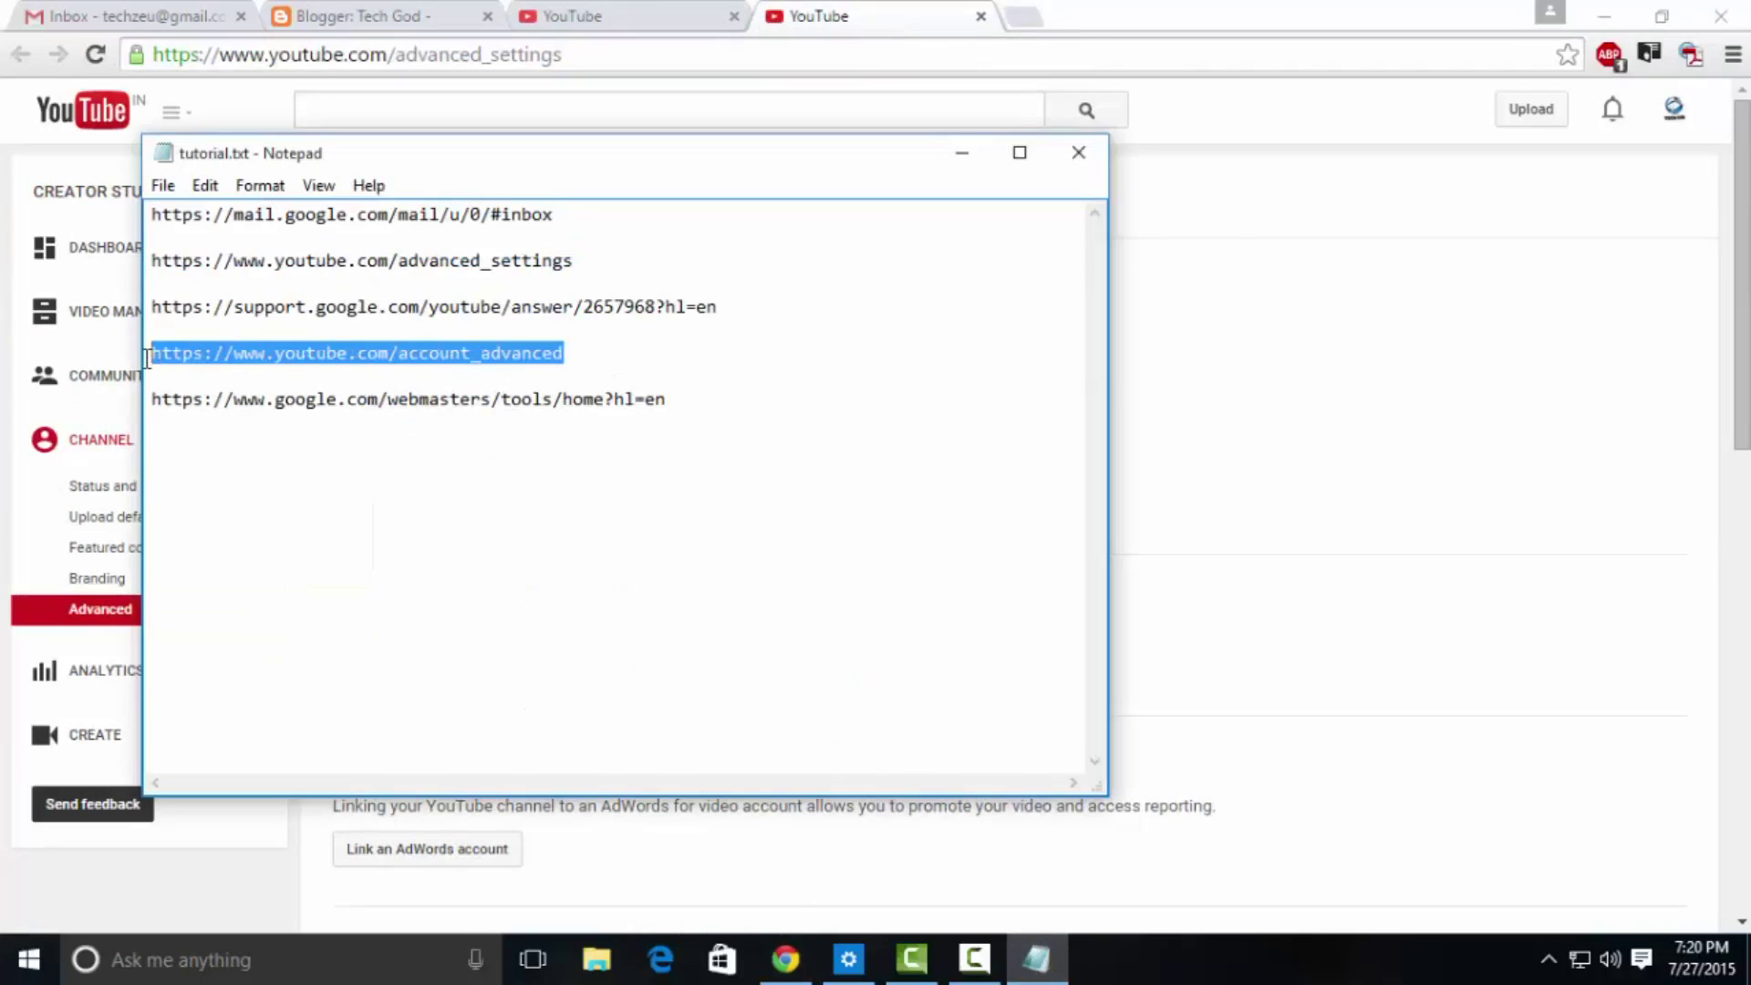
right_click(169, 352)
click(246, 432)
click(985, 45)
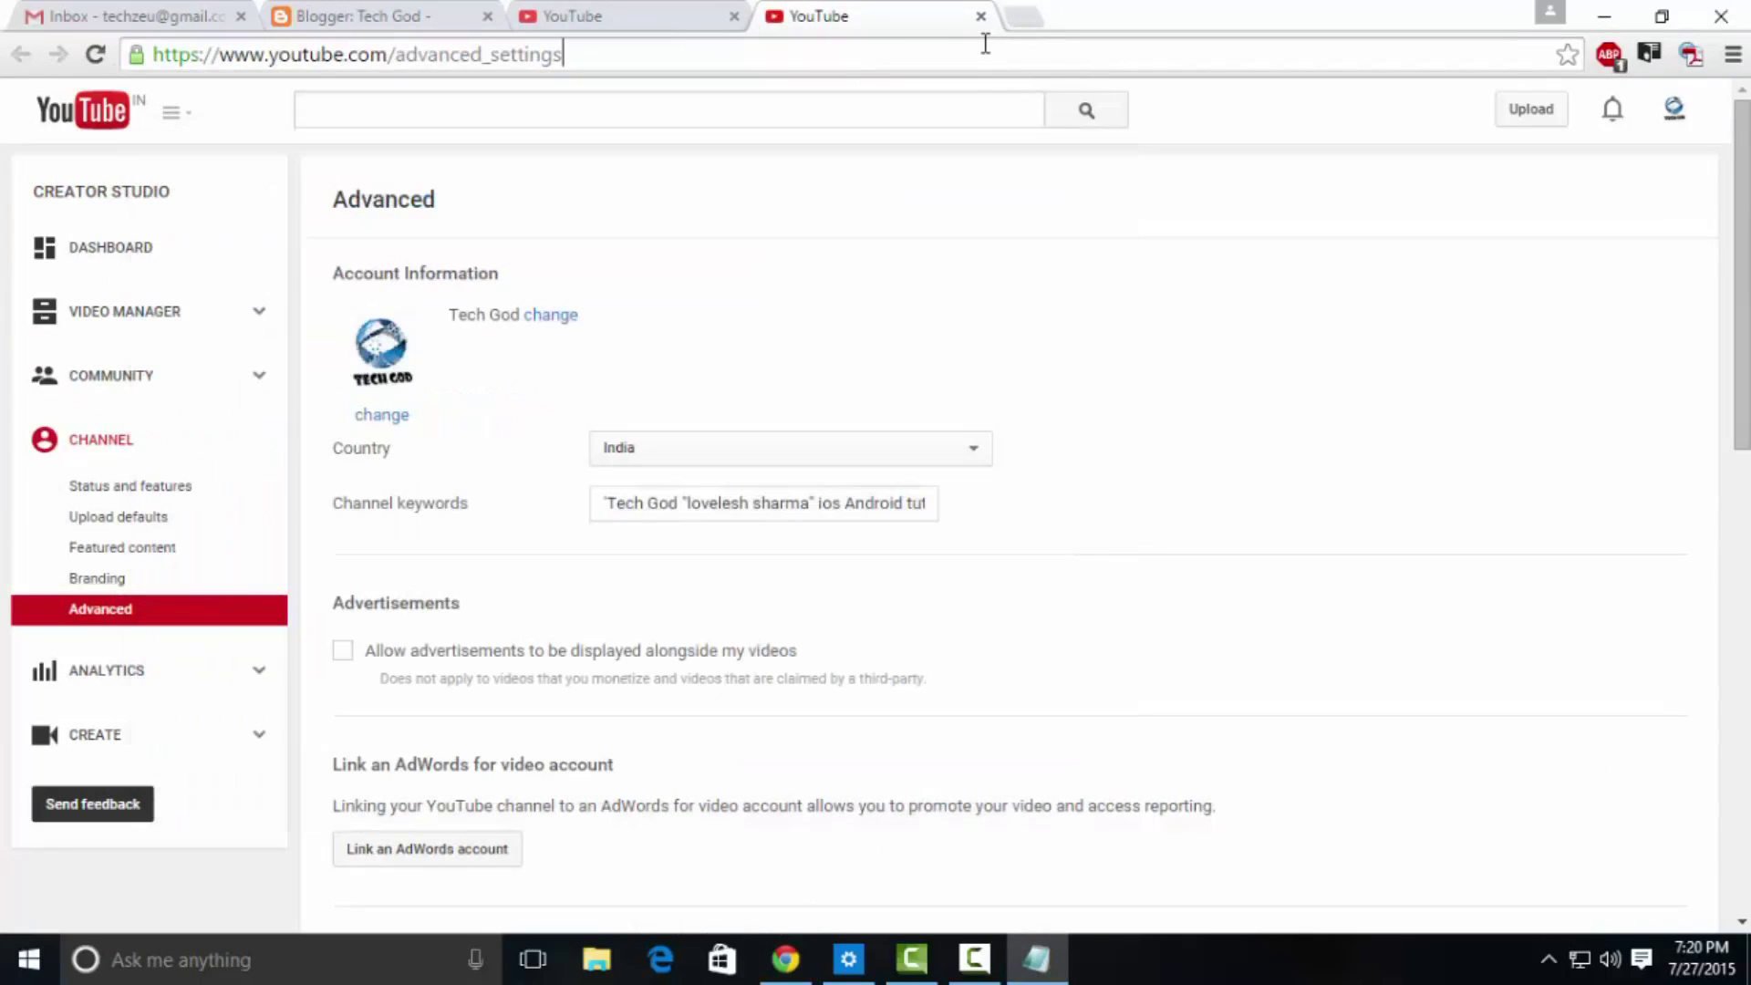
key(ctrl+shift+Left)
key(ctrl+shift+Left)
key(ctrl+shift+Left)
key(ctrl+shift+Left)
key(ctrl+shift+Left)
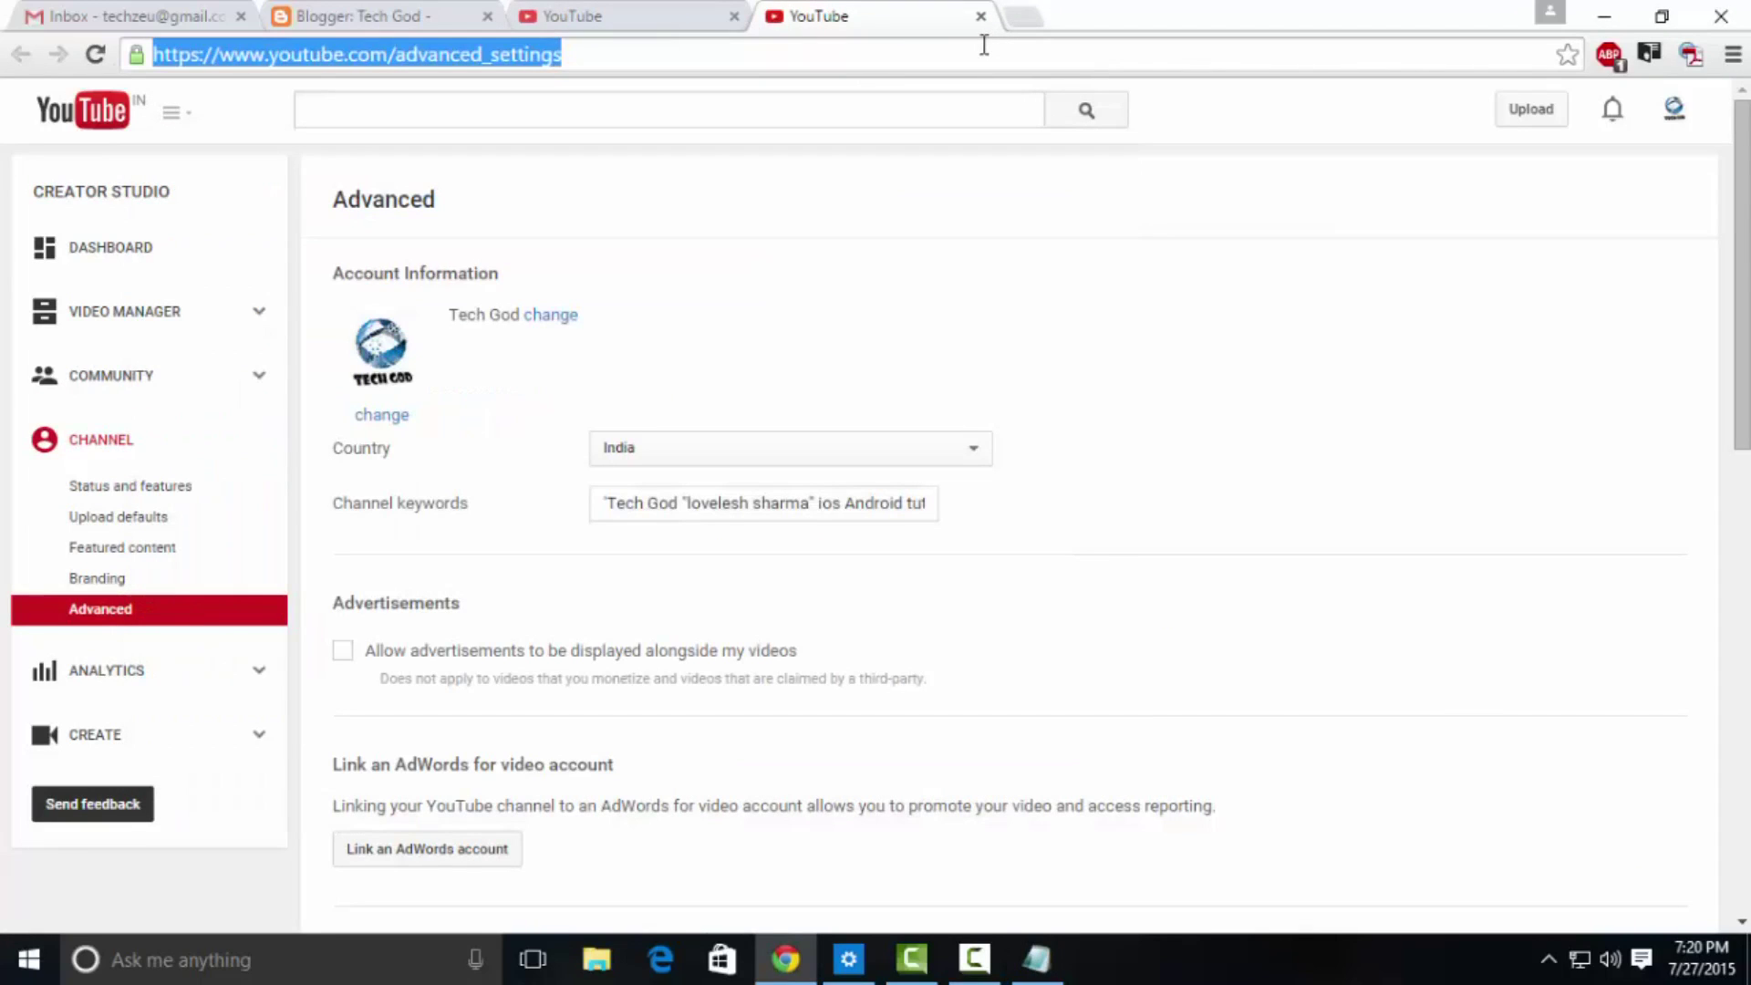
key(ctrl+v)
key(Return)
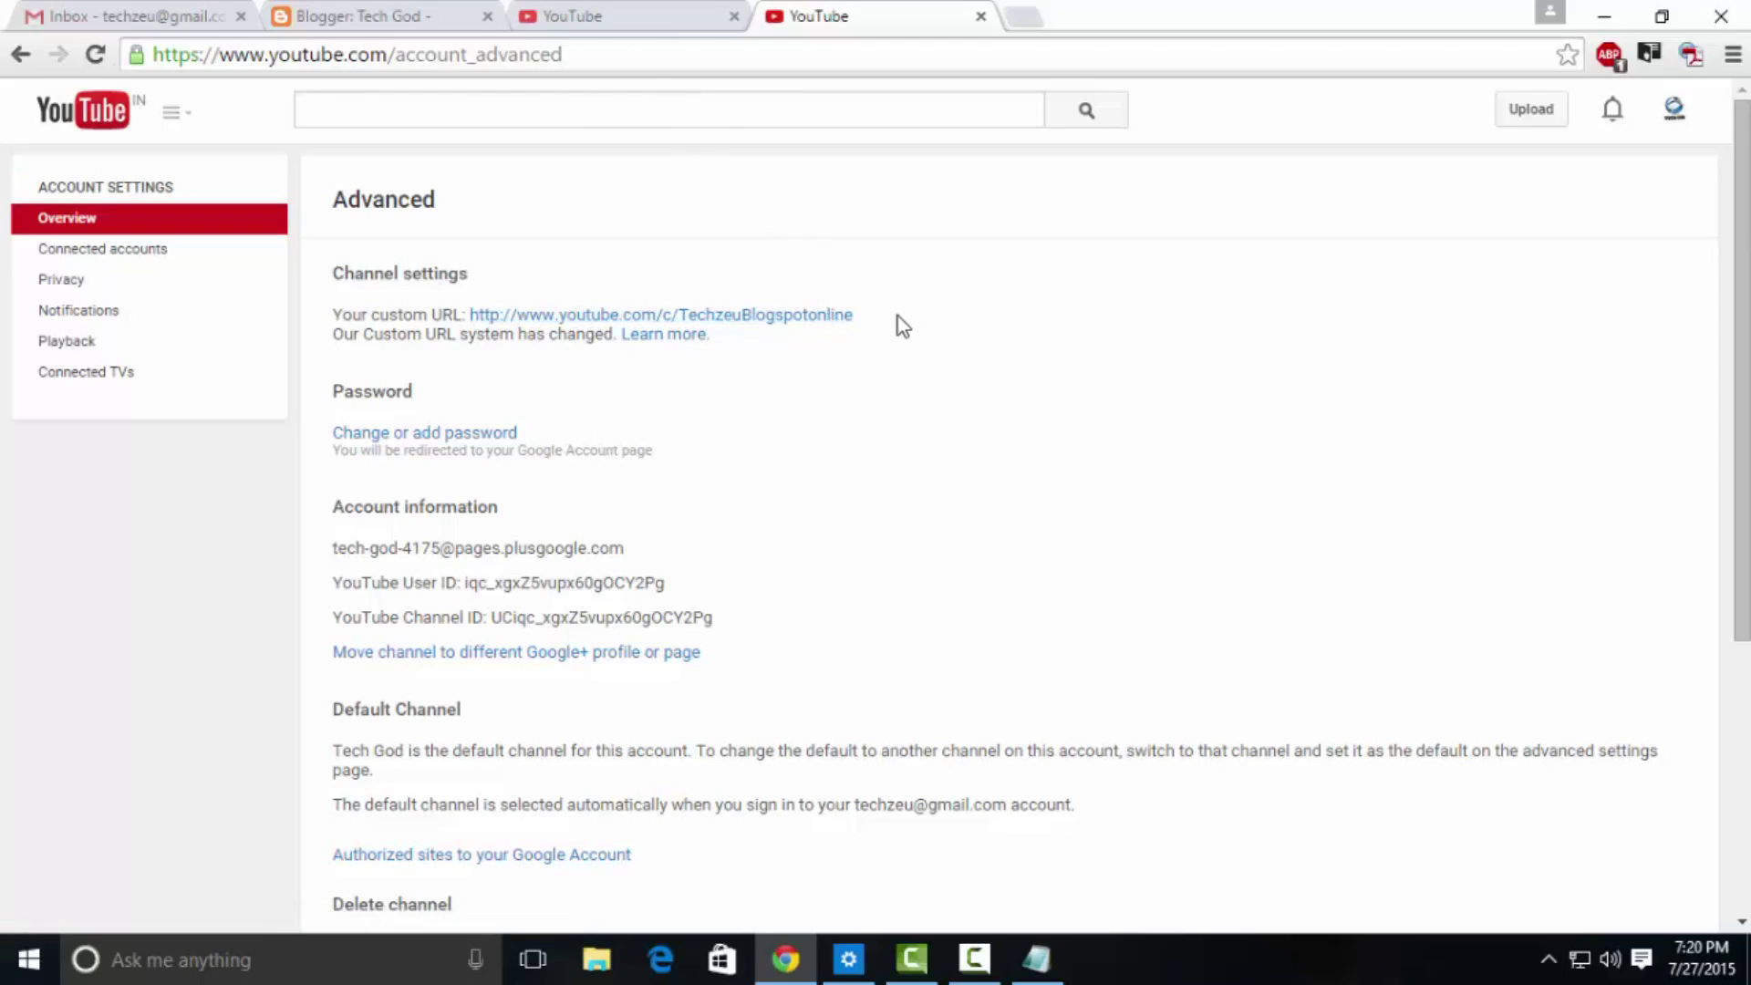
drag(856, 316, 466, 307)
right_click(660, 321)
click(758, 484)
click(611, 17)
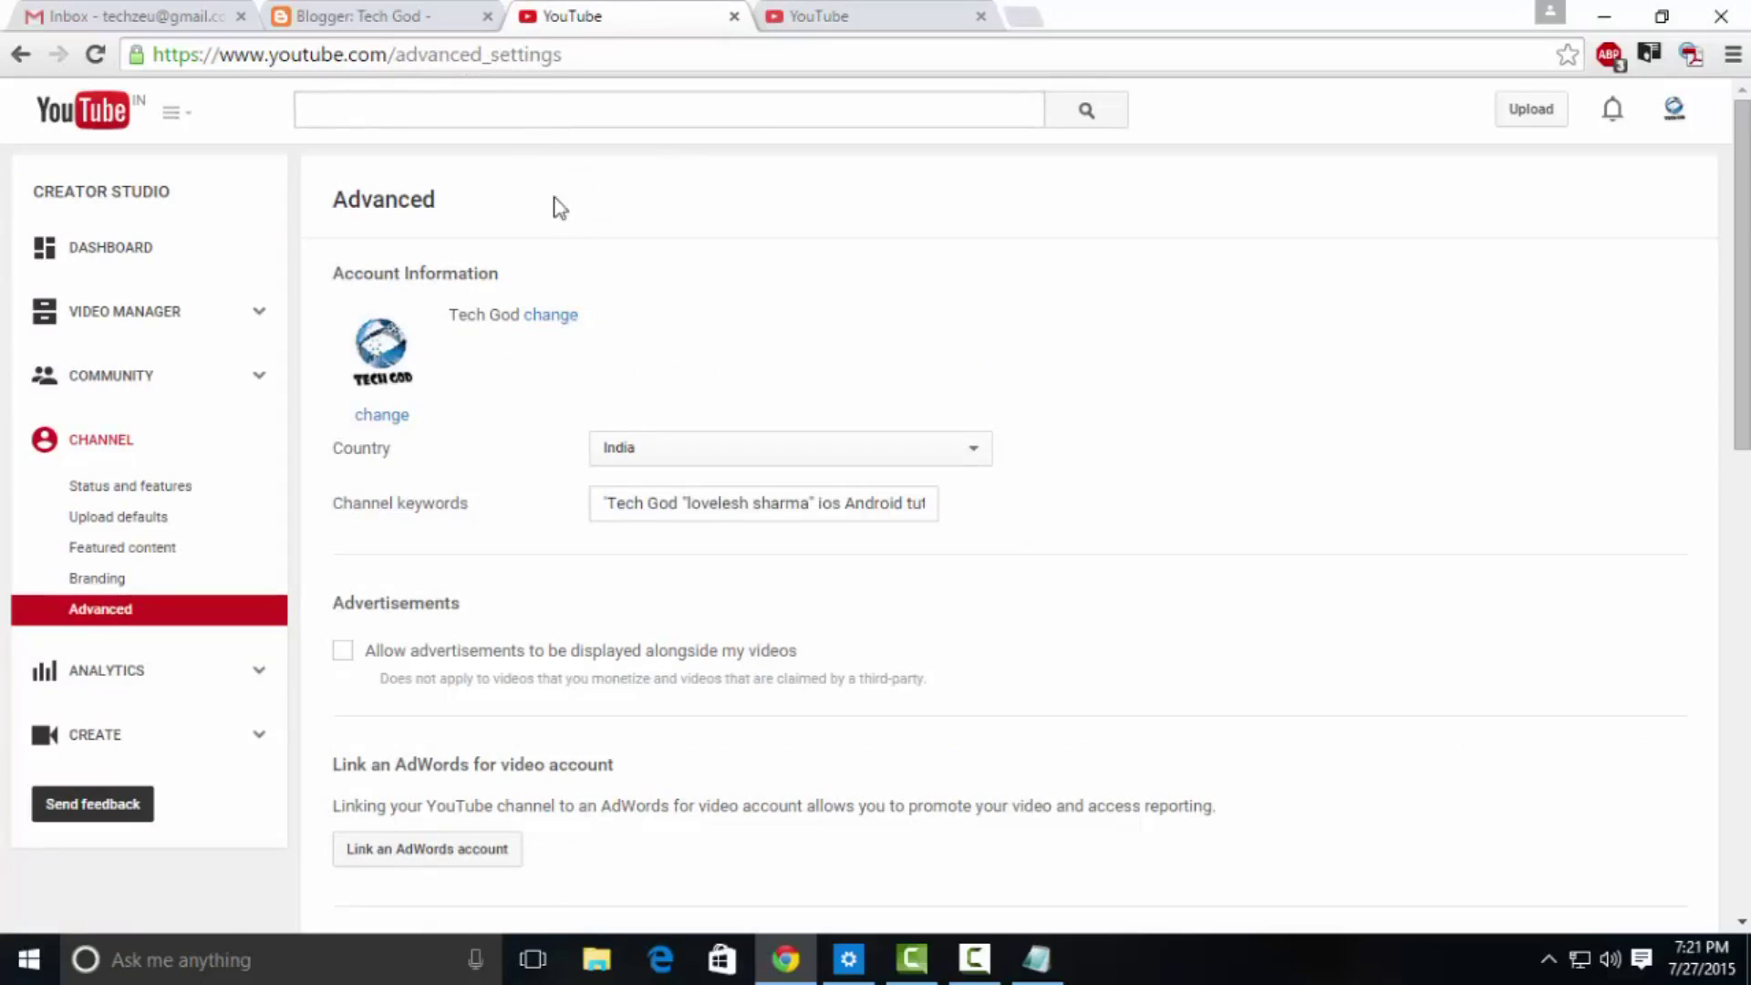
scroll(578, 293, down, 8)
scroll(579, 293, down, 3)
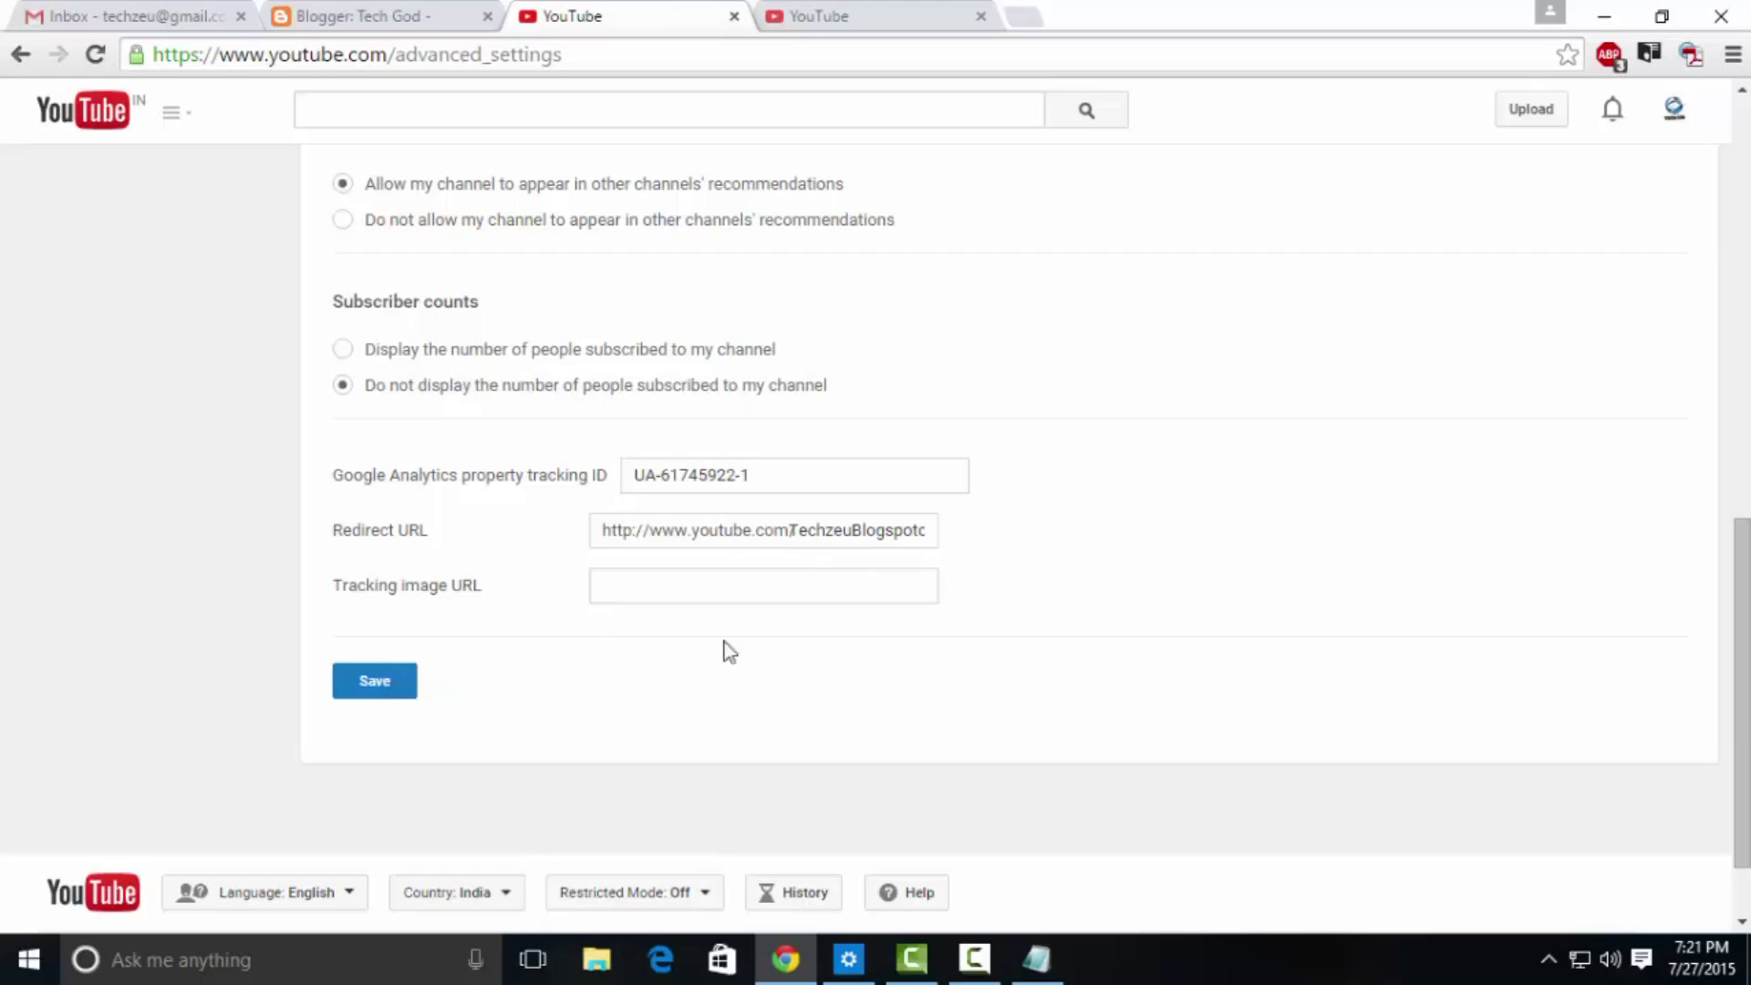
Step: Close the account advanced tab, minimize Chrome and close the tutorial notes
click(959, 27)
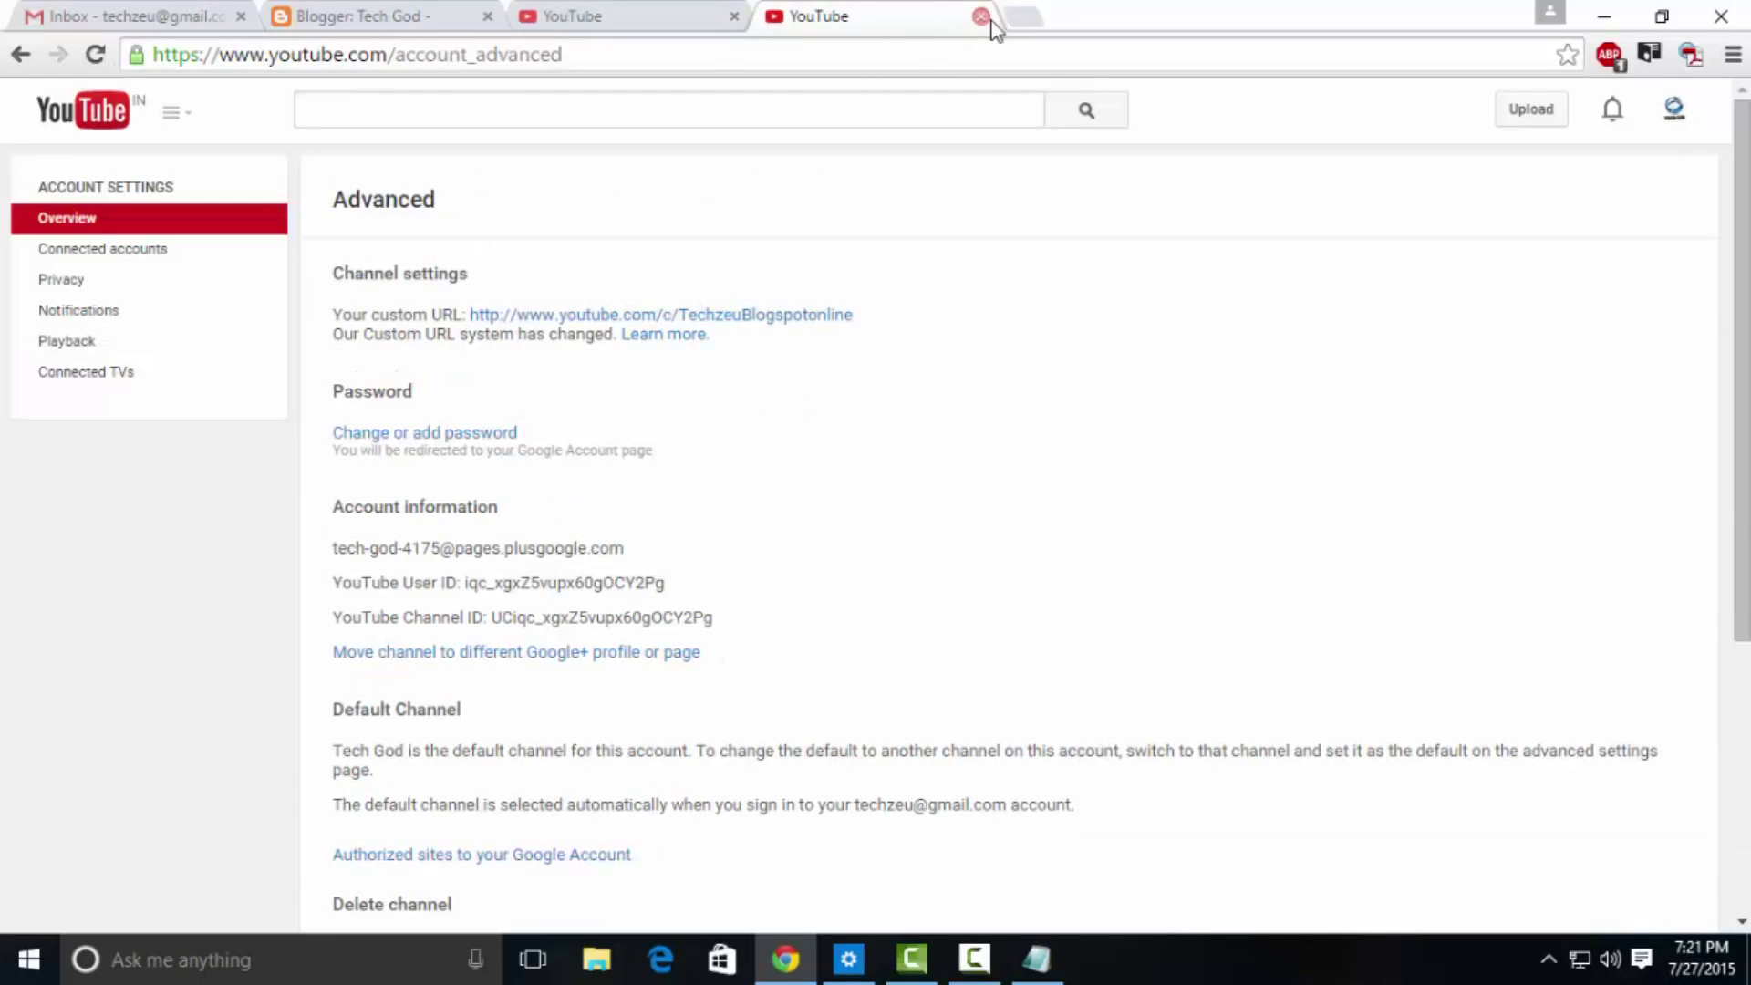
click(980, 17)
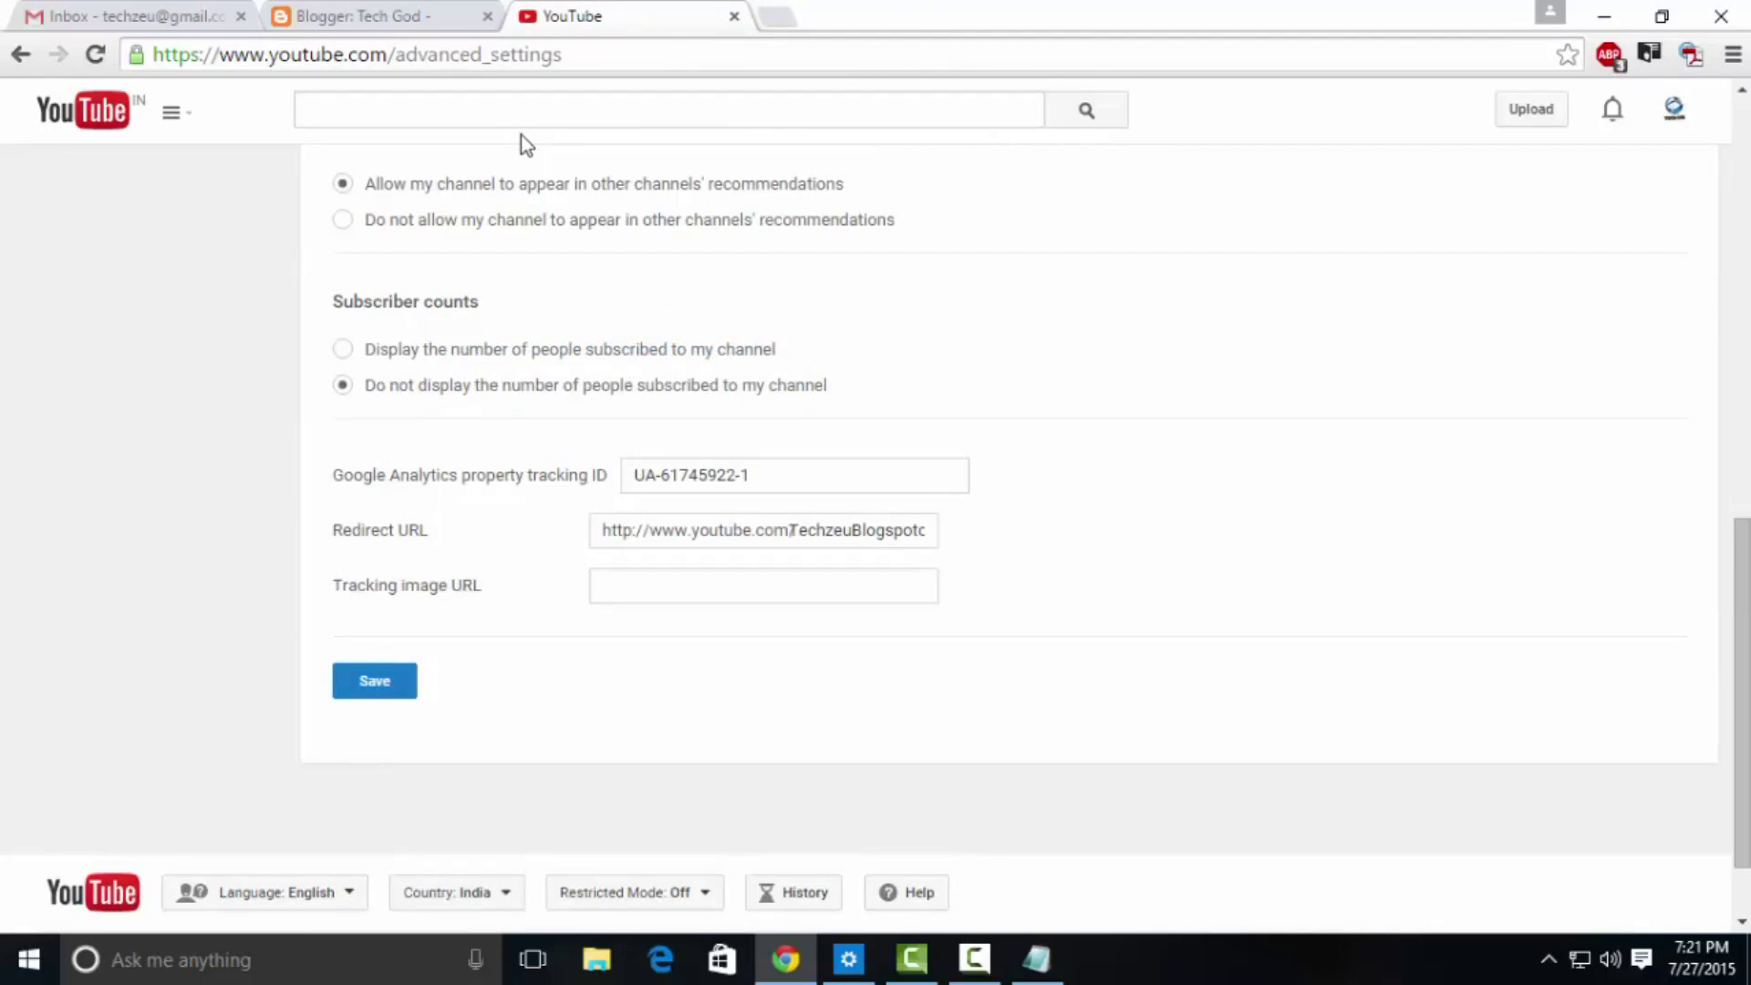
click(398, 26)
click(138, 24)
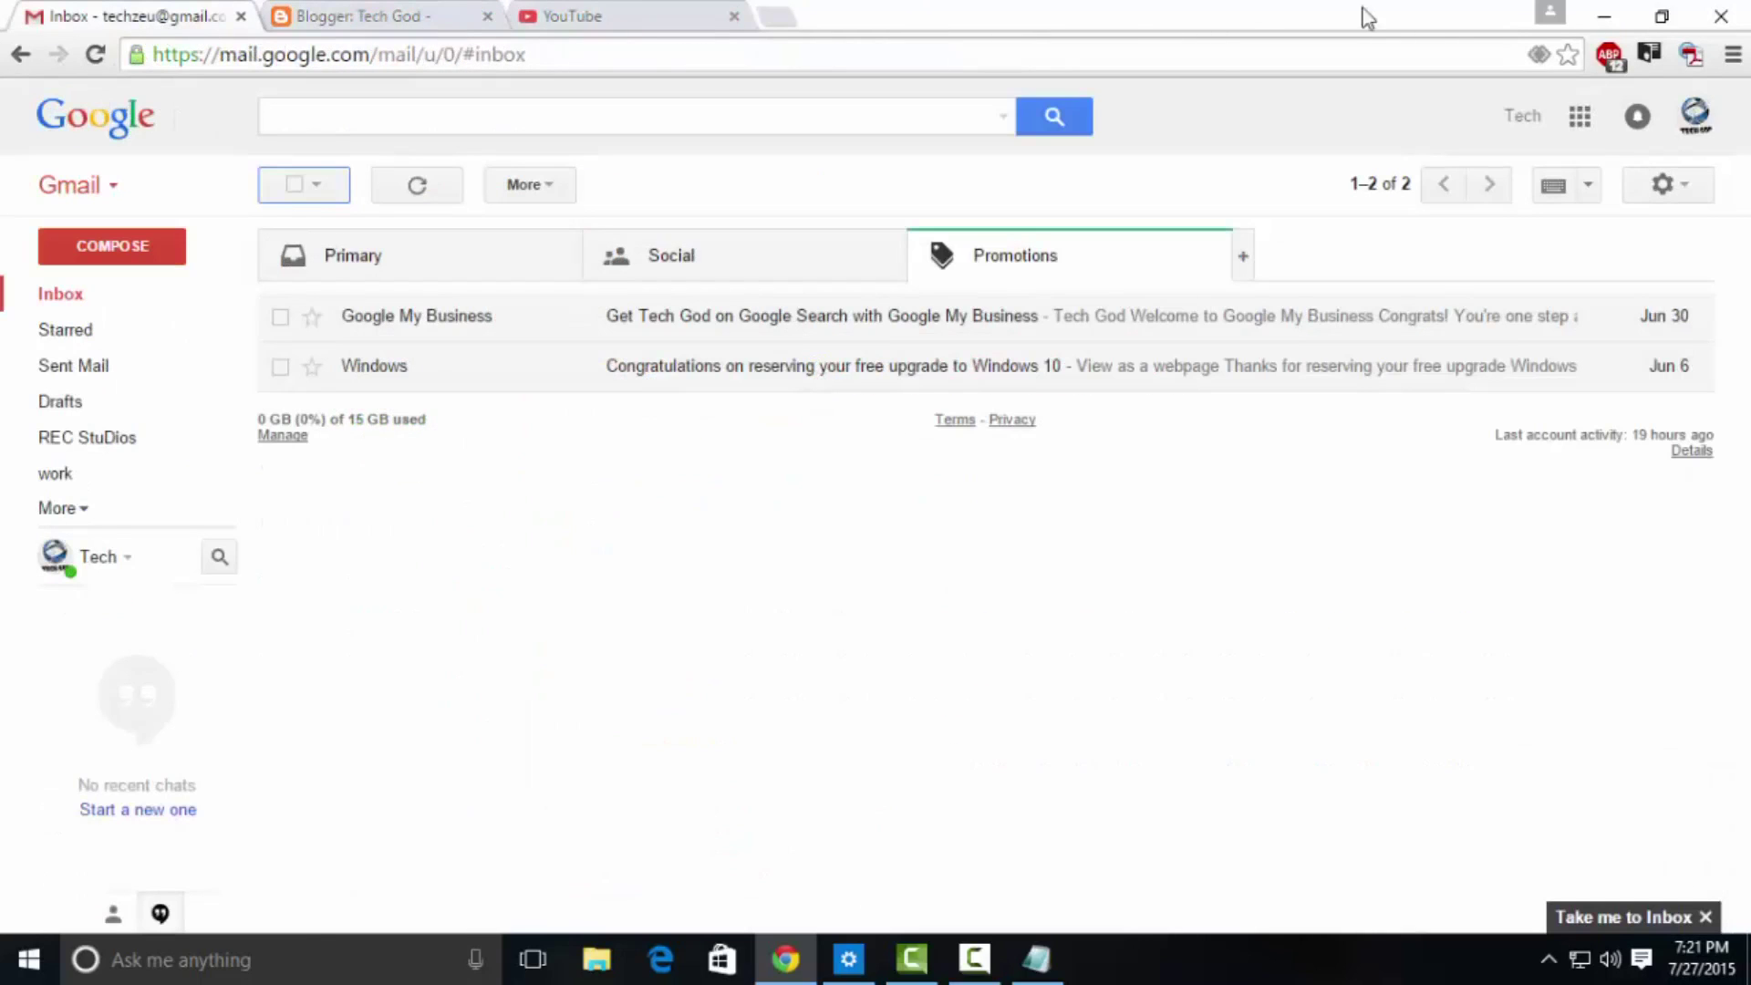
click(1612, 22)
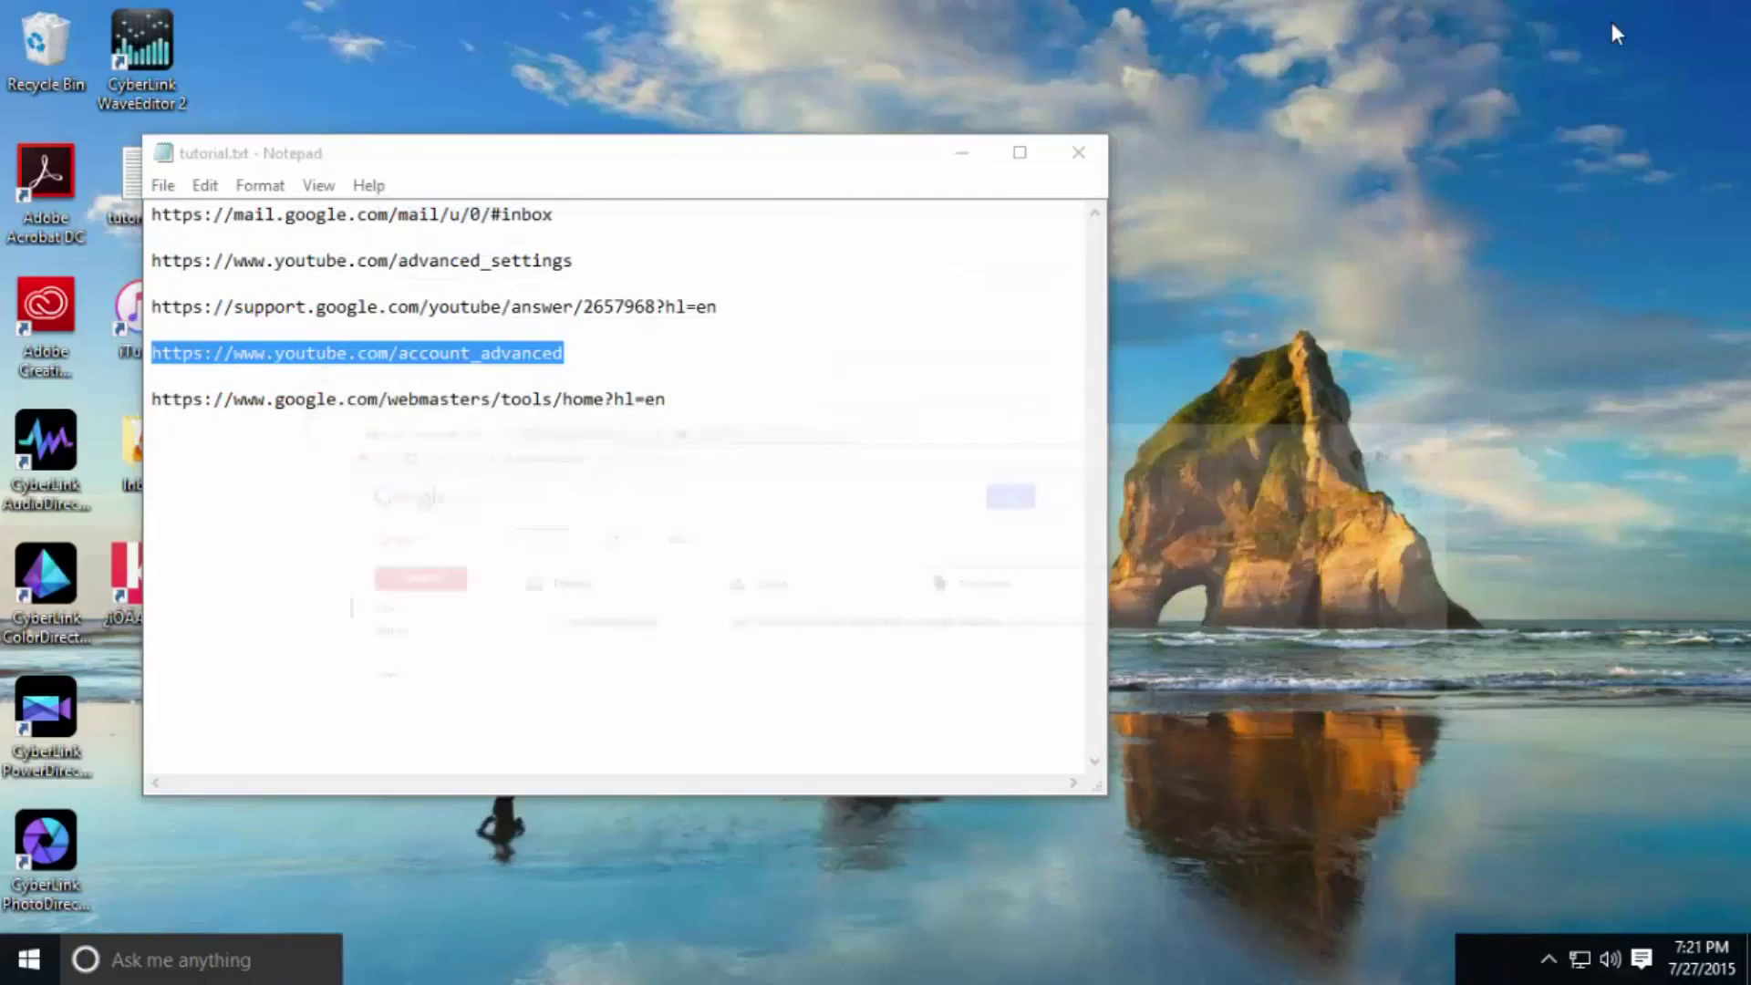
click(1082, 149)
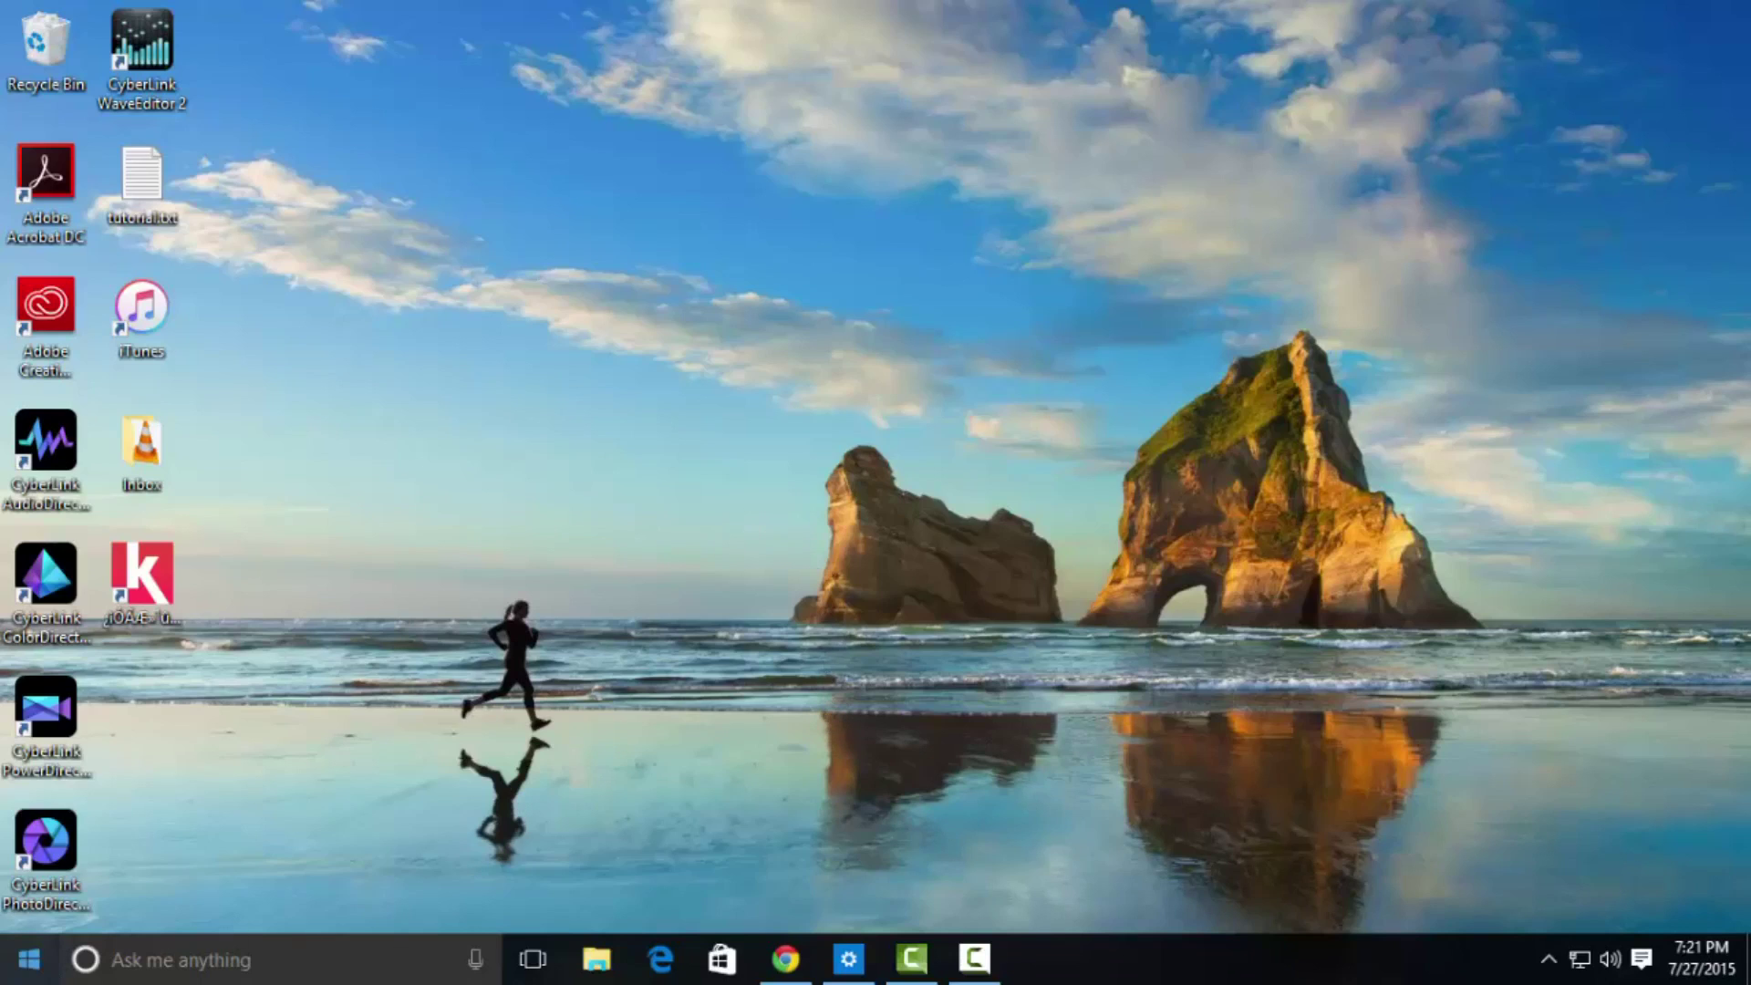
Step: Refresh the Windows desktop three times from its right-click menu
right_click(664, 598)
click(742, 667)
right_click(742, 668)
click(842, 424)
right_click(843, 431)
click(917, 508)
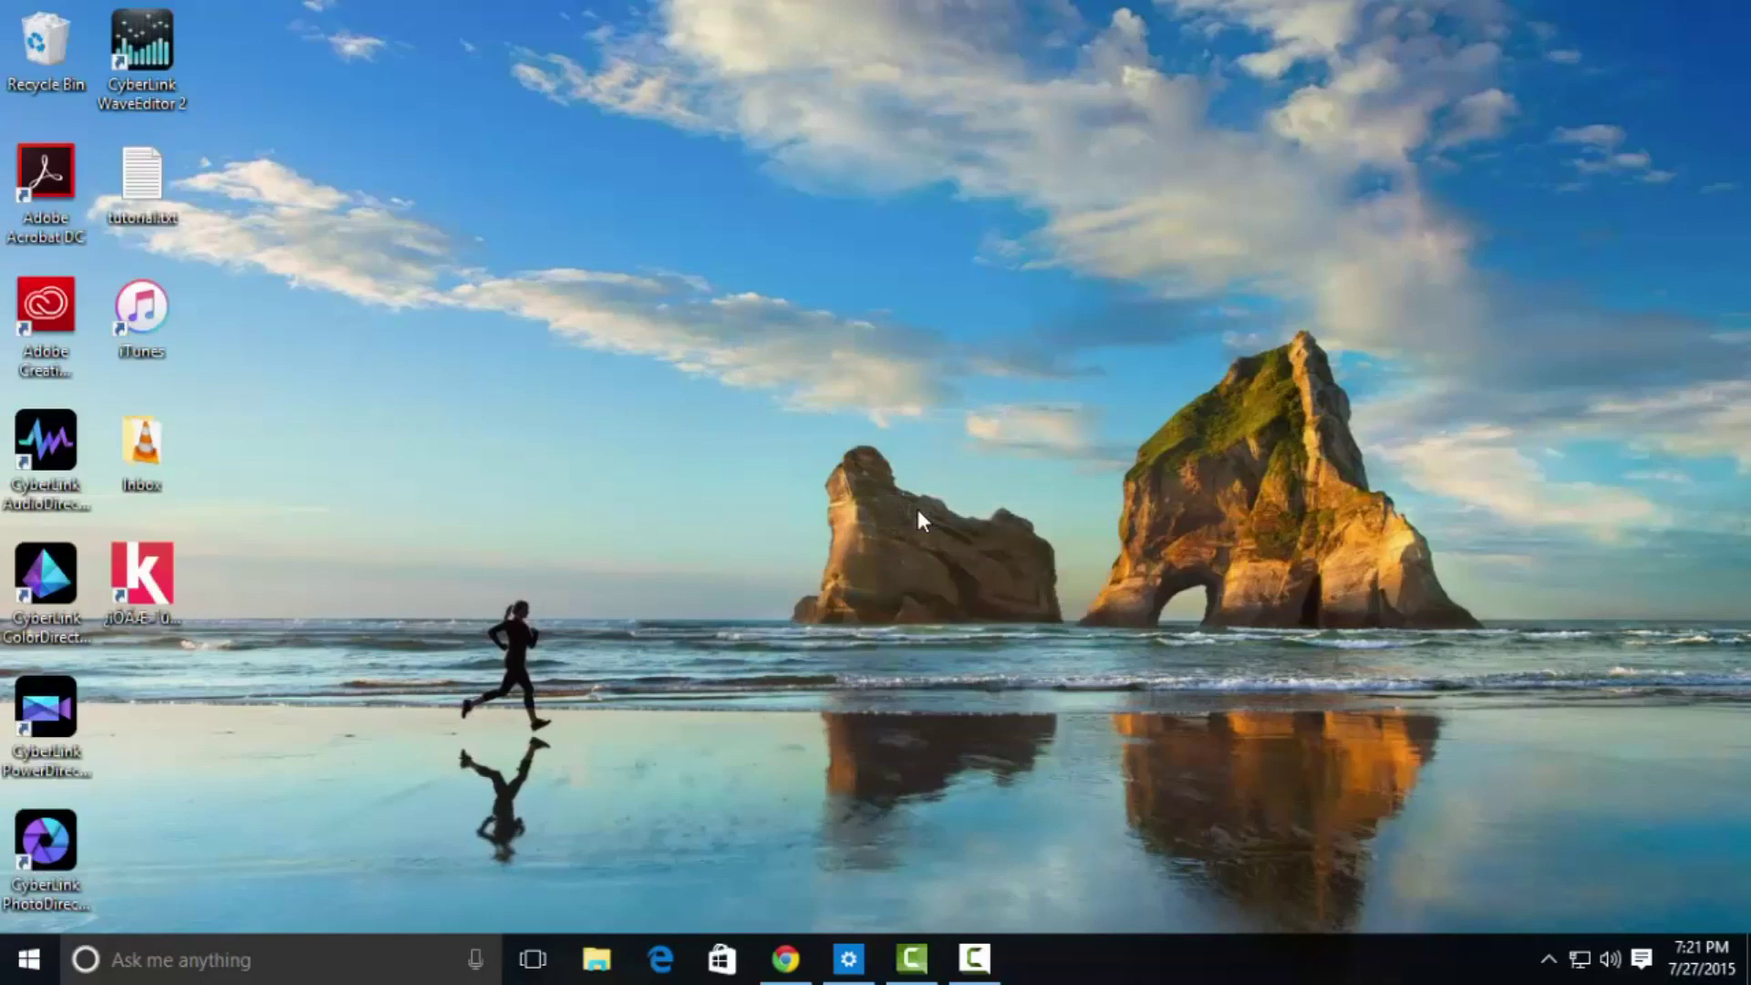